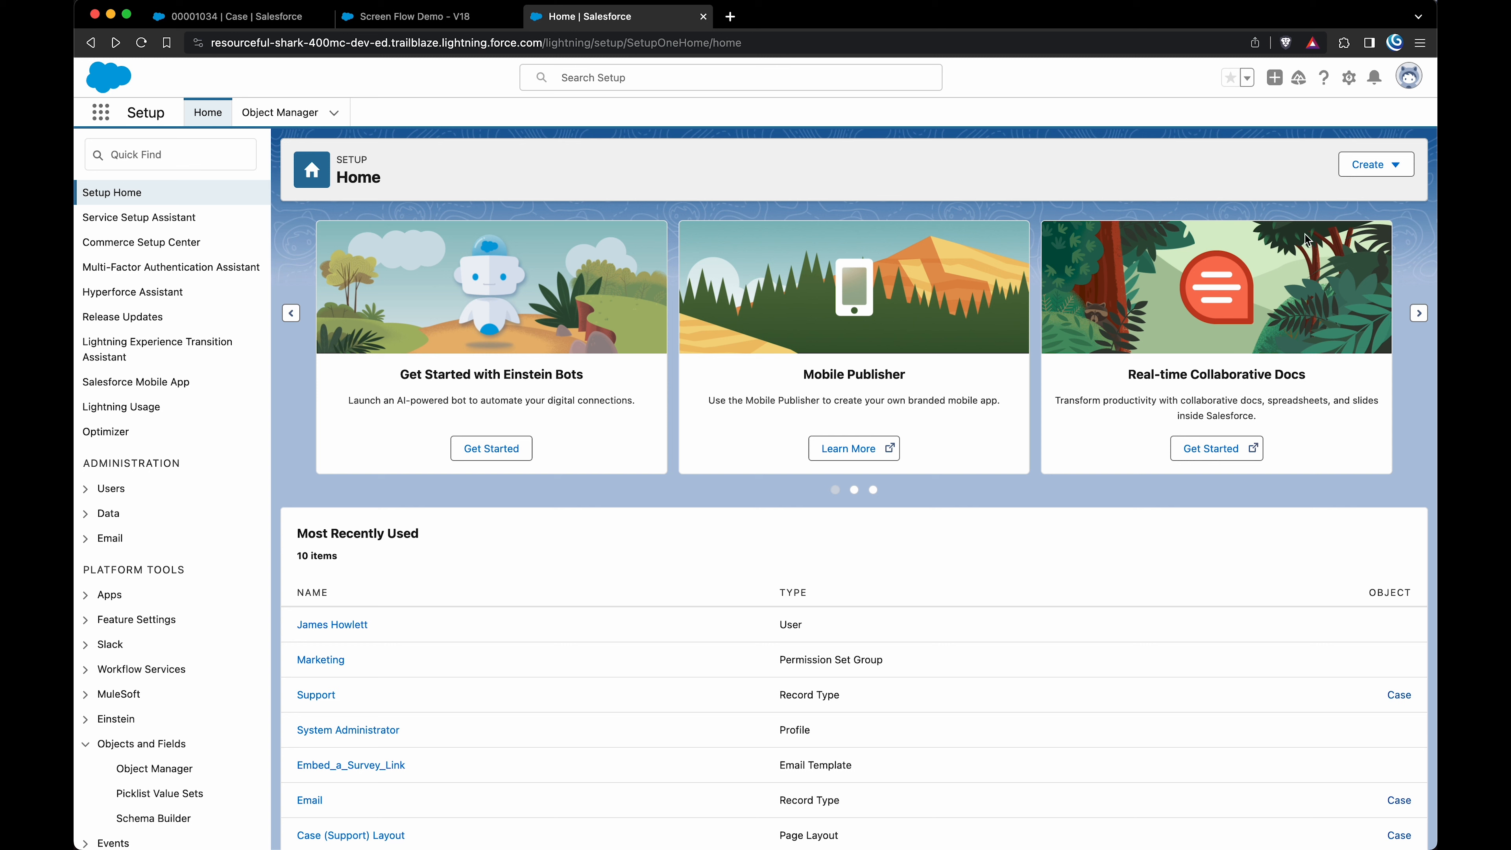
- Start a new custom object from Setup and give it the label Screen Flow Lookup
{"action": "left_click", "coordinate": [209, 114]}
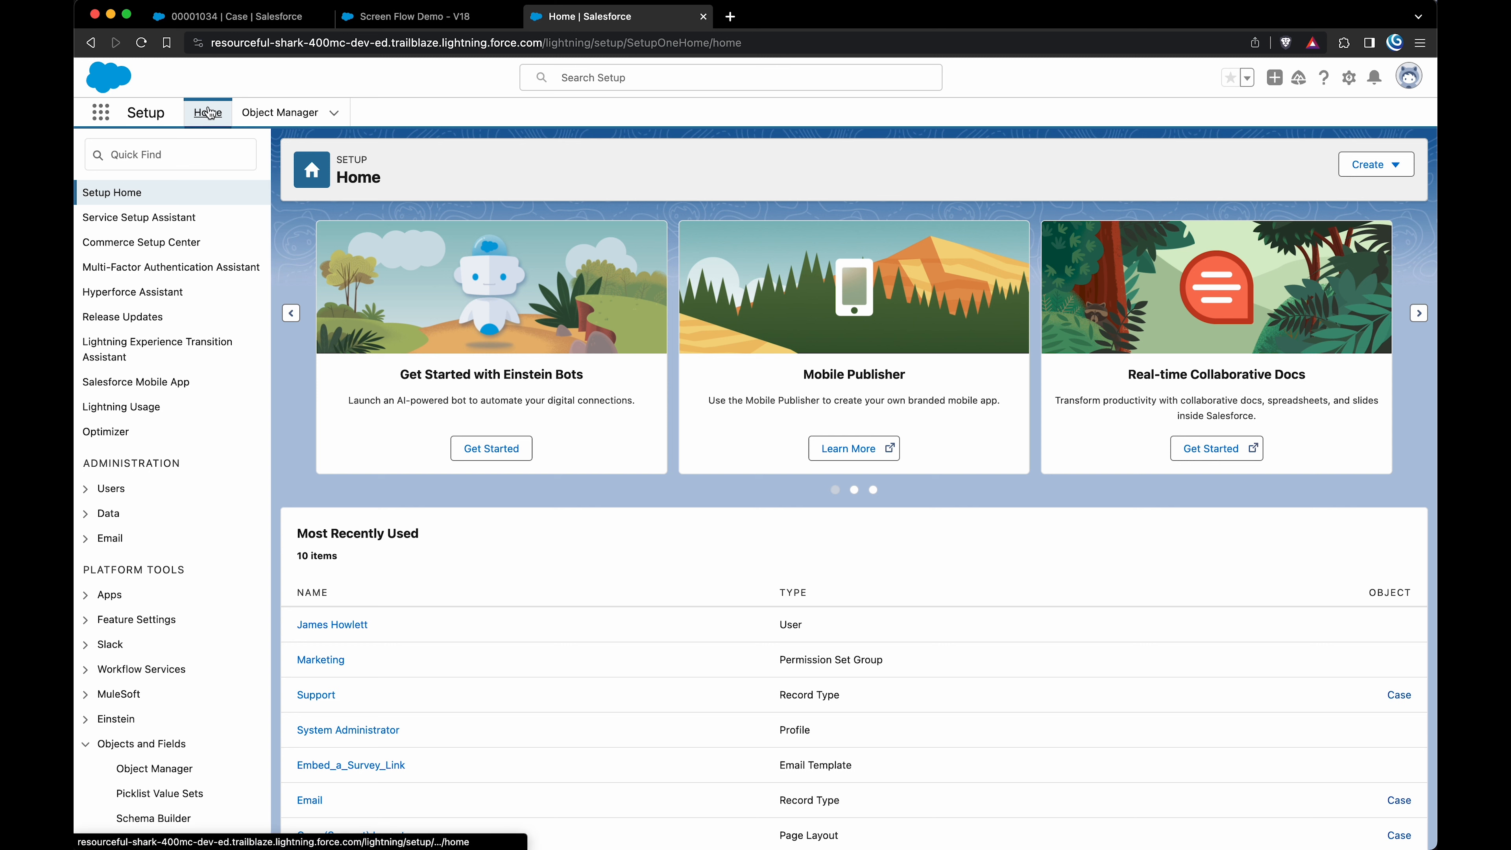
{"action": "left_click", "coordinate": [1392, 164]}
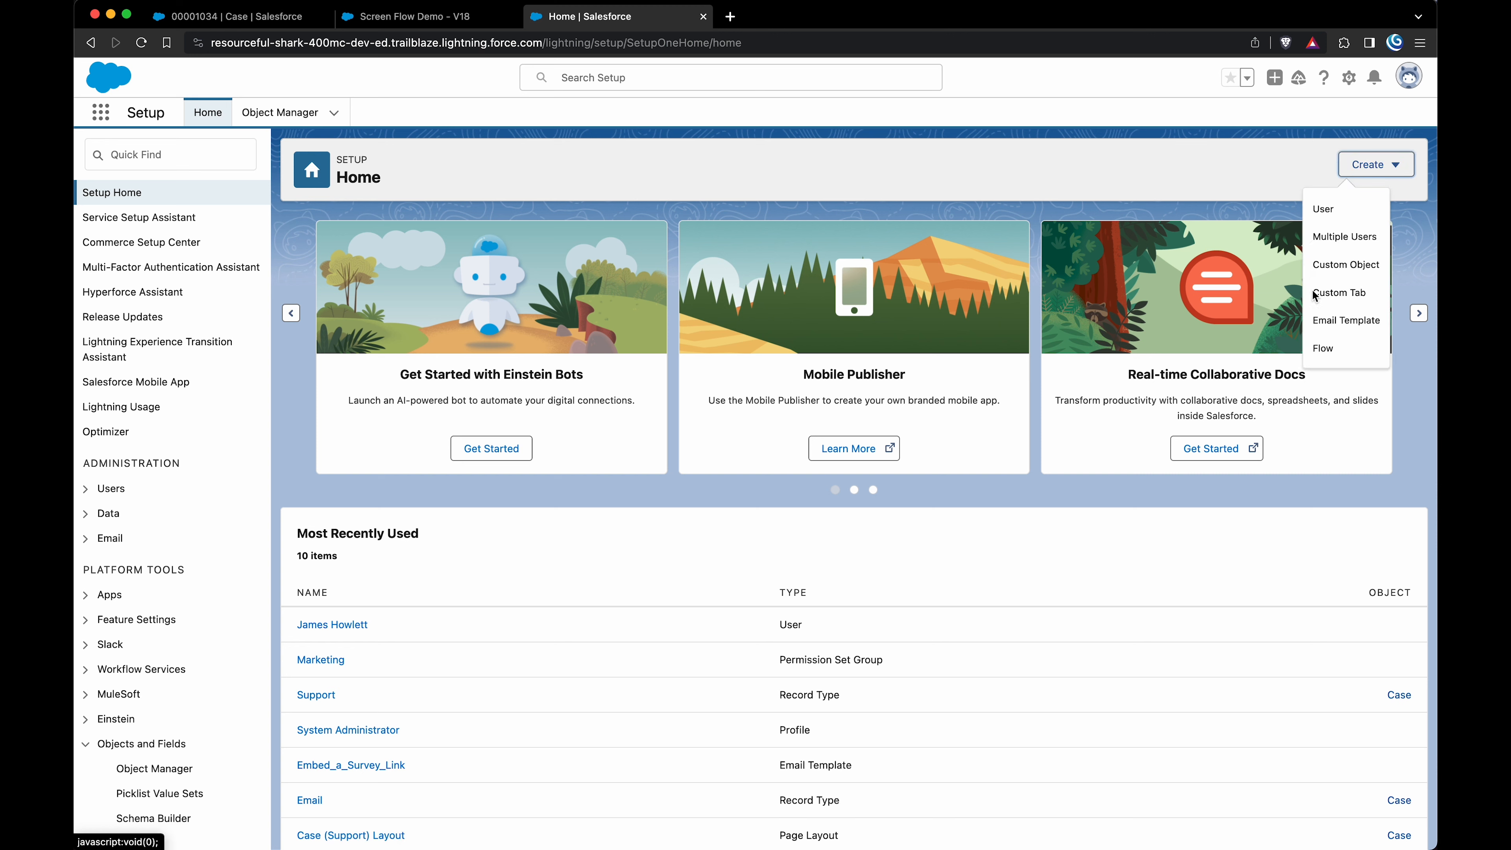
{"action": "left_click", "coordinate": [1353, 270]}
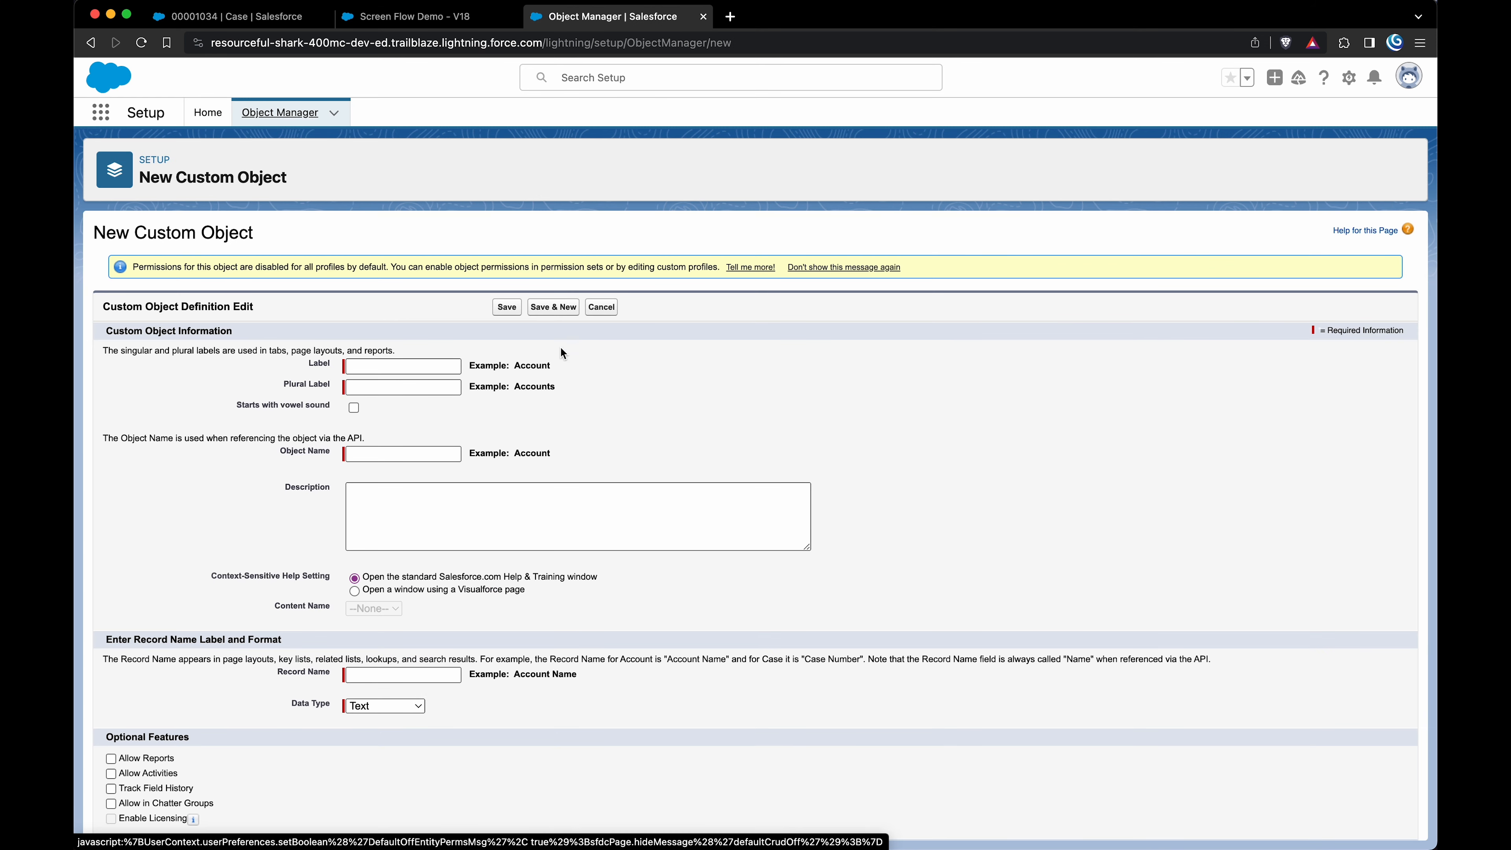
{"action": "left_click", "coordinate": [435, 366]}
{"action": "type", "text": "Screen"}
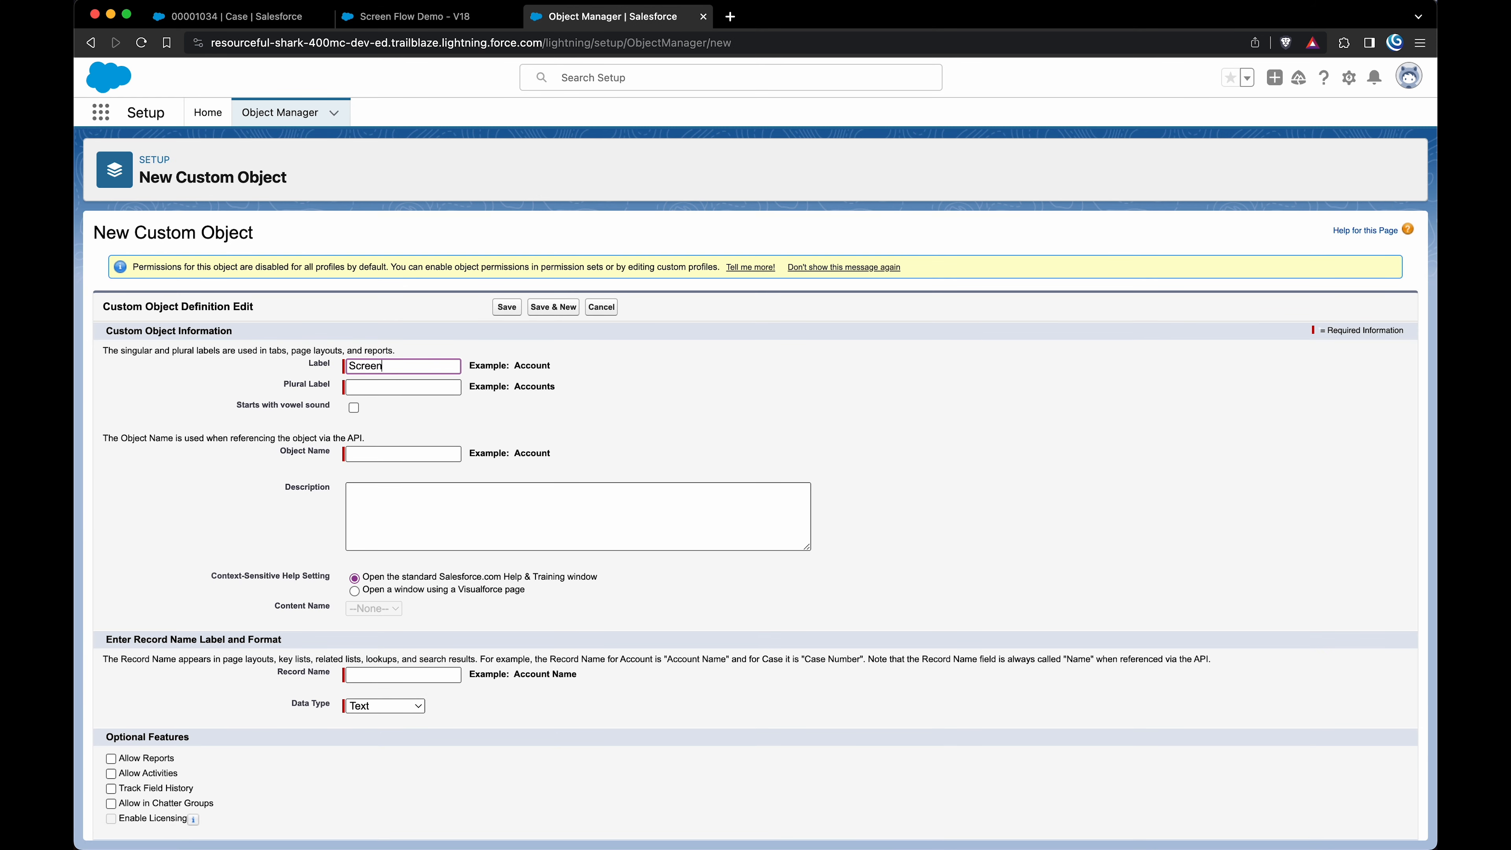
{"action": "type", "text": " Flow Lookup"}
- Set the object's plural label to Screen Flow Lookups
{"action": "left_click", "coordinate": [420, 387]}
{"action": "key", "text": "shift+Tab"}
{"action": "key", "text": "super+c"}
{"action": "left_click", "coordinate": [419, 386]}
{"action": "key", "text": "super+v"}
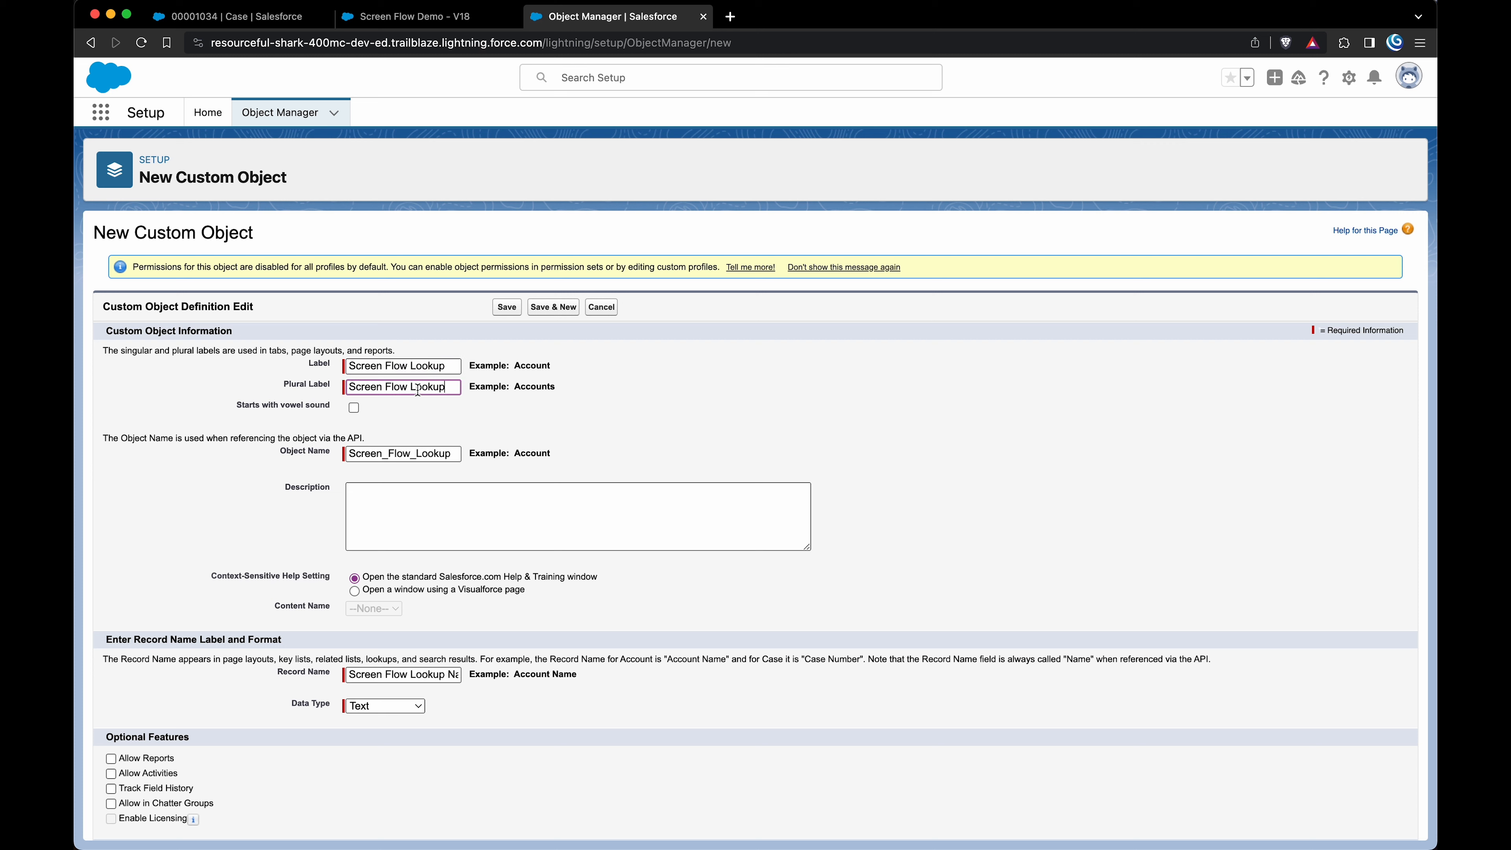
{"action": "type", "text": "s"}
- Turn off Allow Sharing in the new object's classification settings
{"action": "scroll", "coordinate": [321, 553], "scroll_direction": "down", "scroll_amount": 3}
{"action": "scroll", "coordinate": [321, 552], "scroll_direction": "down", "scroll_amount": 3}
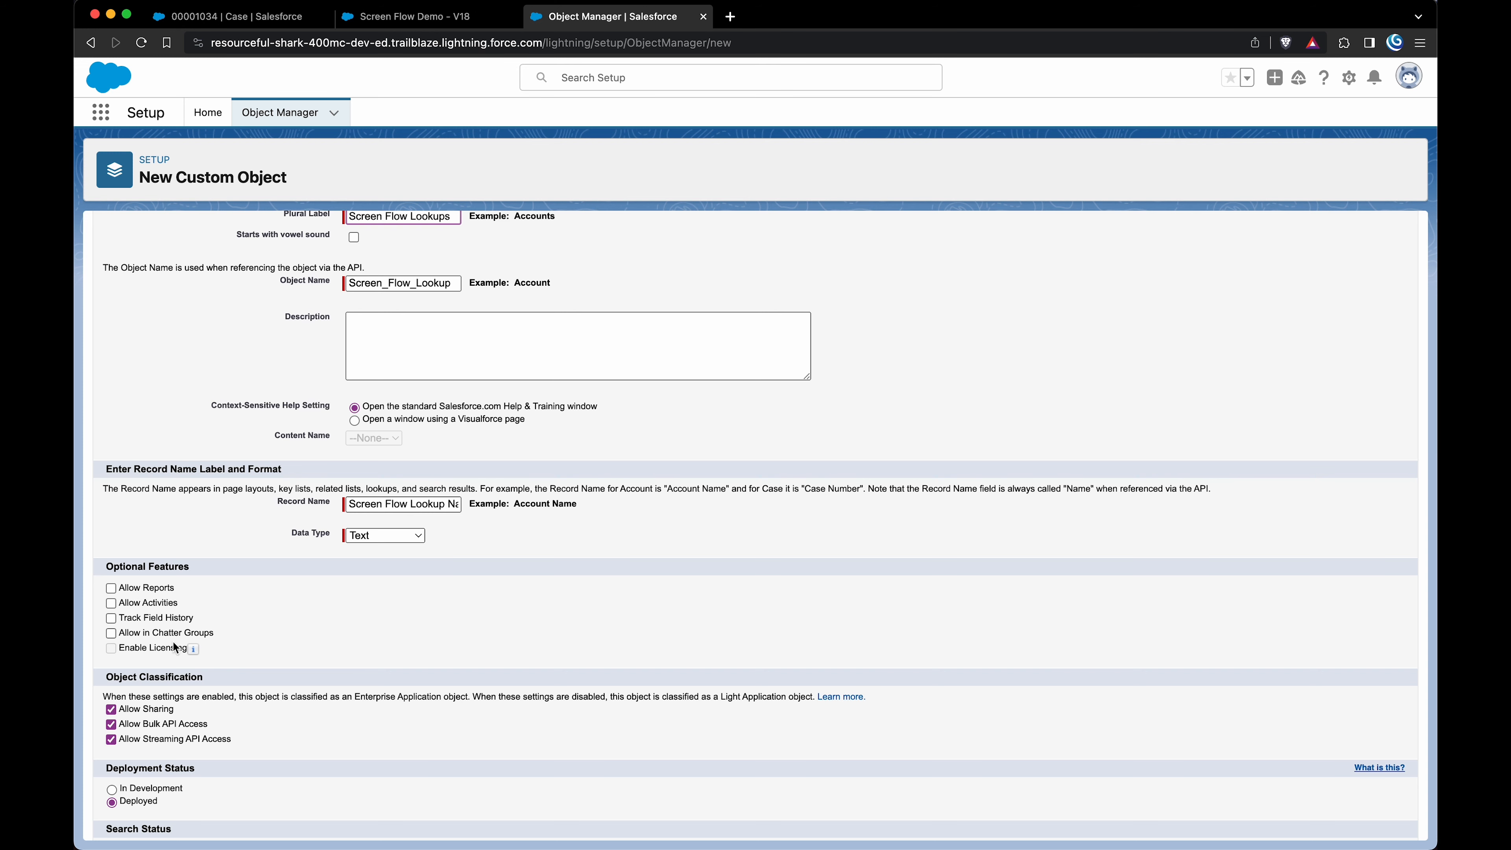
{"action": "scroll", "coordinate": [175, 616], "scroll_direction": "down", "scroll_amount": 4}
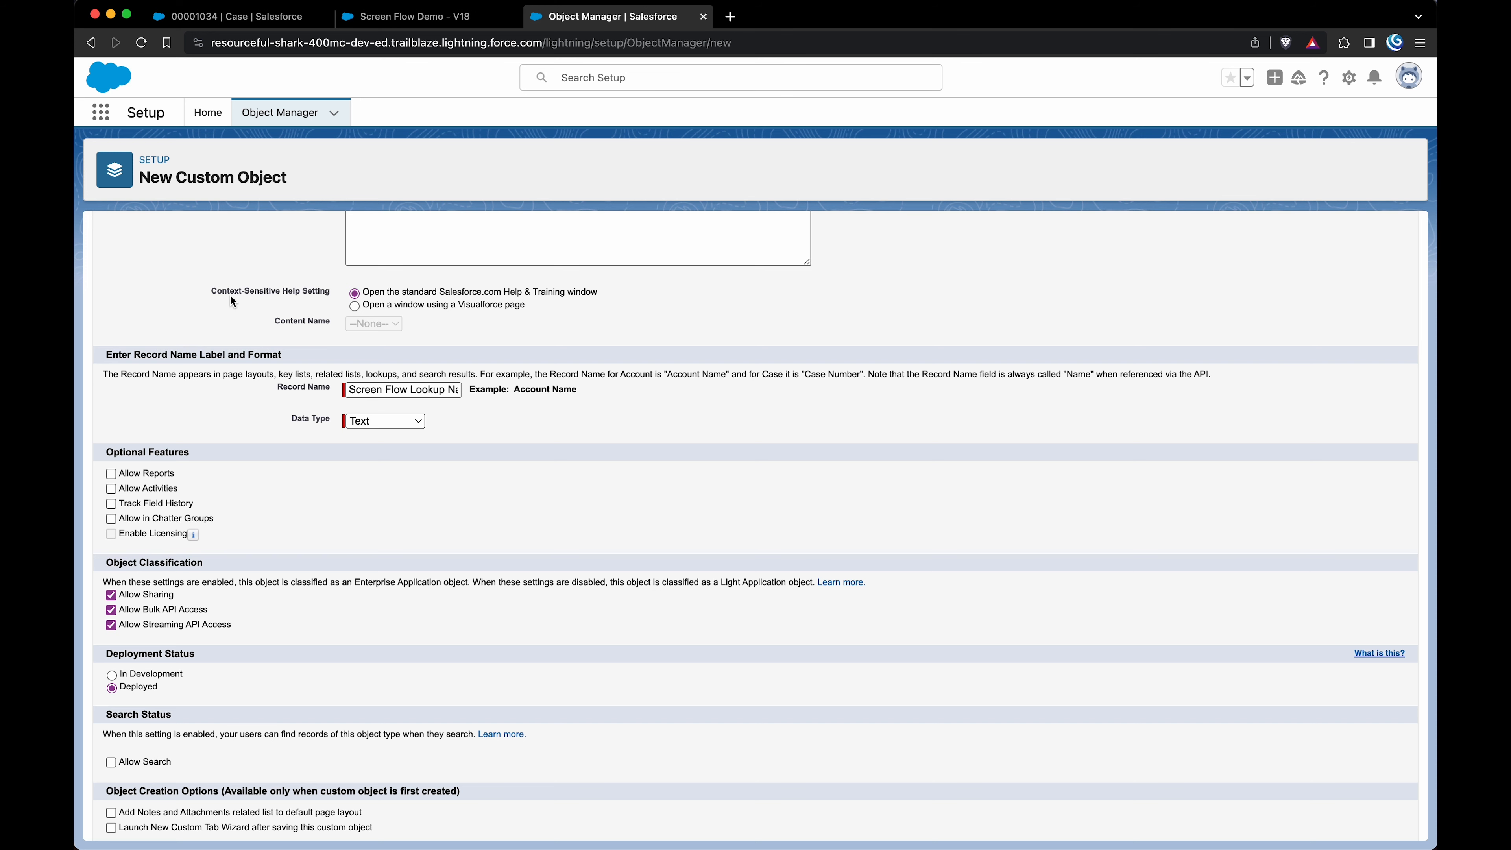
{"action": "left_click", "coordinate": [101, 112]}
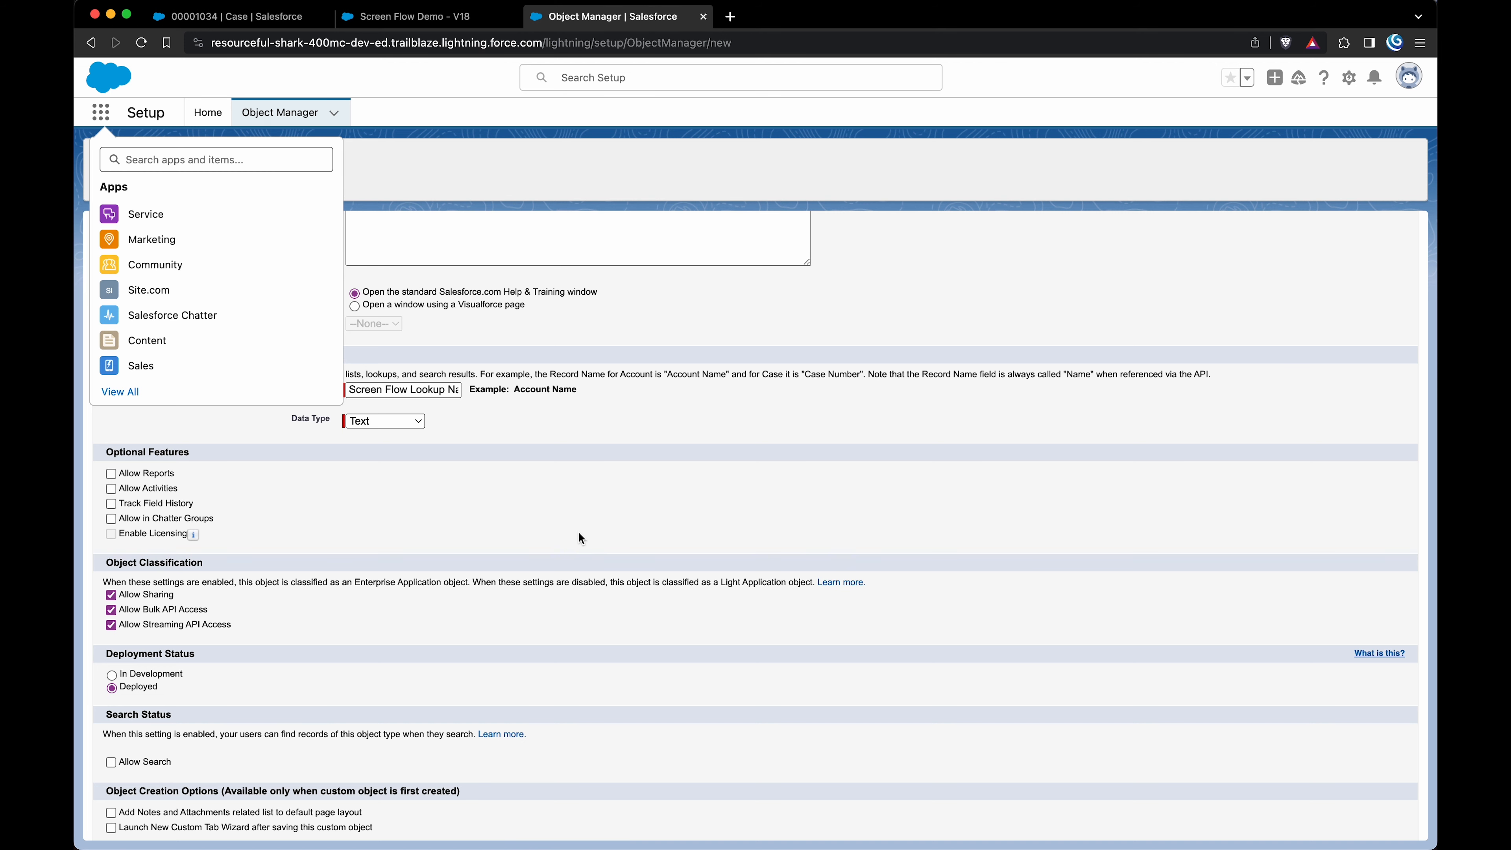
{"action": "left_click", "coordinate": [116, 115]}
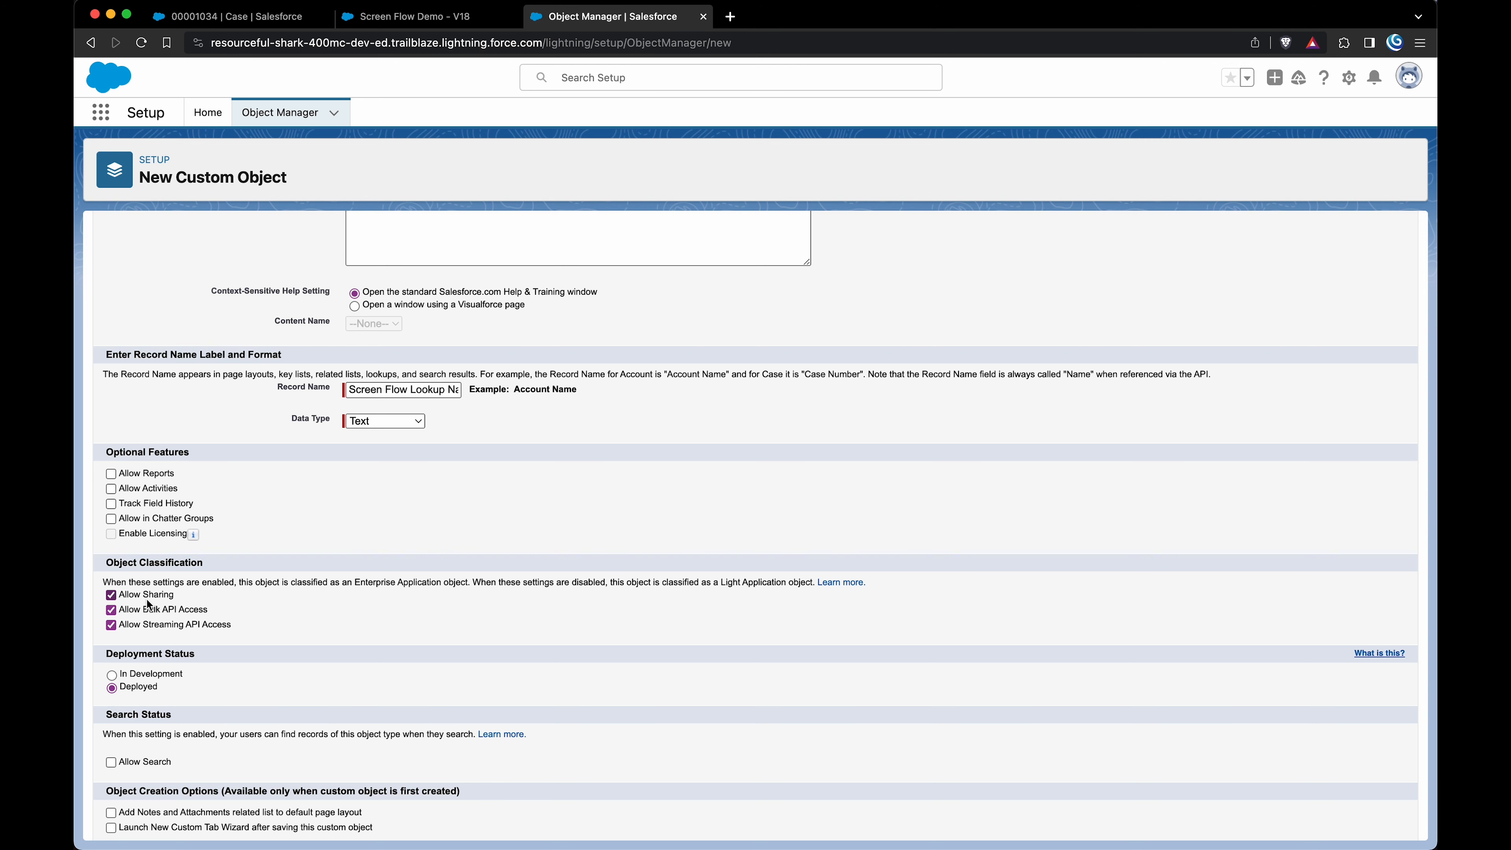
{"action": "left_click", "coordinate": [111, 595]}
{"action": "scroll", "coordinate": [235, 651], "scroll_direction": "down", "scroll_amount": 2}
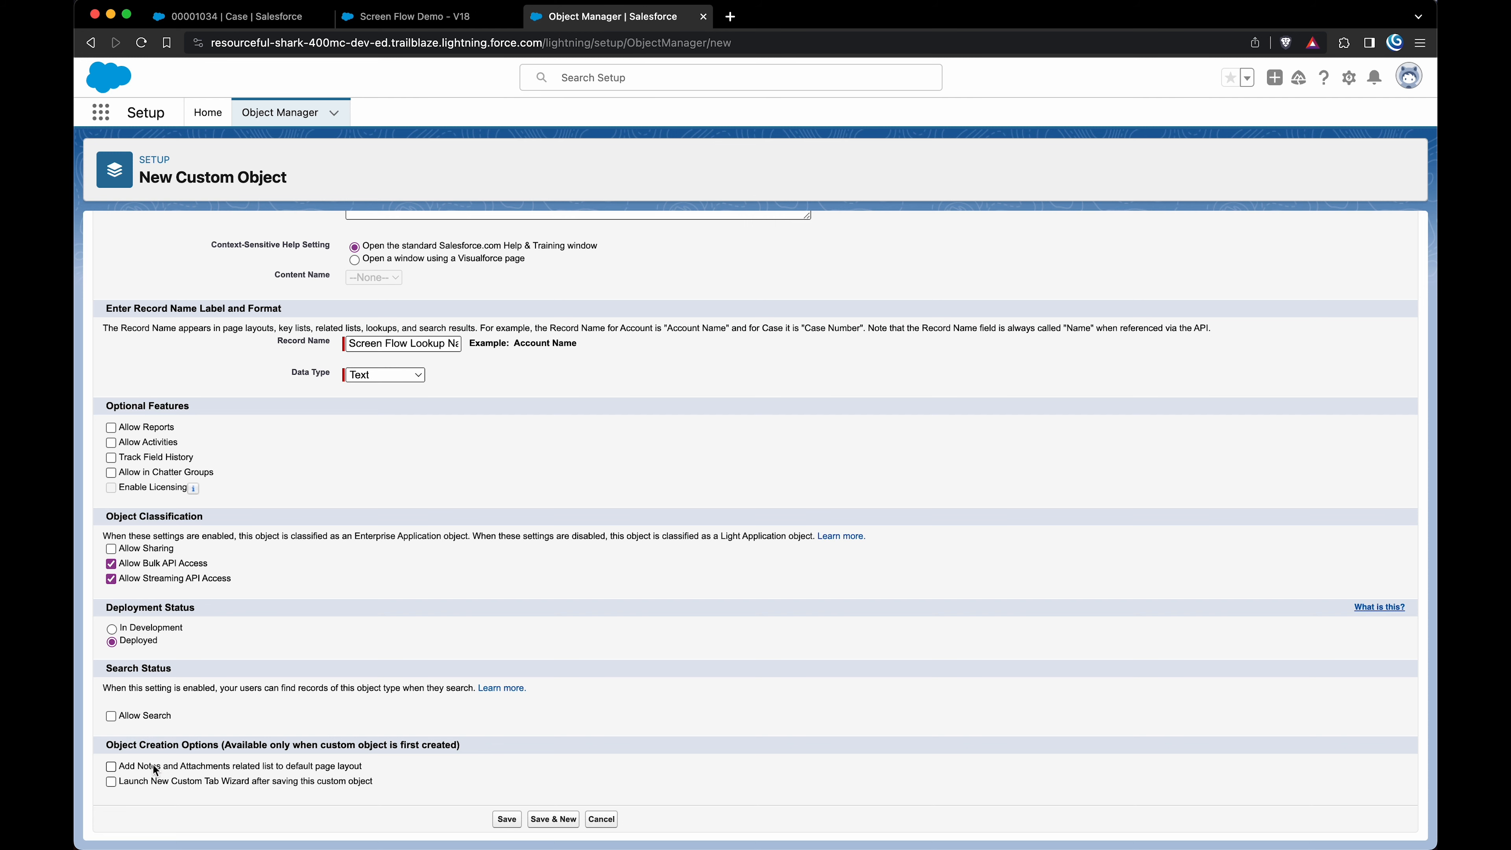
- Enter the object description "This is only used for screen flow lookups." and try to save the object
{"action": "scroll", "coordinate": [375, 728], "scroll_direction": "up", "scroll_amount": 10}
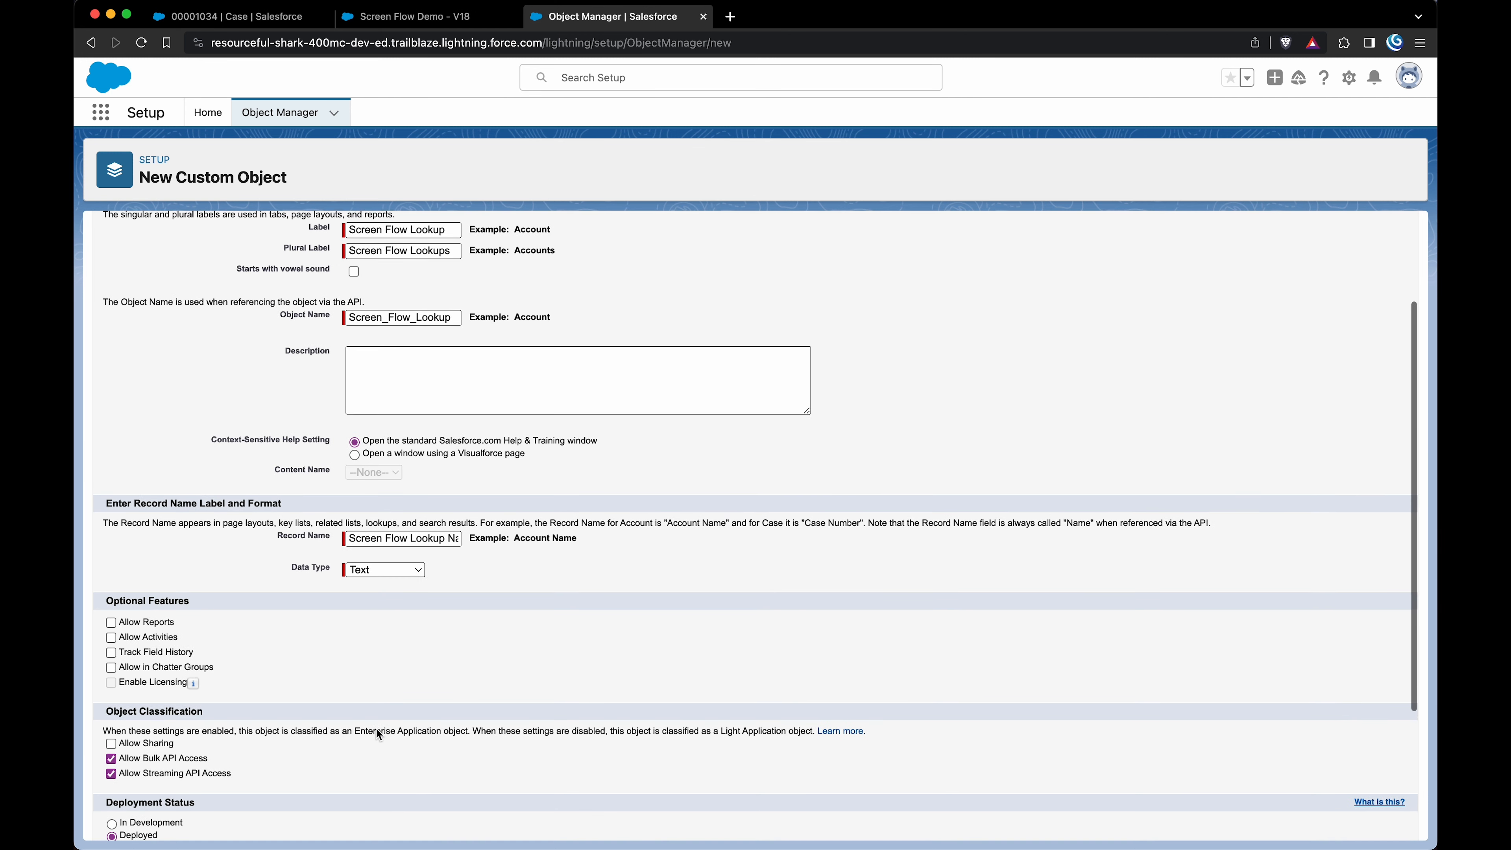
{"action": "left_click", "coordinate": [415, 469]}
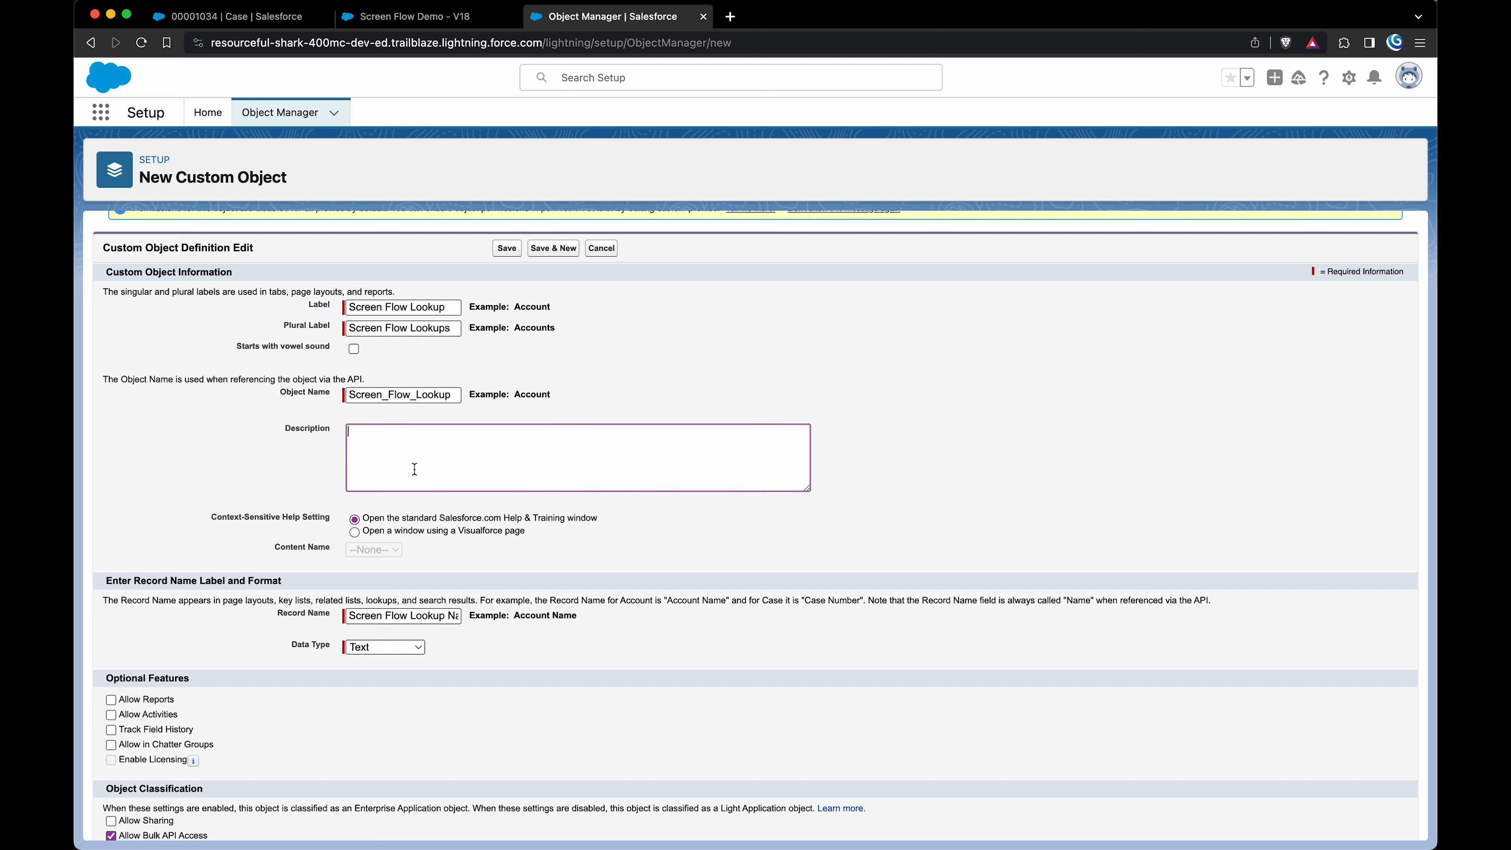
{"action": "type", "text": "This is only used for screen flow lookups."}
{"action": "scroll", "coordinate": [495, 292], "scroll_direction": "down", "scroll_amount": 5}
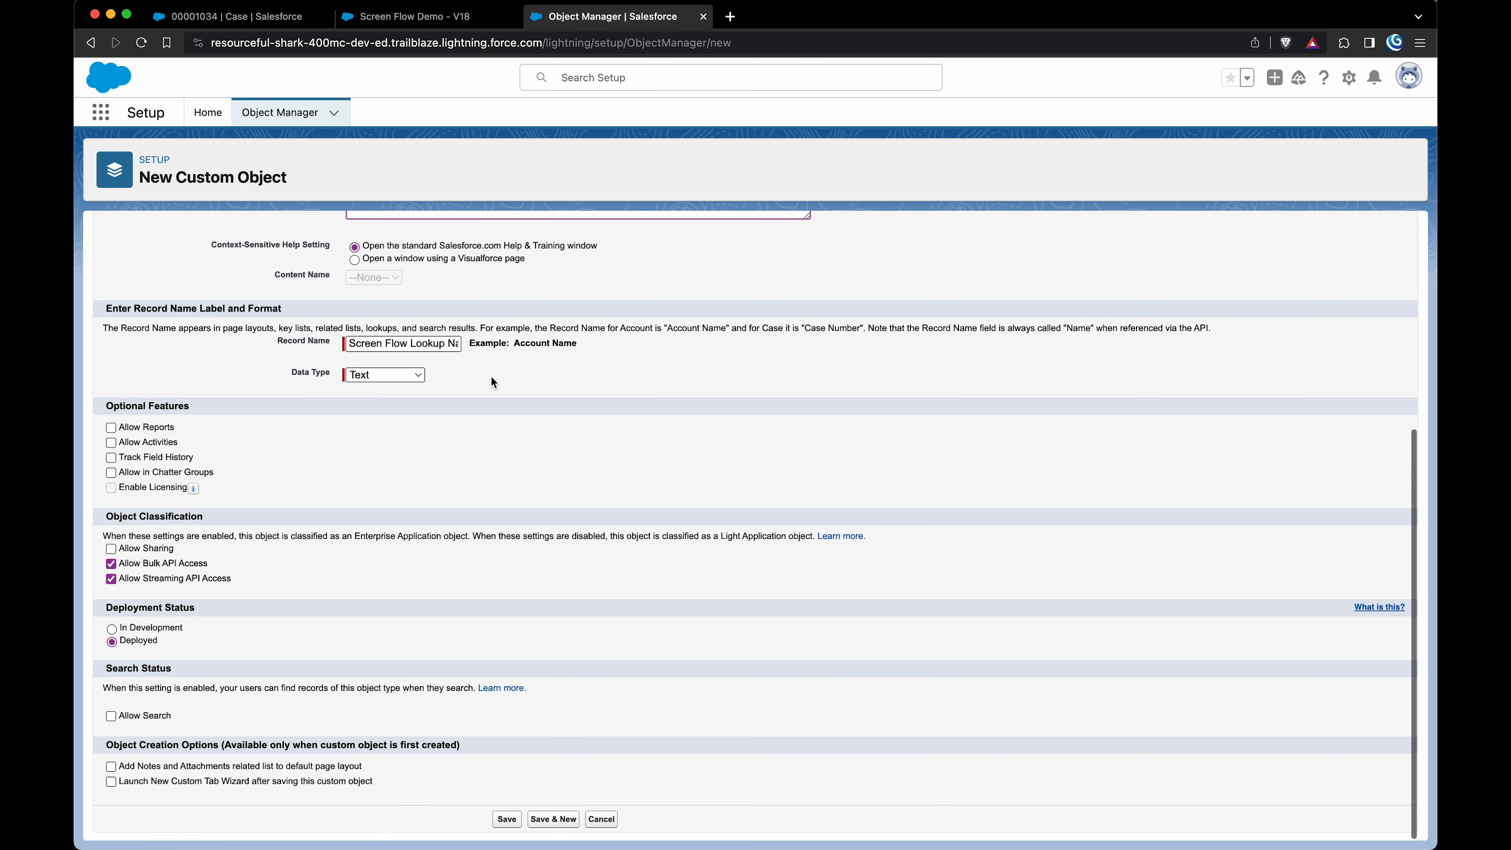
{"action": "left_click", "coordinate": [505, 818]}
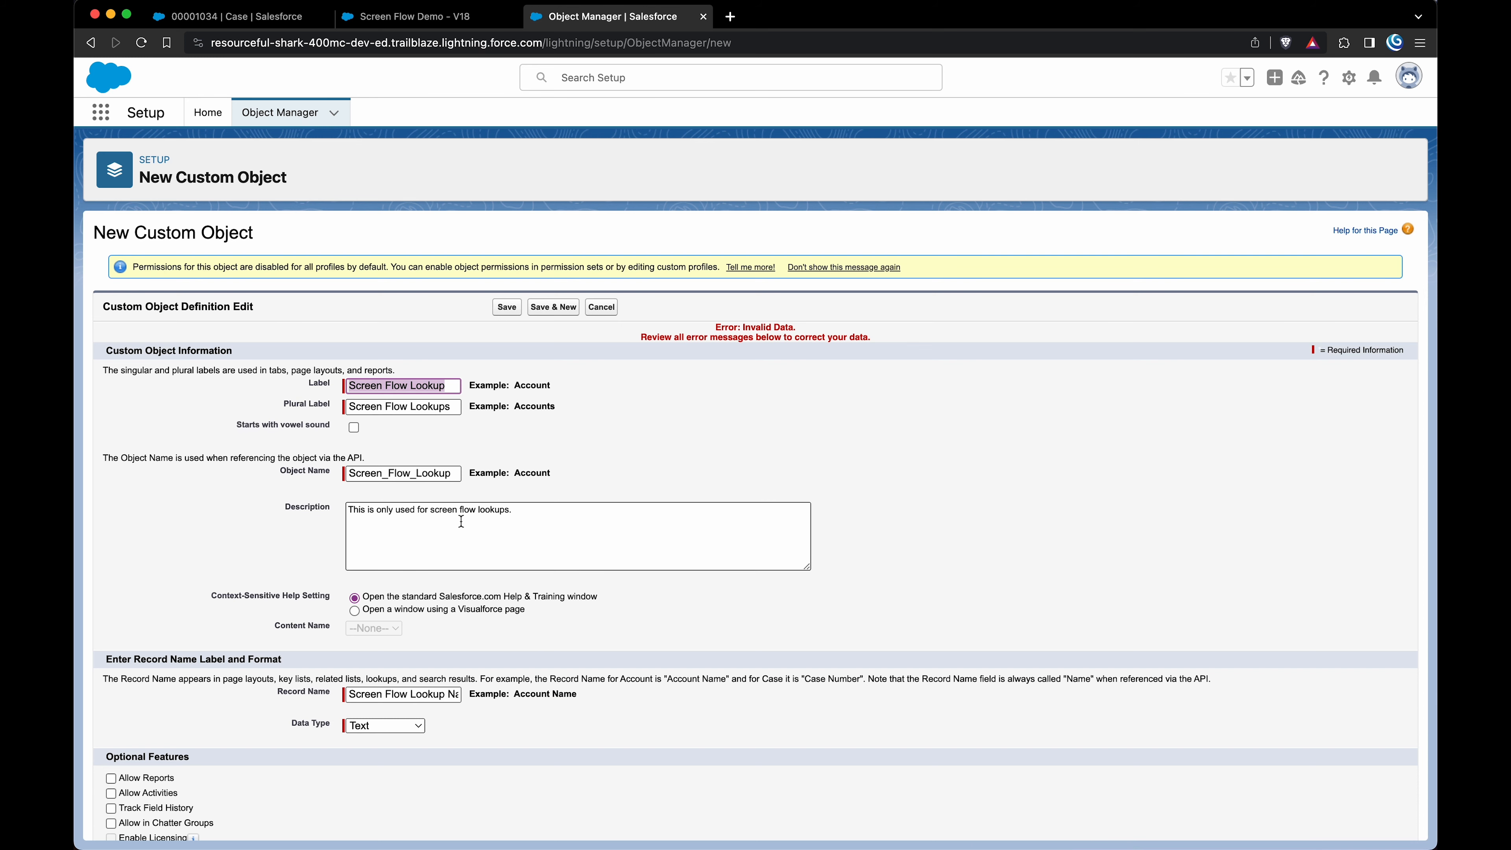
- Save the custom object with Allow Sharing, Allow Bulk API Access and Allow Streaming API Access all enabled
{"action": "scroll", "coordinate": [461, 522], "scroll_direction": "down", "scroll_amount": 6}
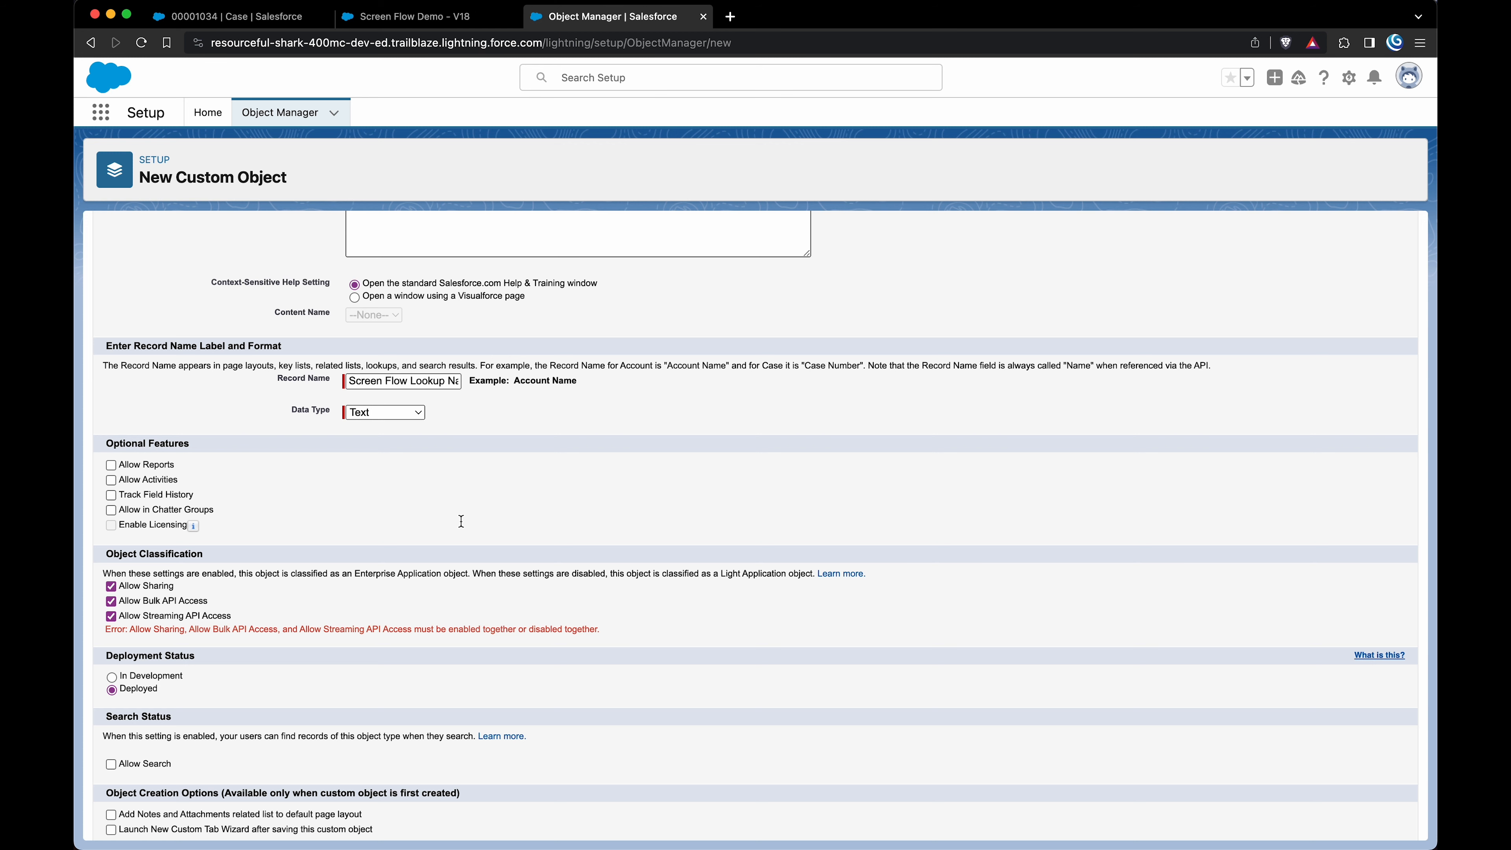
{"action": "scroll", "coordinate": [159, 733], "scroll_direction": "down", "scroll_amount": 1}
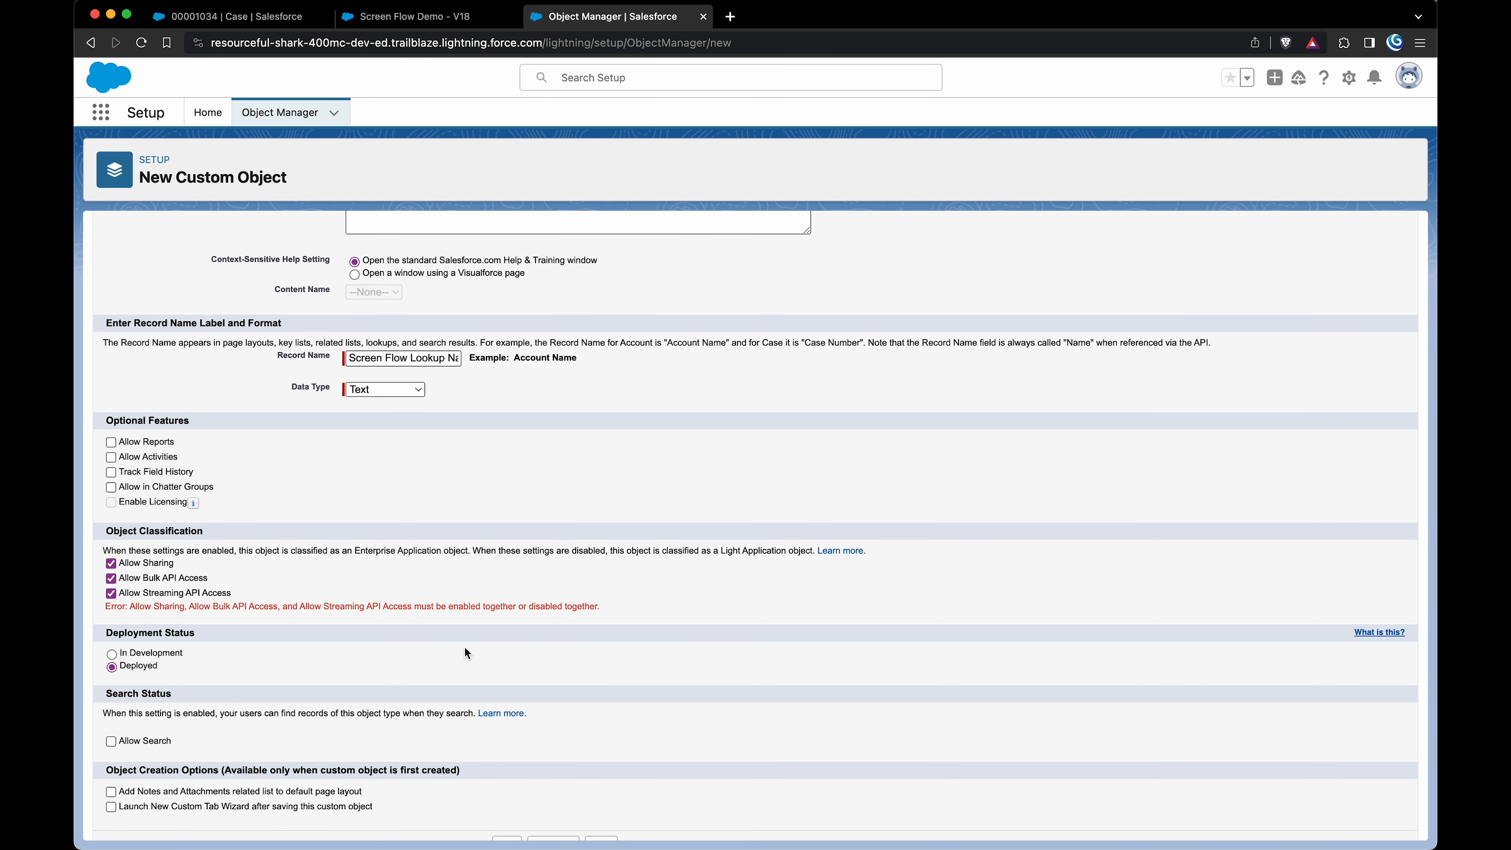
{"action": "scroll", "coordinate": [464, 646], "scroll_direction": "down", "scroll_amount": 1}
{"action": "left_click", "coordinate": [510, 820]}
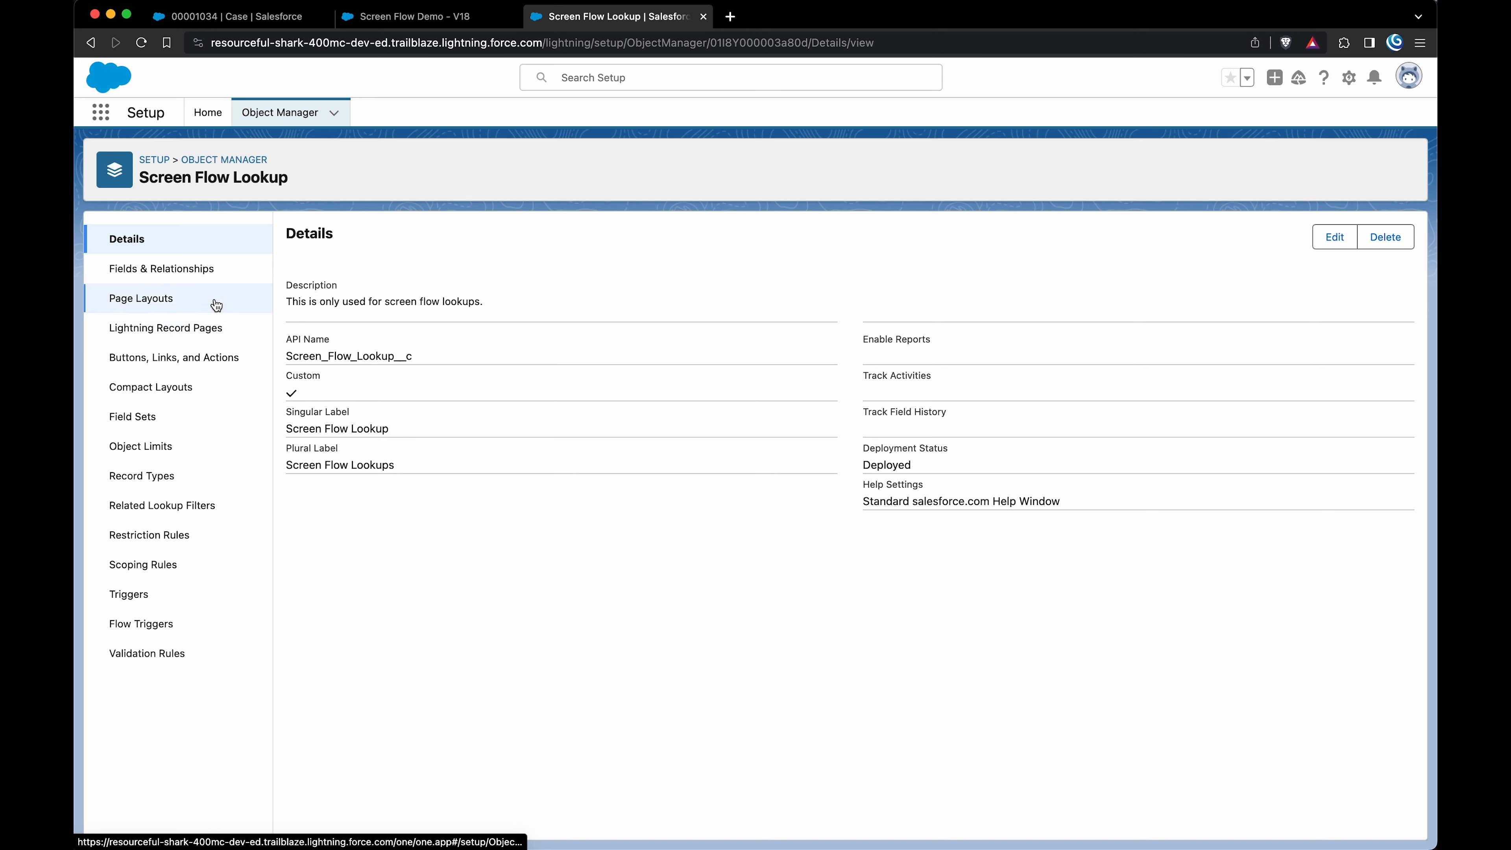
- Start a new Lookup Relationship field on the Screen Flow Lookup object and relate it to Case
{"action": "left_click", "coordinate": [205, 280]}
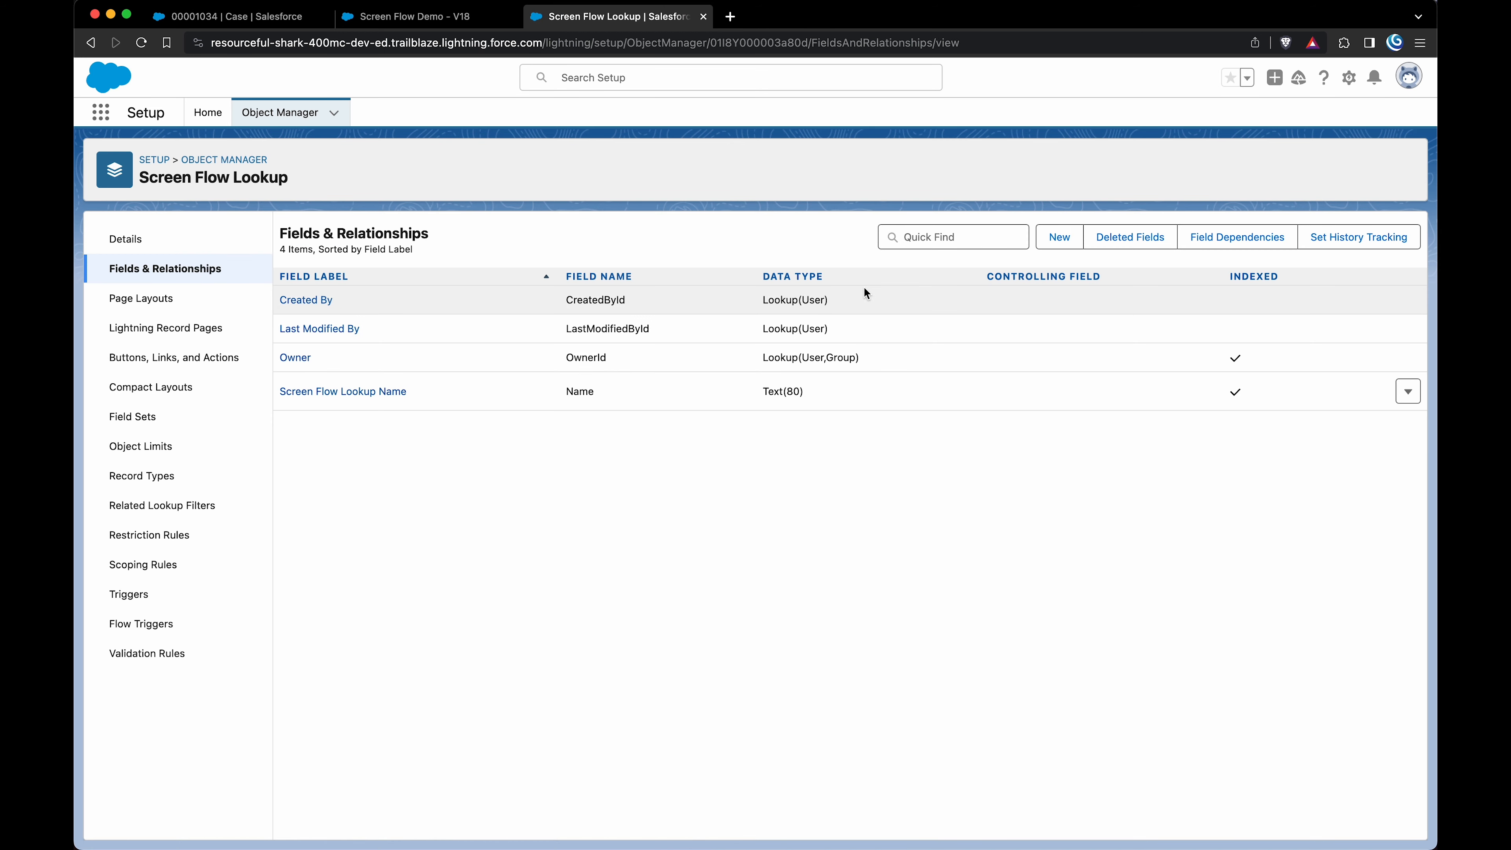
{"action": "left_click", "coordinate": [1060, 237]}
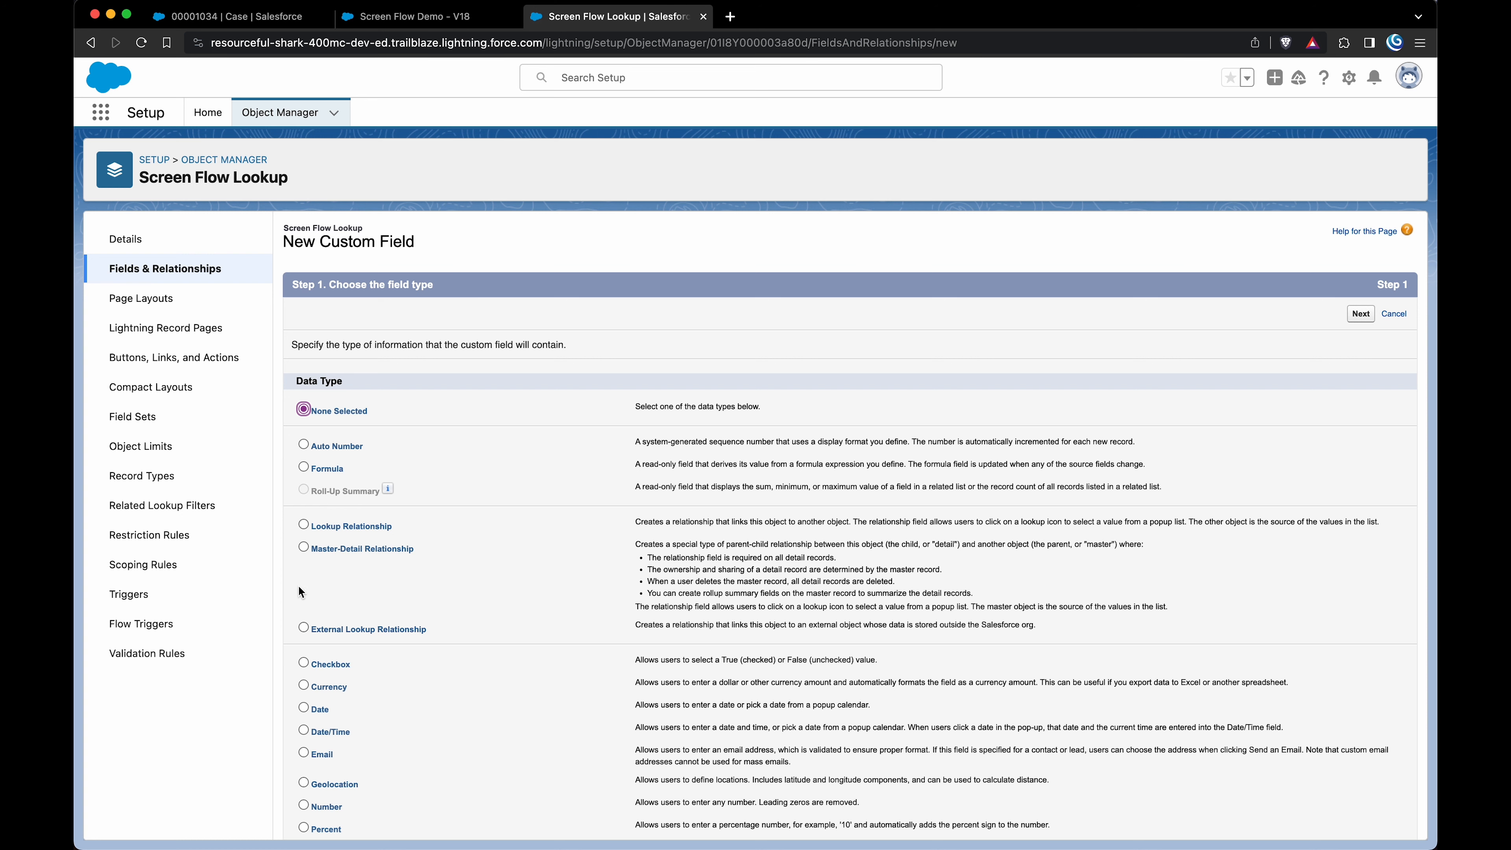
{"action": "left_click", "coordinate": [303, 525]}
{"action": "left_click", "coordinate": [1359, 310]}
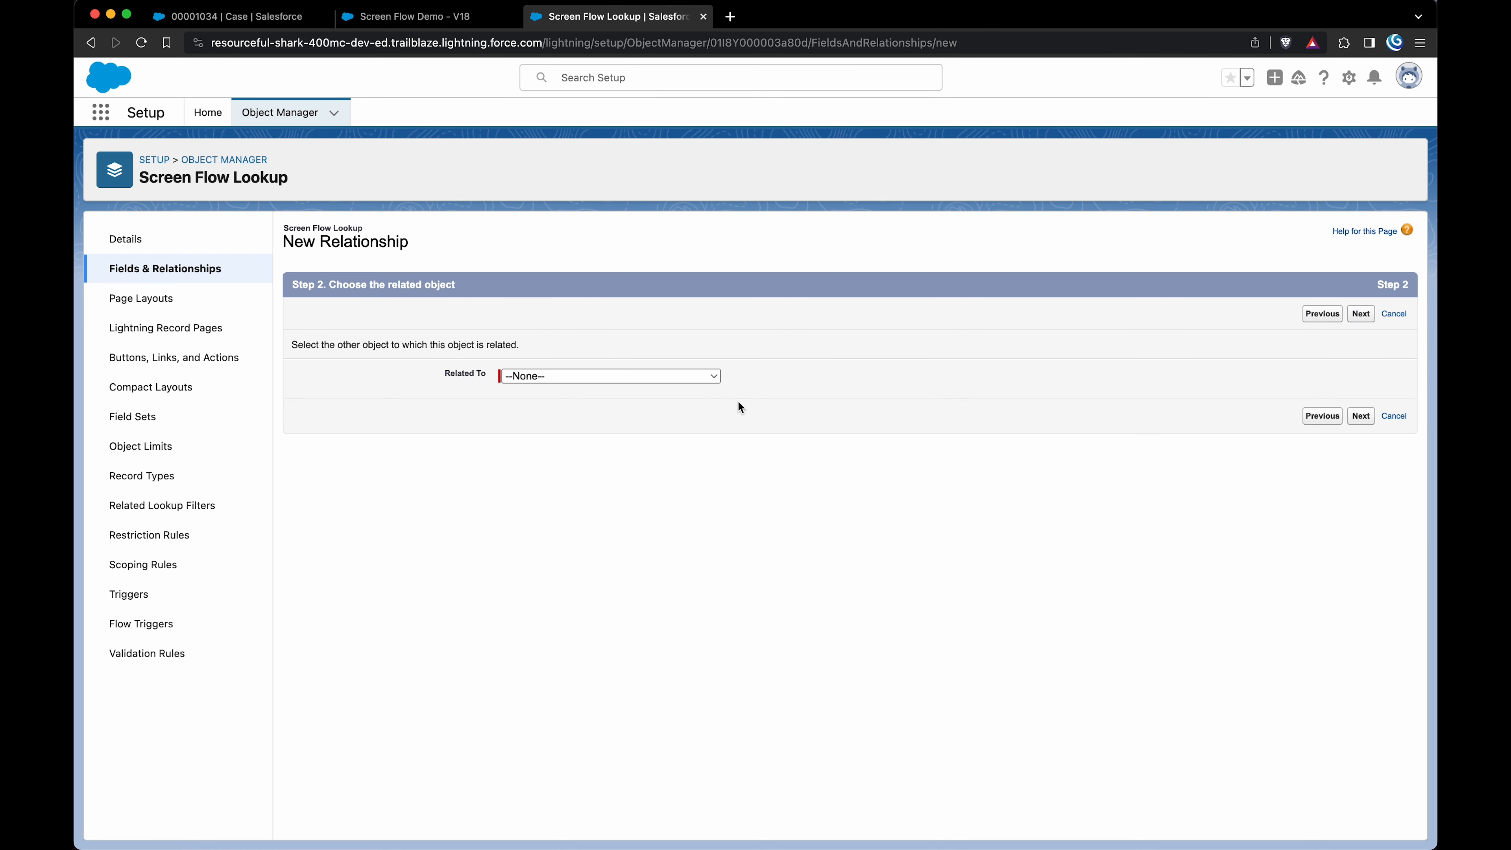
{"action": "left_click", "coordinate": [692, 373]}
{"action": "type", "text": "case"}
{"action": "key", "text": "Return"}
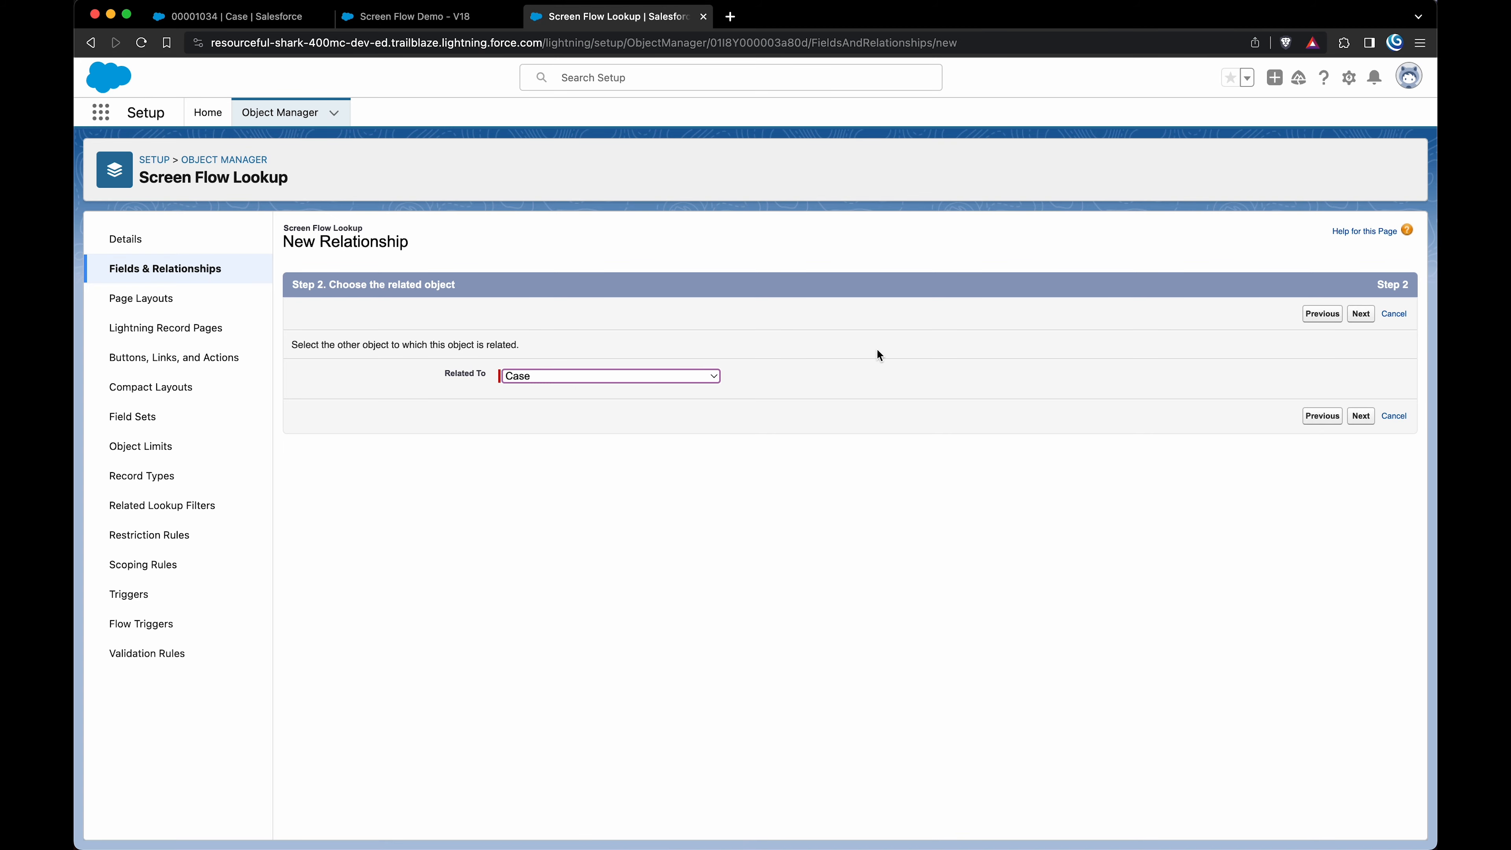
- Examine the Test Case record's edit form and its Case Reason options, then return to the new relationship setup
{"action": "key", "text": "super+1"}
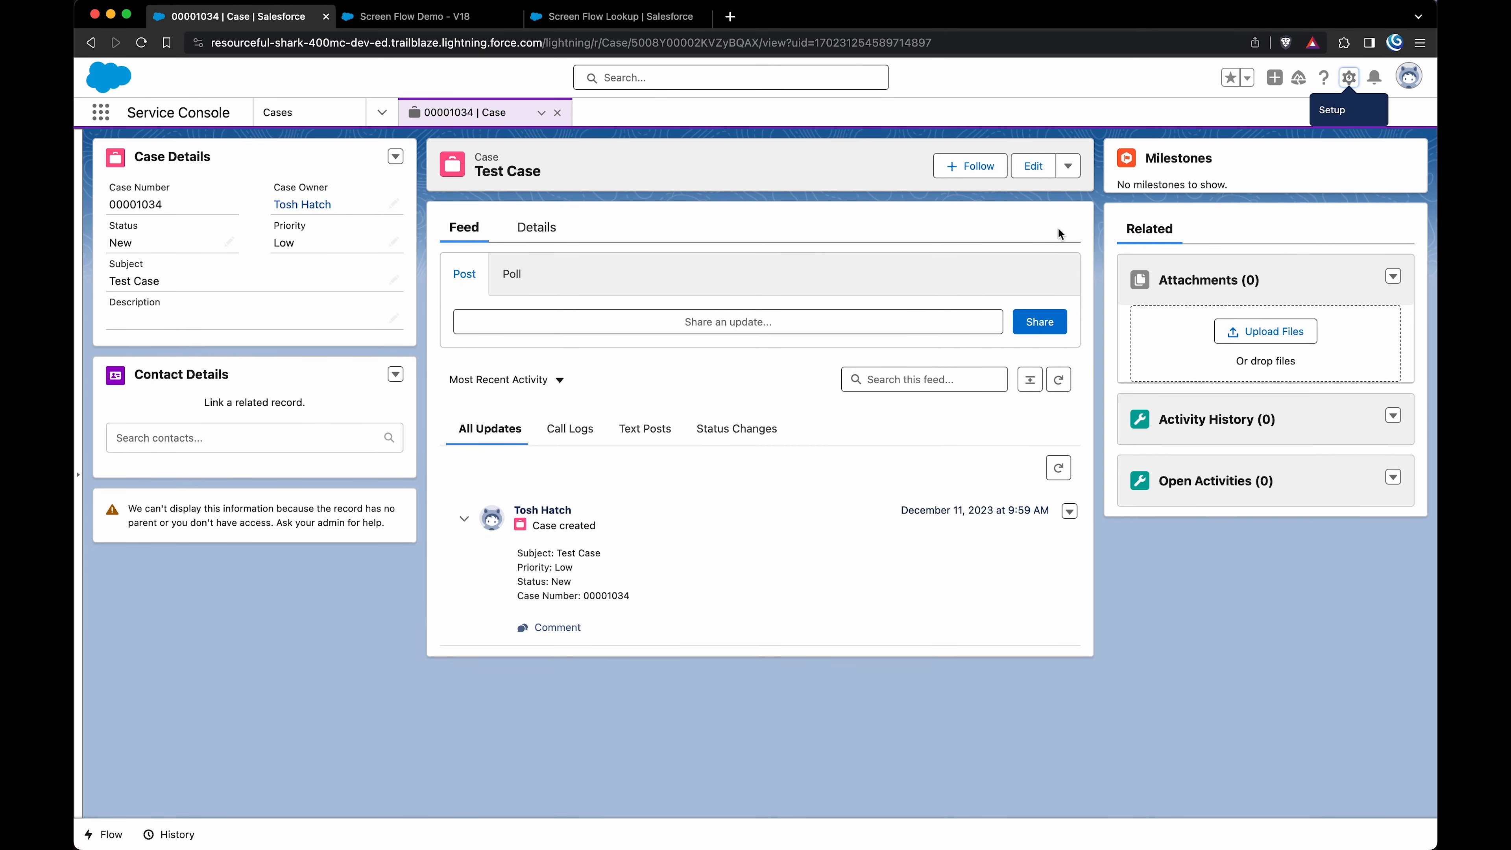
{"action": "left_click", "coordinate": [1034, 166]}
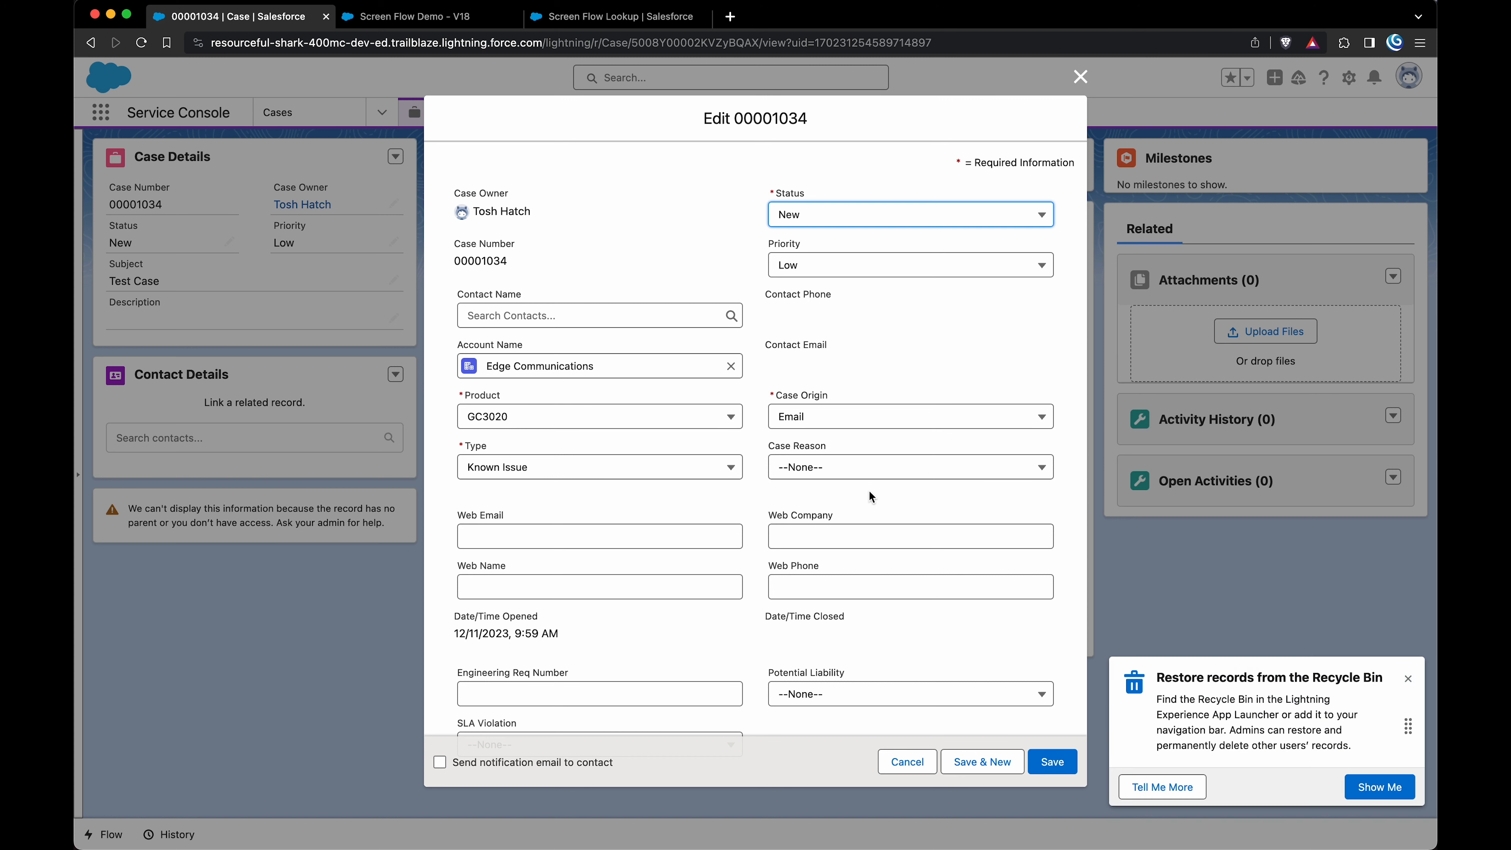
{"action": "left_click", "coordinate": [865, 473]}
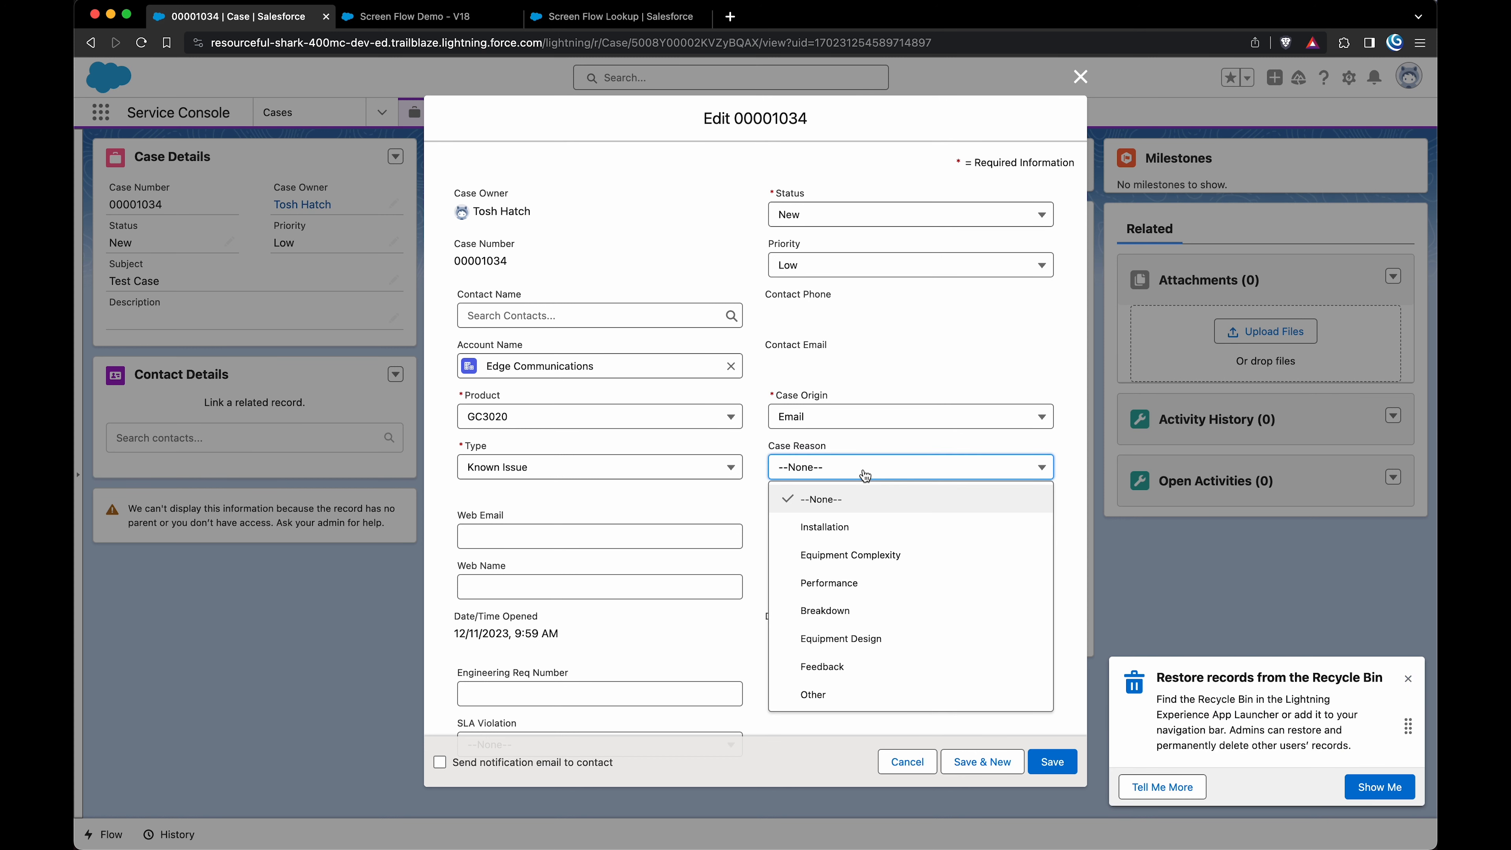
{"action": "left_click", "coordinate": [684, 495]}
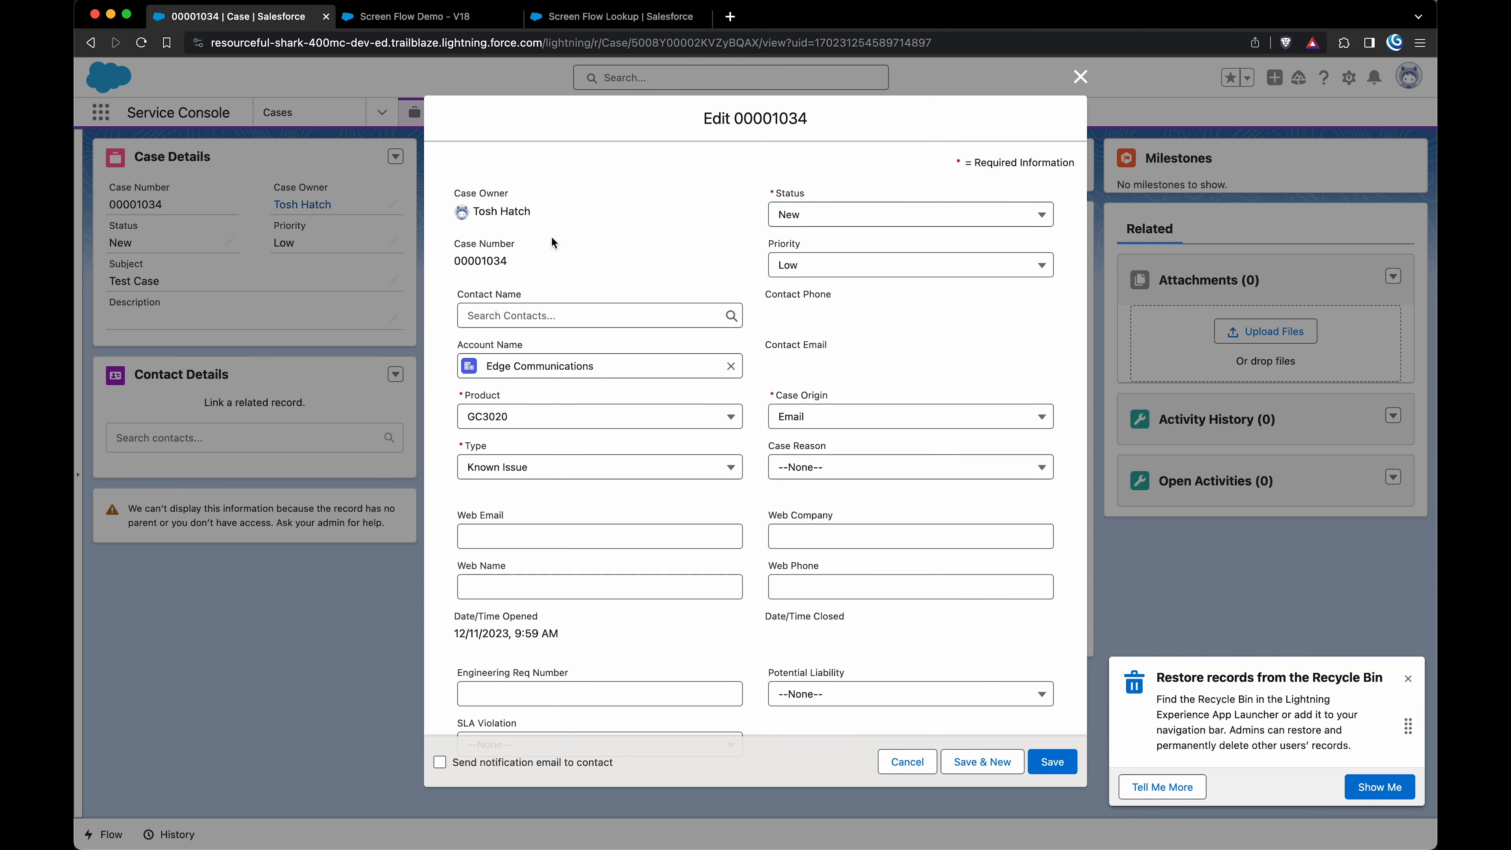
{"action": "key", "text": "super+3"}
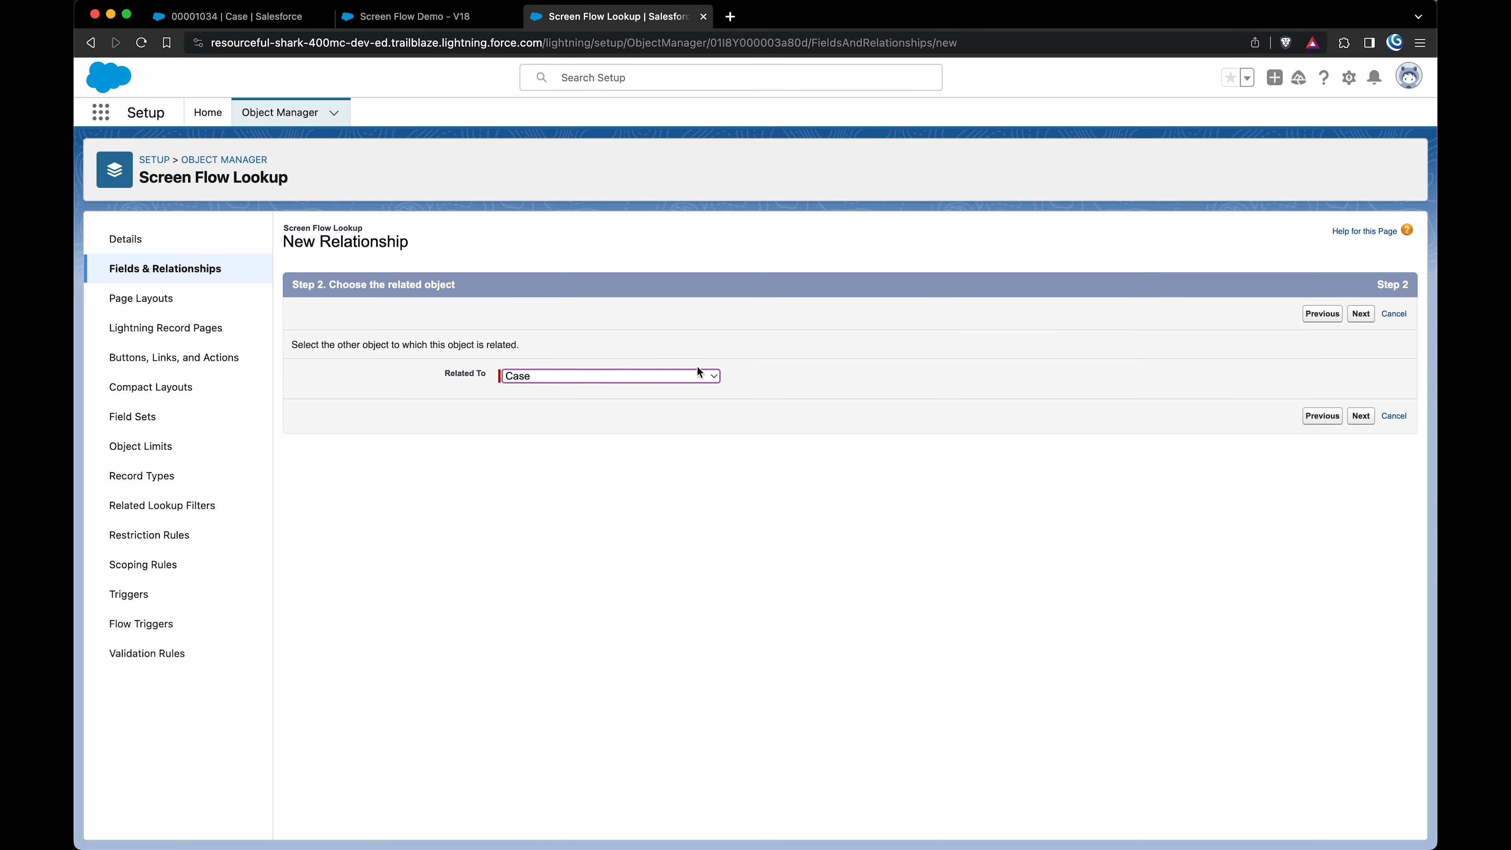
- Continue to the Case field's details, turn off adding it to existing custom report types, and show the lookup filter settings
{"action": "left_click", "coordinate": [1361, 313]}
{"action": "mouse_move", "coordinate": [626, 347]}
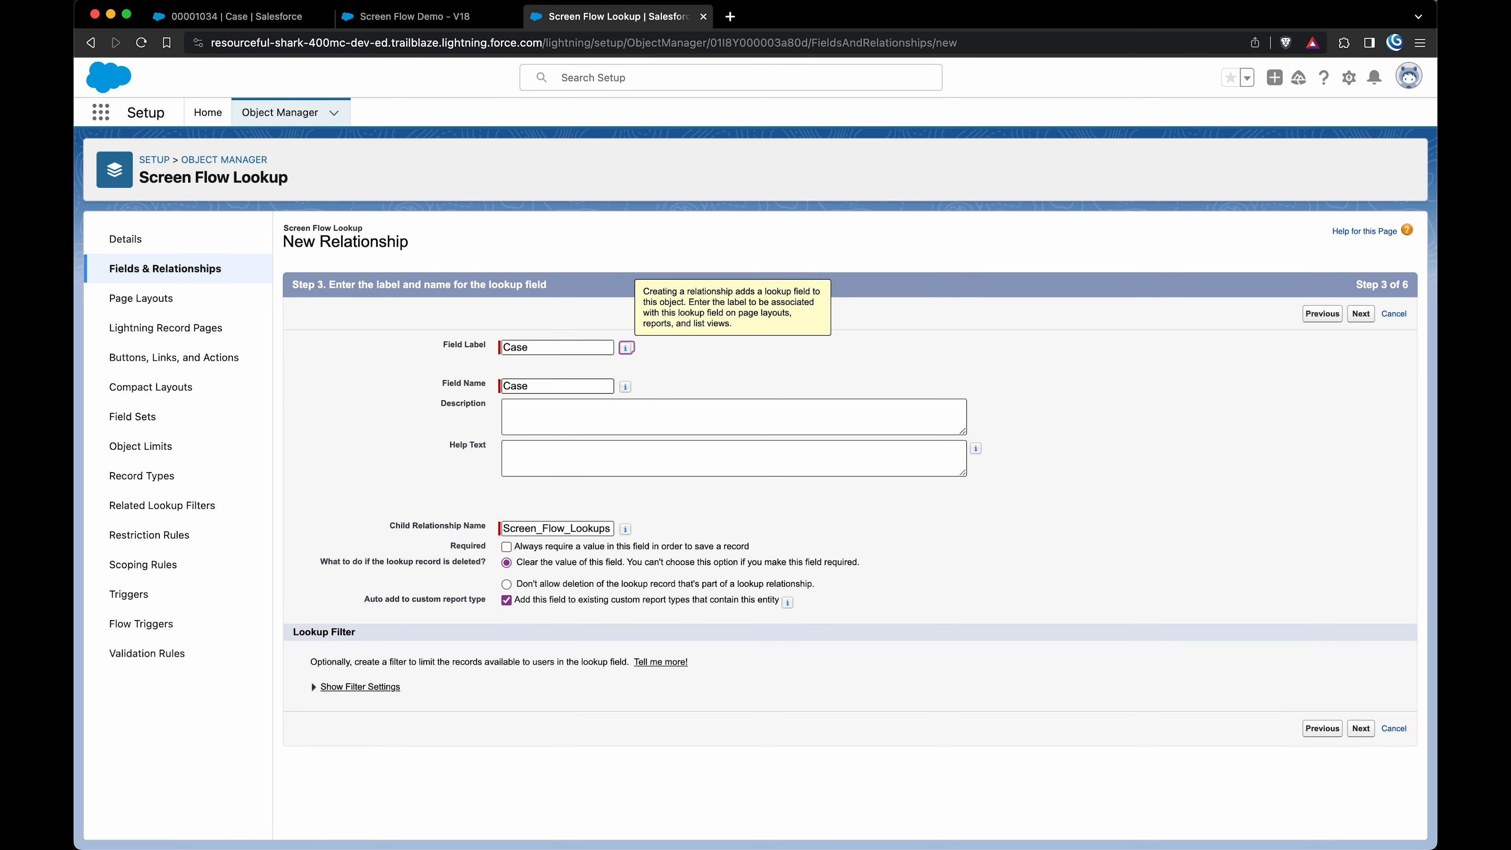
{"action": "left_click", "coordinate": [375, 688]}
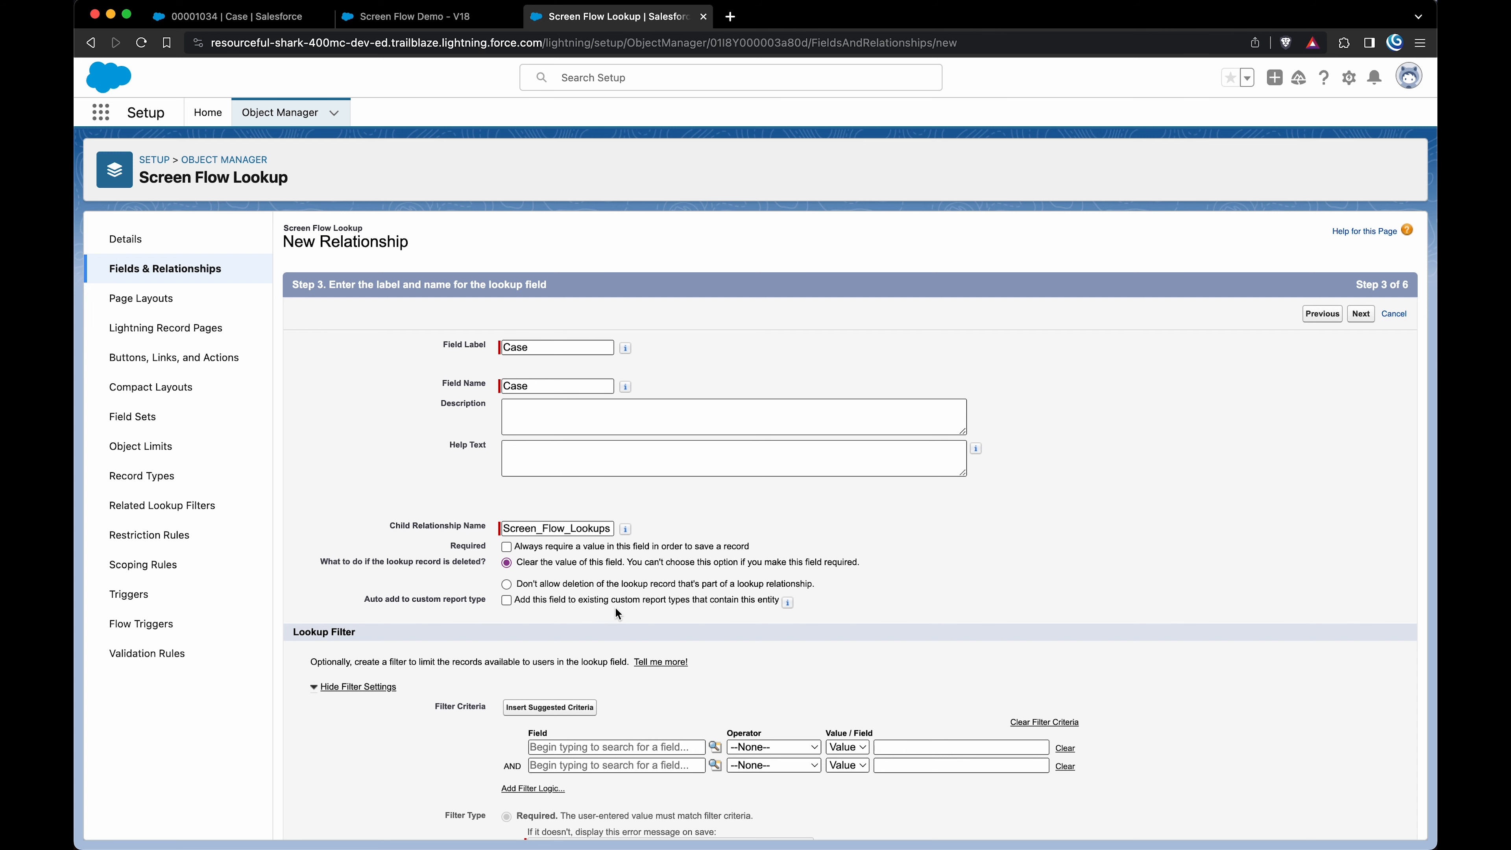
{"action": "scroll", "coordinate": [585, 593], "scroll_direction": "down", "scroll_amount": 5}
- Add a lookup filter criterion where Case: Type equals the picklist value Known Issue
{"action": "left_click", "coordinate": [586, 584]}
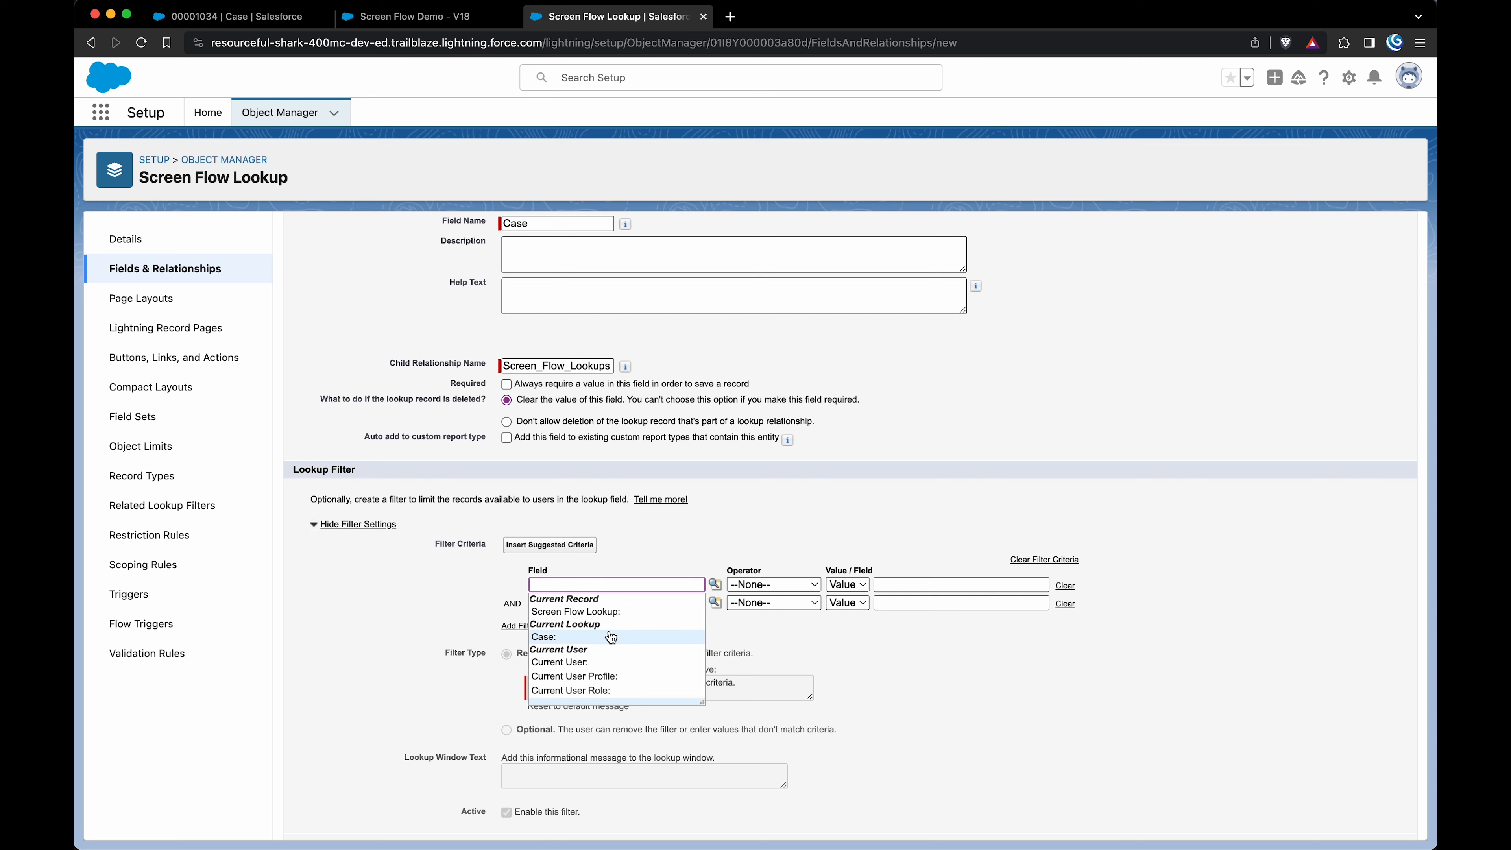
{"action": "left_click", "coordinate": [601, 637]}
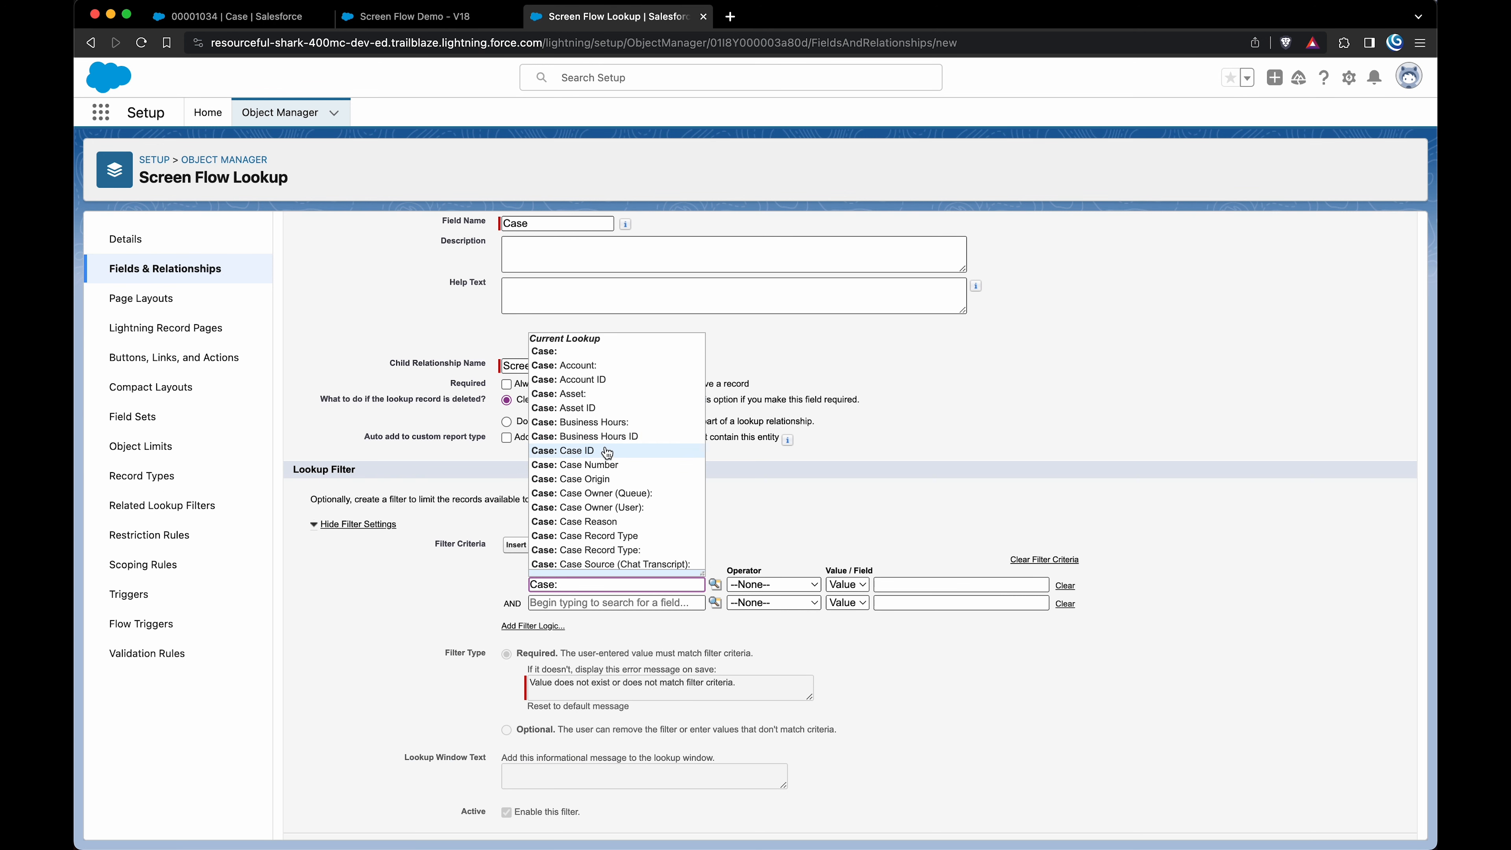
{"action": "scroll", "coordinate": [607, 453], "scroll_direction": "down", "scroll_amount": 5}
{"action": "scroll", "coordinate": [607, 453], "scroll_direction": "down", "scroll_amount": 10}
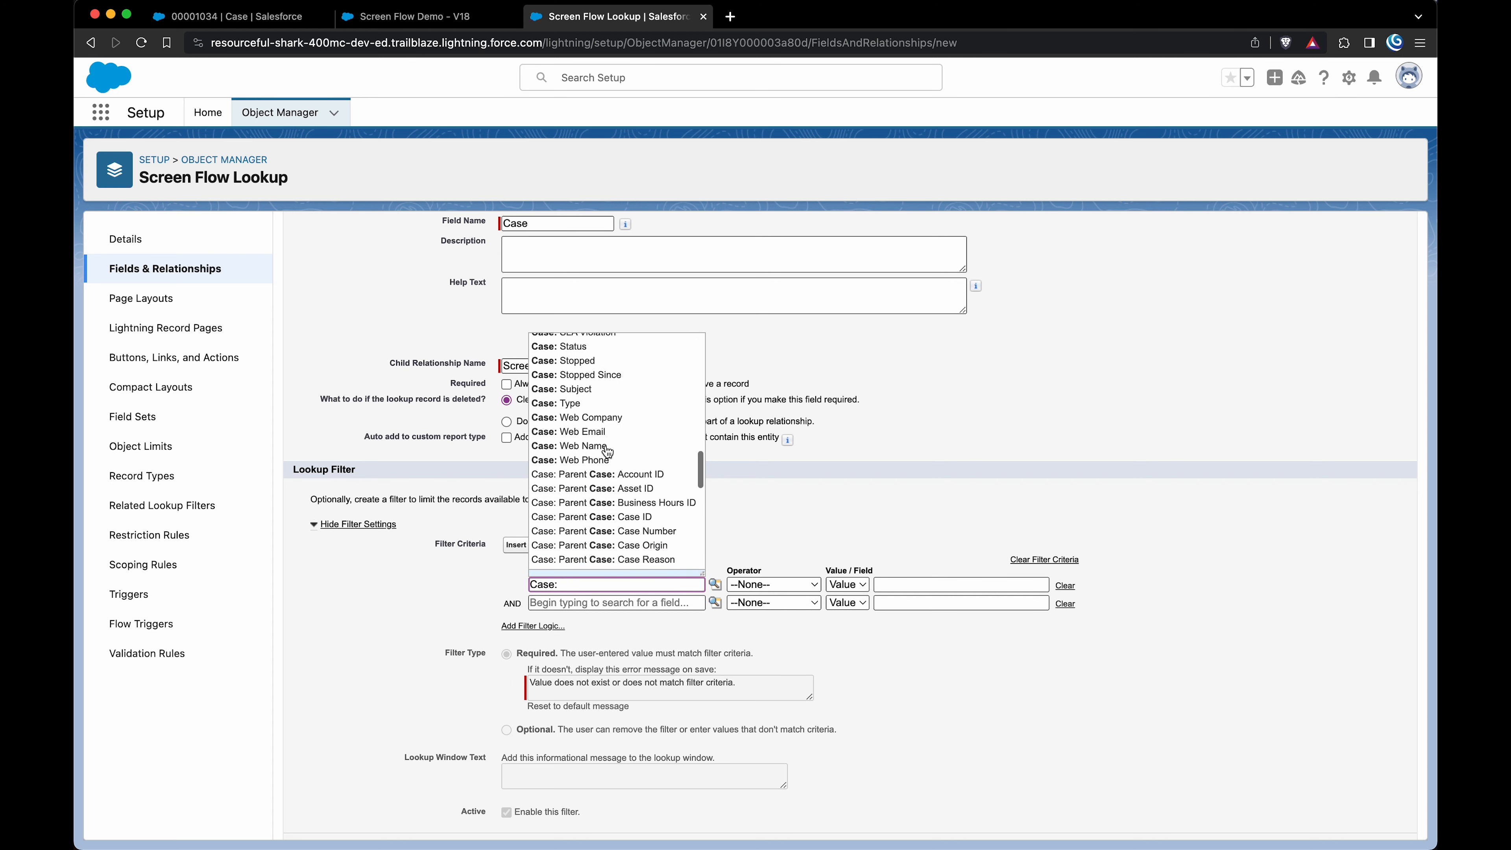
{"action": "left_click", "coordinate": [601, 406]}
{"action": "left_click", "coordinate": [794, 589]}
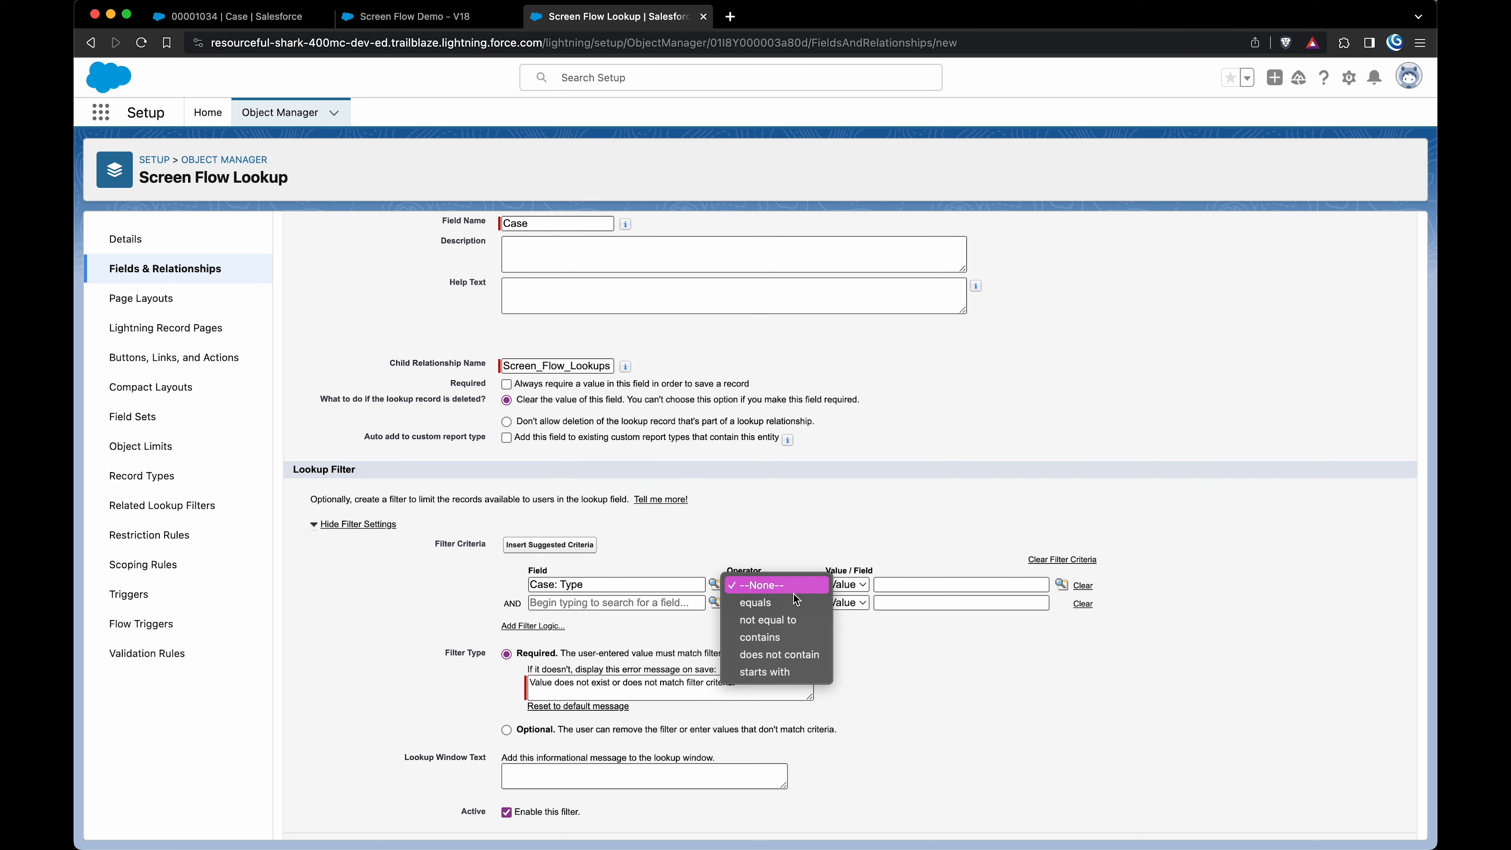
{"action": "left_click", "coordinate": [794, 598]}
{"action": "left_click", "coordinate": [1060, 585]}
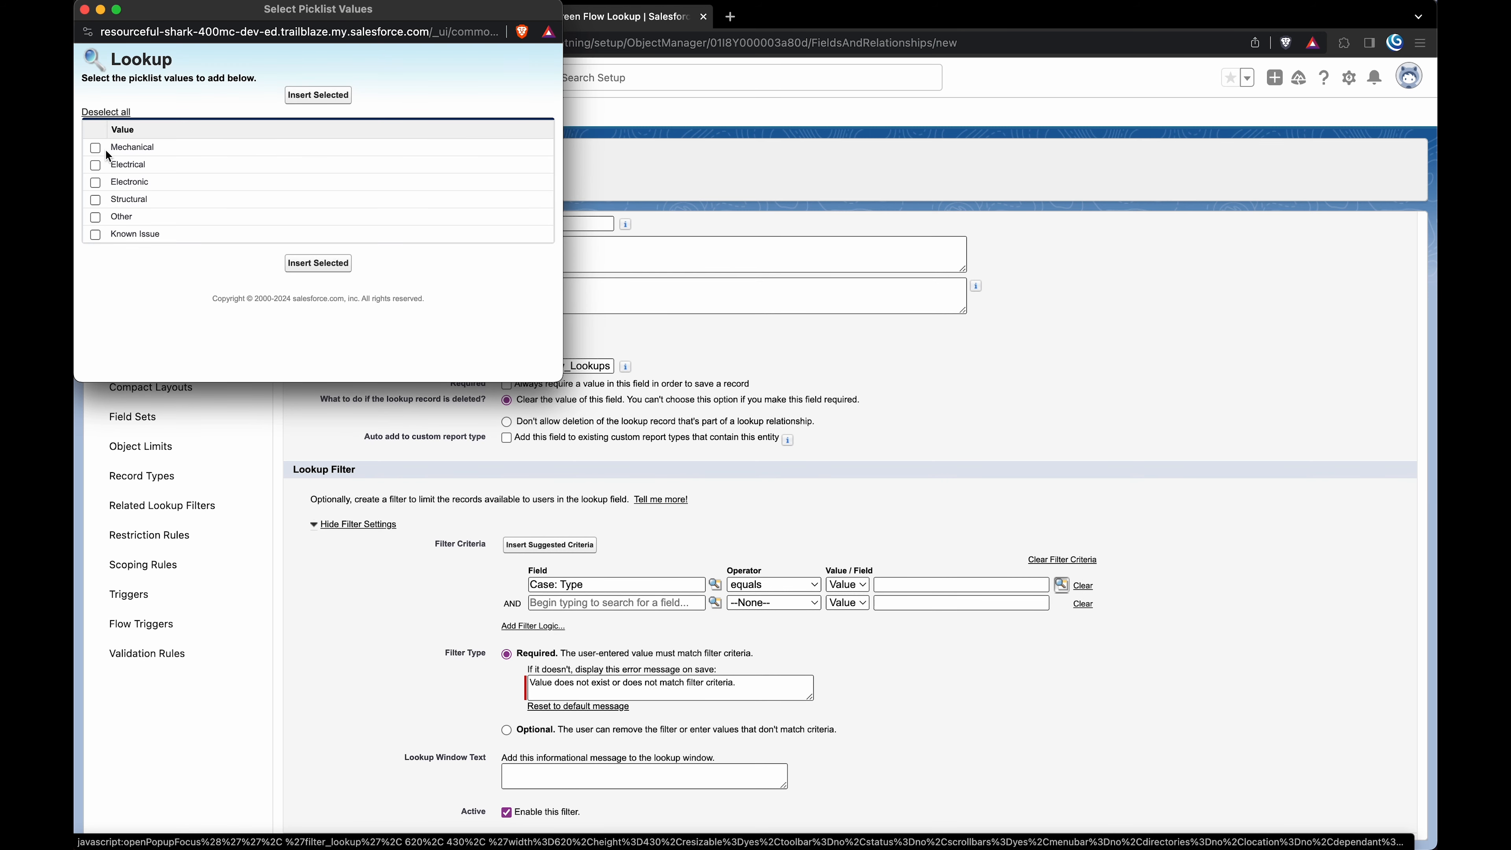
{"action": "left_click", "coordinate": [96, 234]}
{"action": "left_click", "coordinate": [318, 262]}
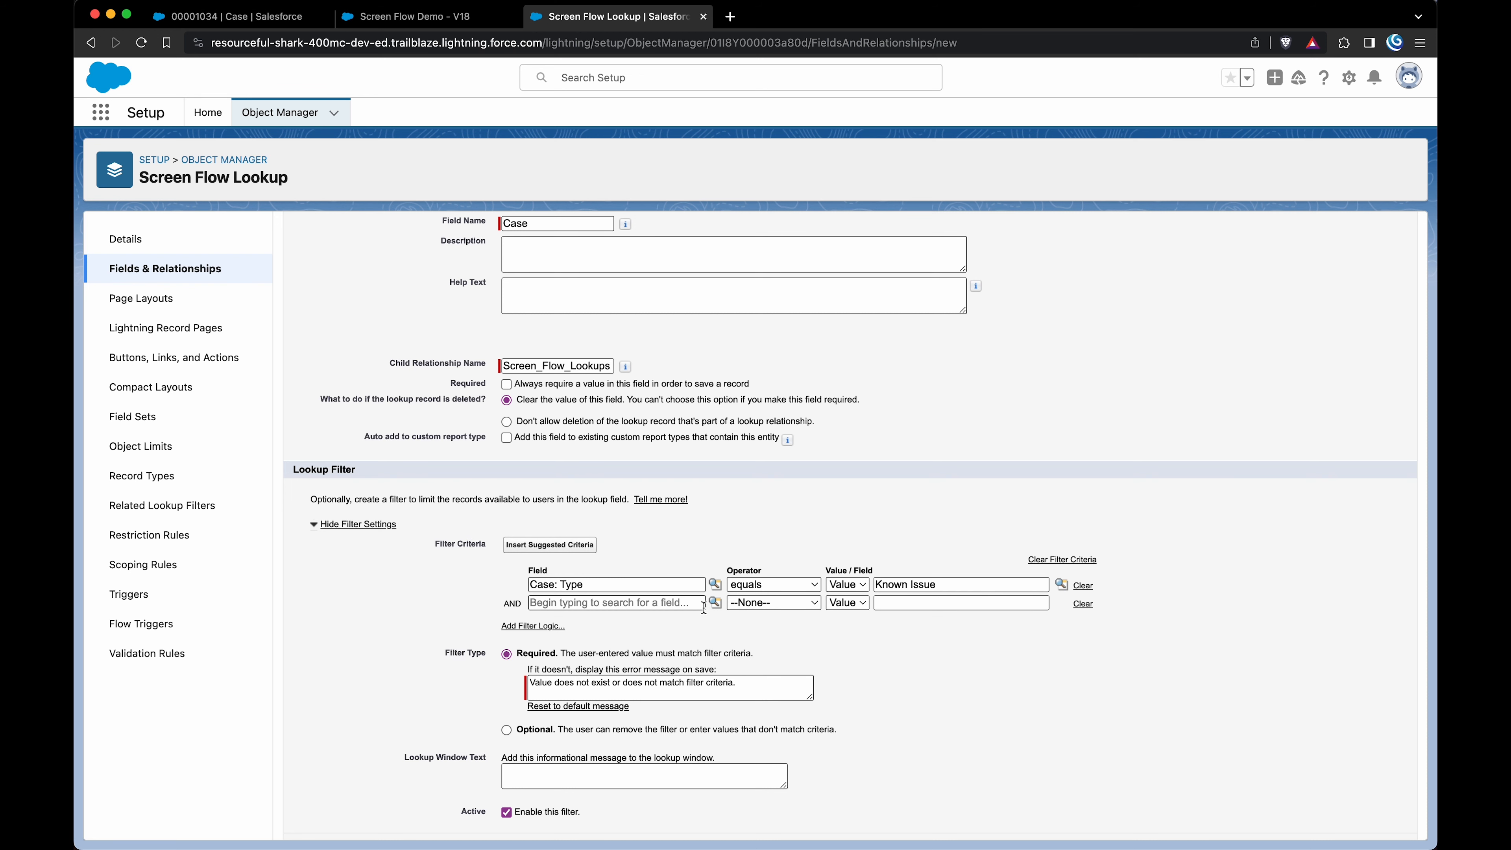
{"action": "scroll", "coordinate": [704, 608], "scroll_direction": "down", "scroll_amount": 1}
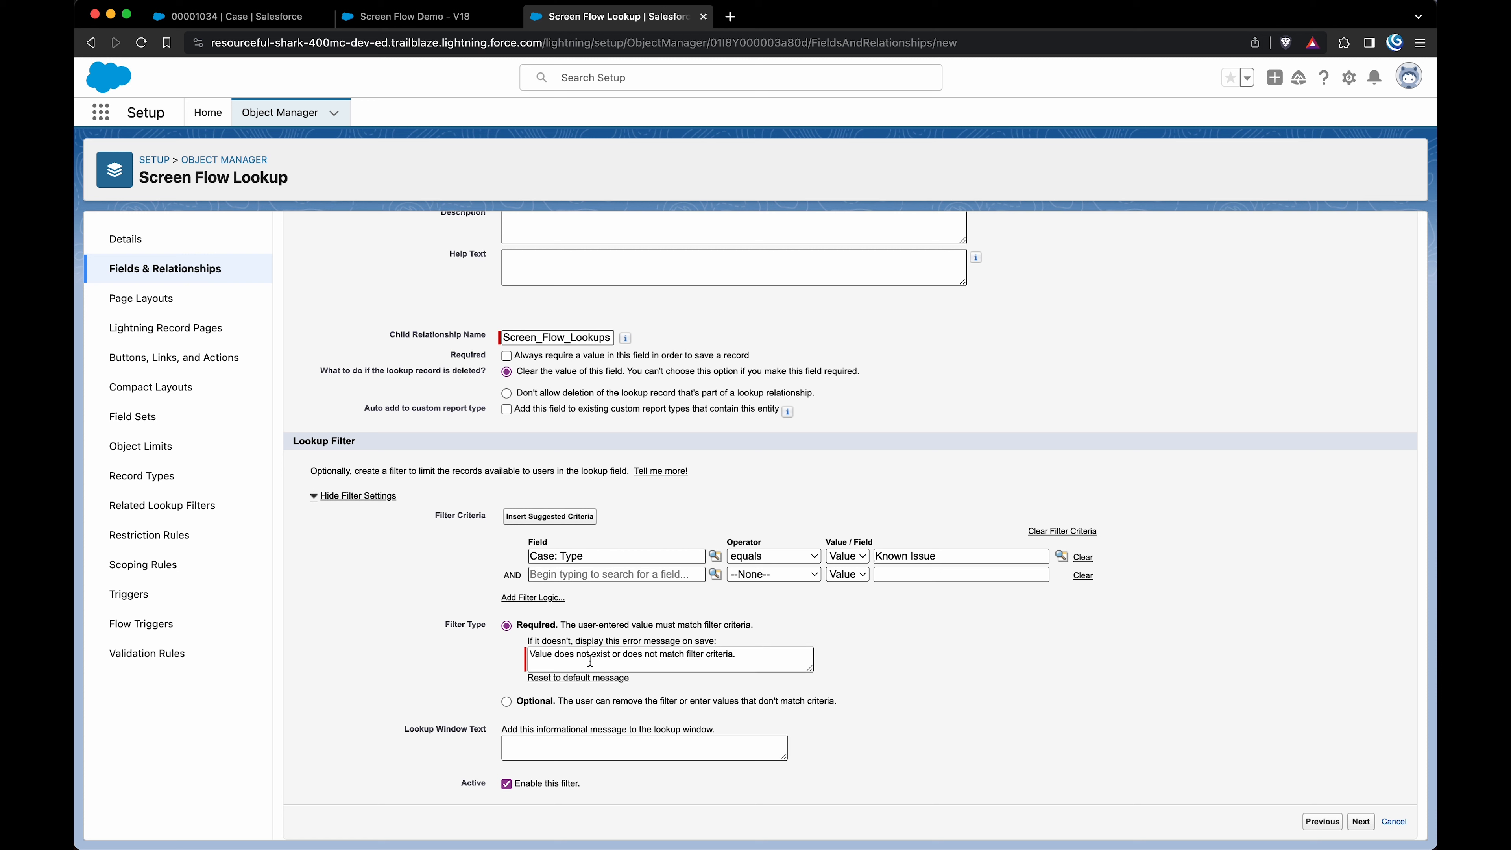
- Make the Case lookup field visible to all profiles and exclude it from the Screen Flow Lookup Layout
{"action": "left_click", "coordinate": [1361, 821]}
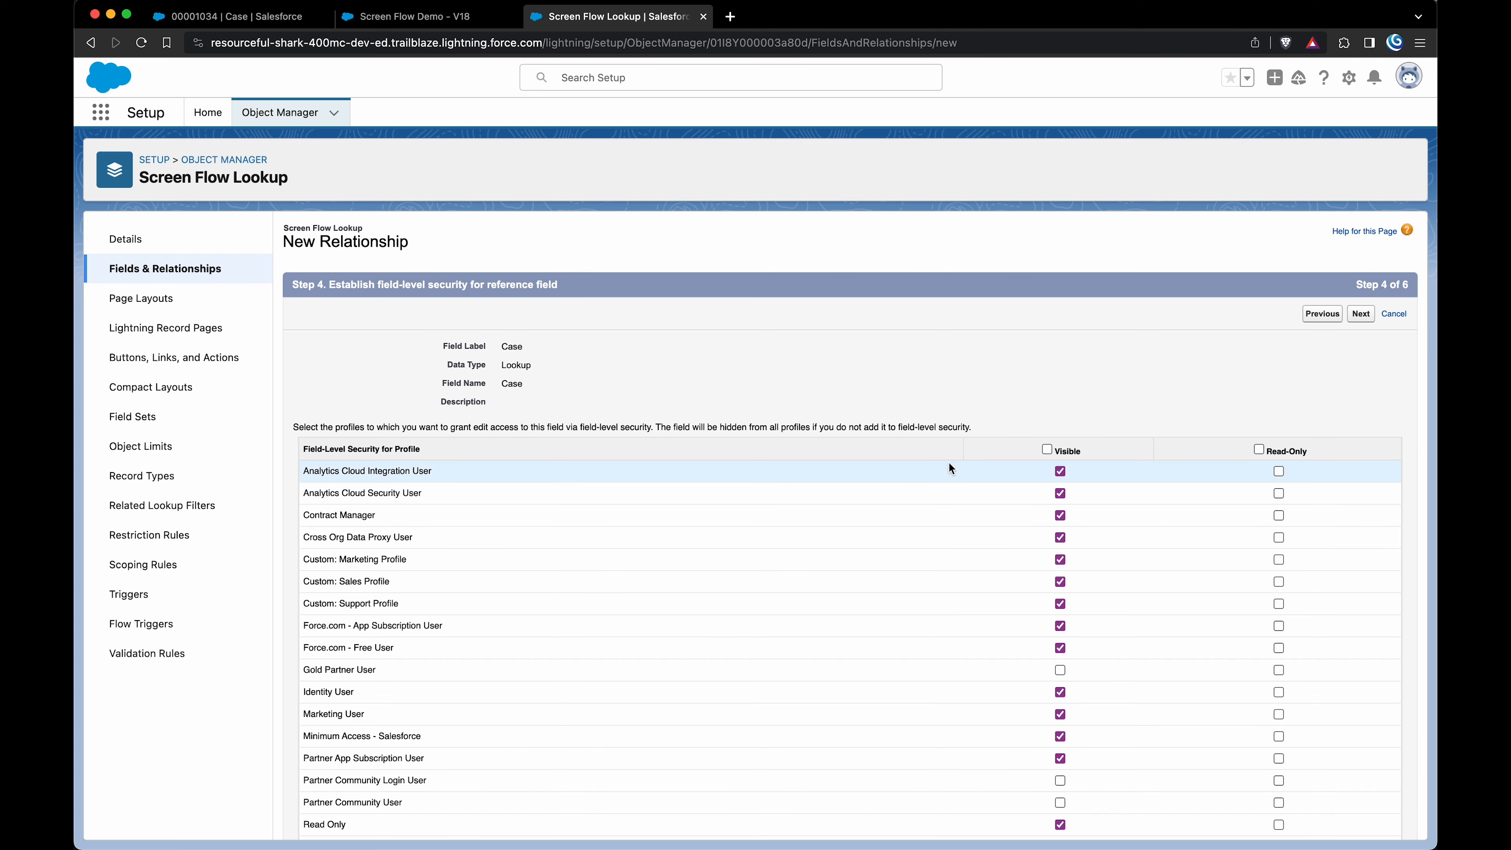
{"action": "left_click", "coordinate": [1048, 451]}
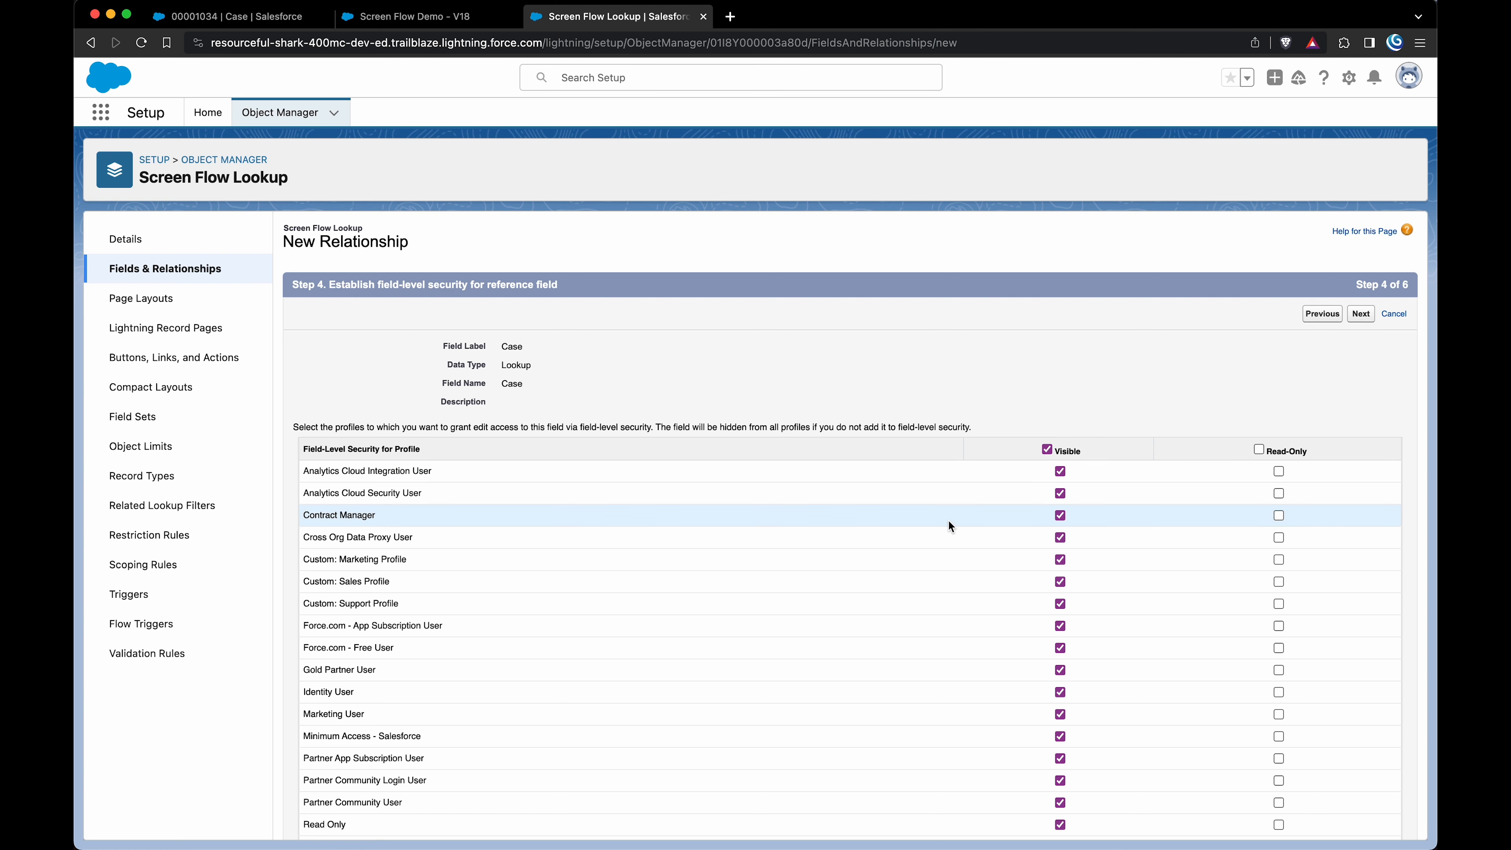
{"action": "scroll", "coordinate": [948, 527], "scroll_direction": "down", "scroll_amount": 5}
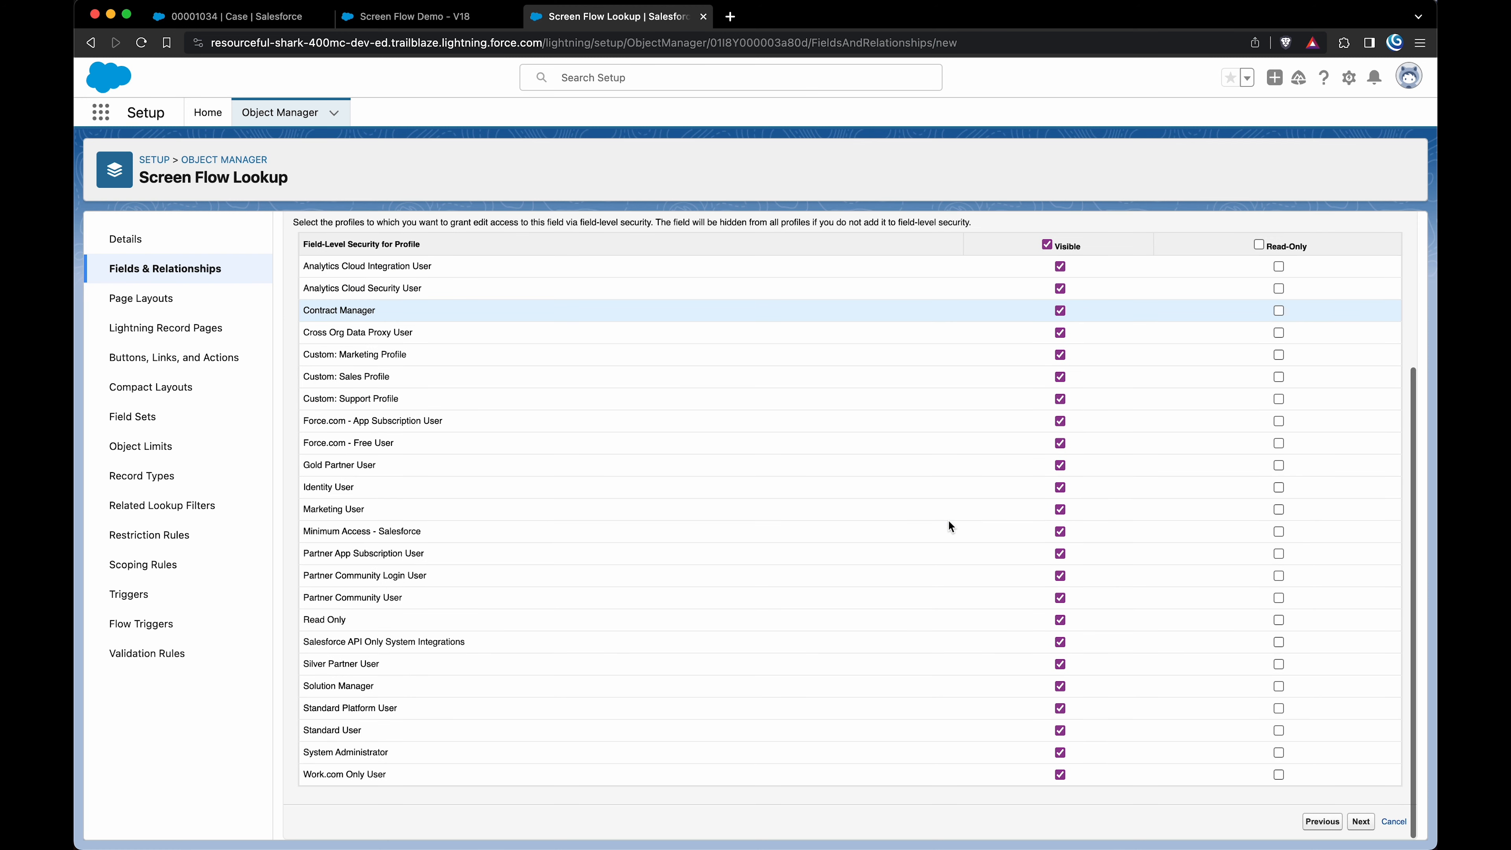
{"action": "left_click", "coordinate": [1363, 821]}
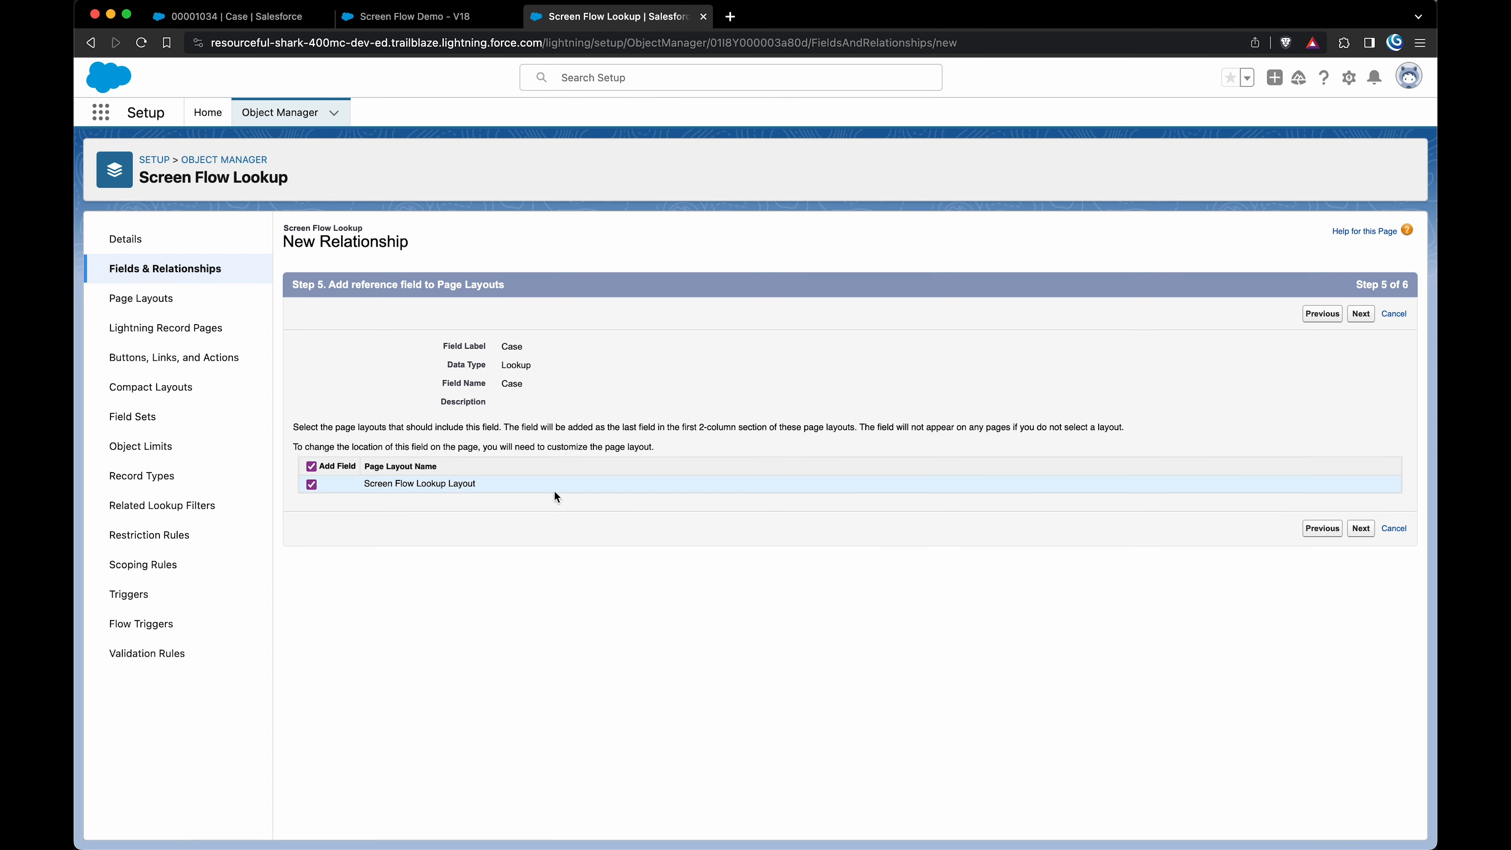
{"action": "left_click", "coordinate": [311, 467]}
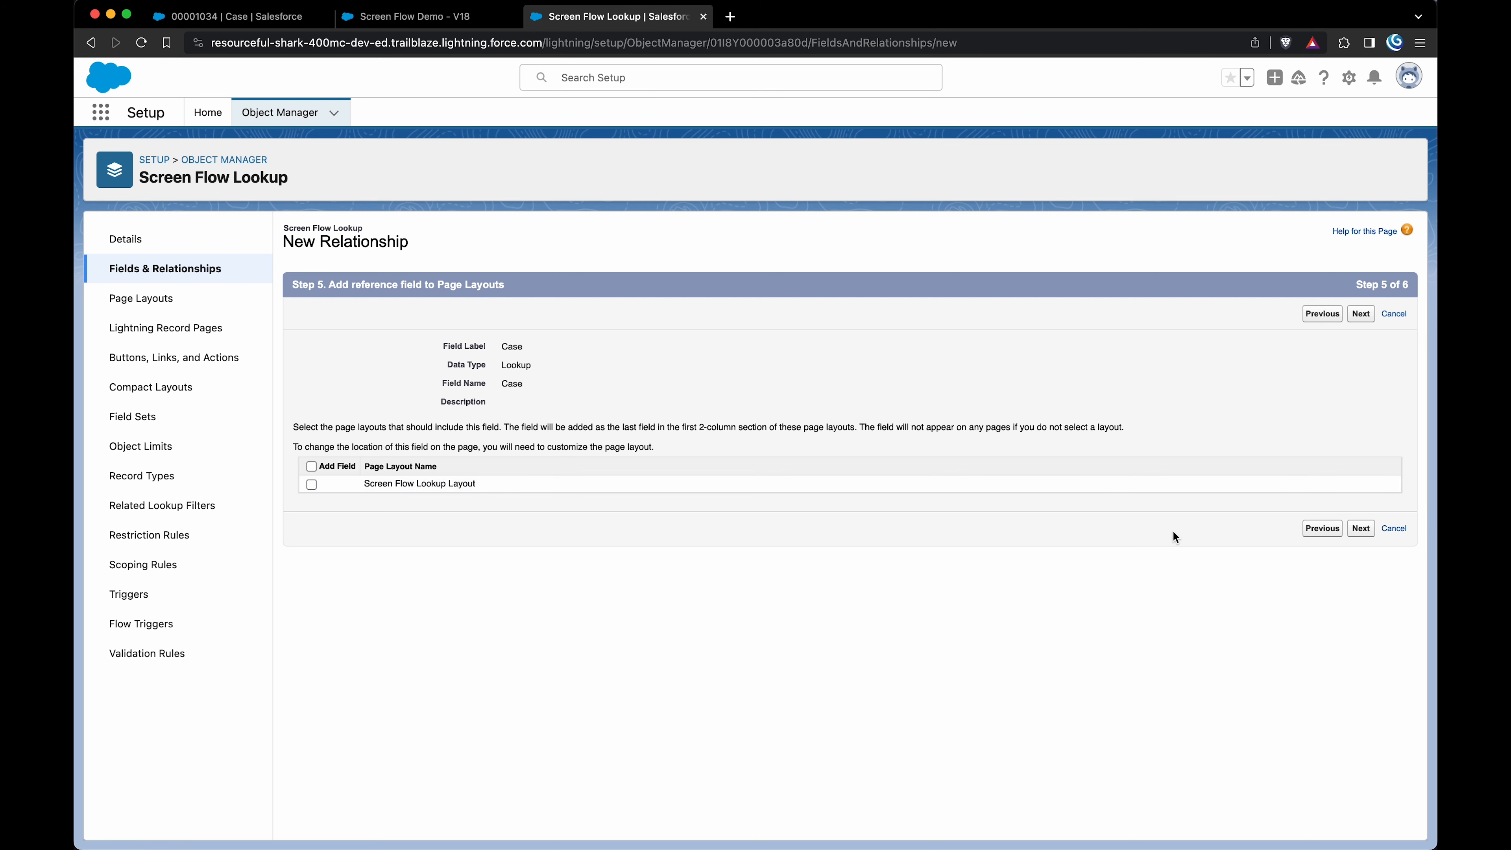
{"action": "left_click", "coordinate": [1362, 529]}
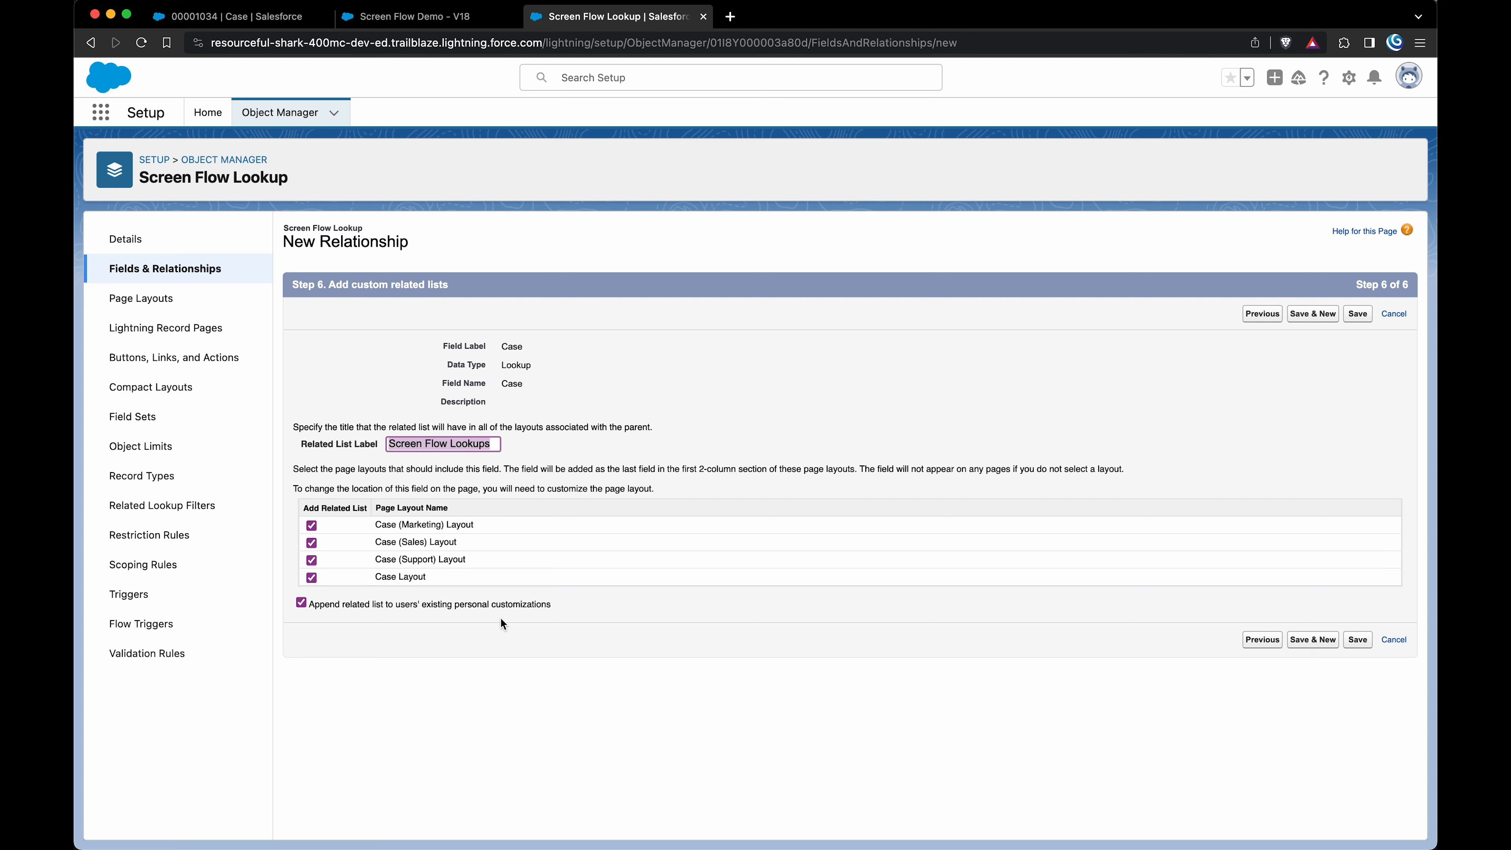
- Exclude the related list from the Case page layouts and from users' existing personal customizations, and save the field
{"action": "left_click", "coordinate": [302, 603]}
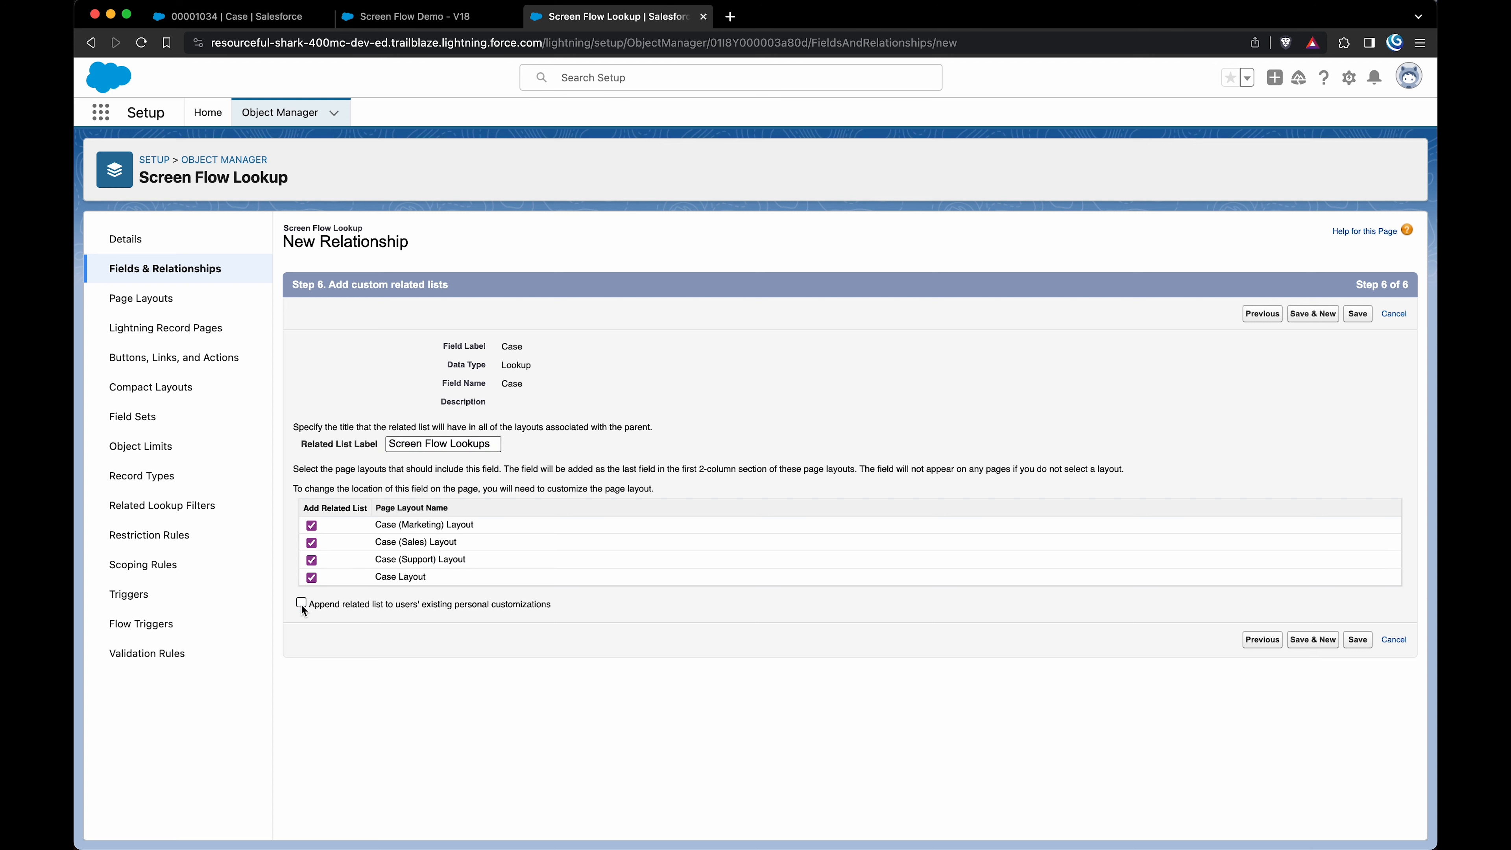
{"action": "left_click", "coordinate": [311, 578]}
{"action": "left_click", "coordinate": [312, 543]}
{"action": "left_click", "coordinate": [311, 525]}
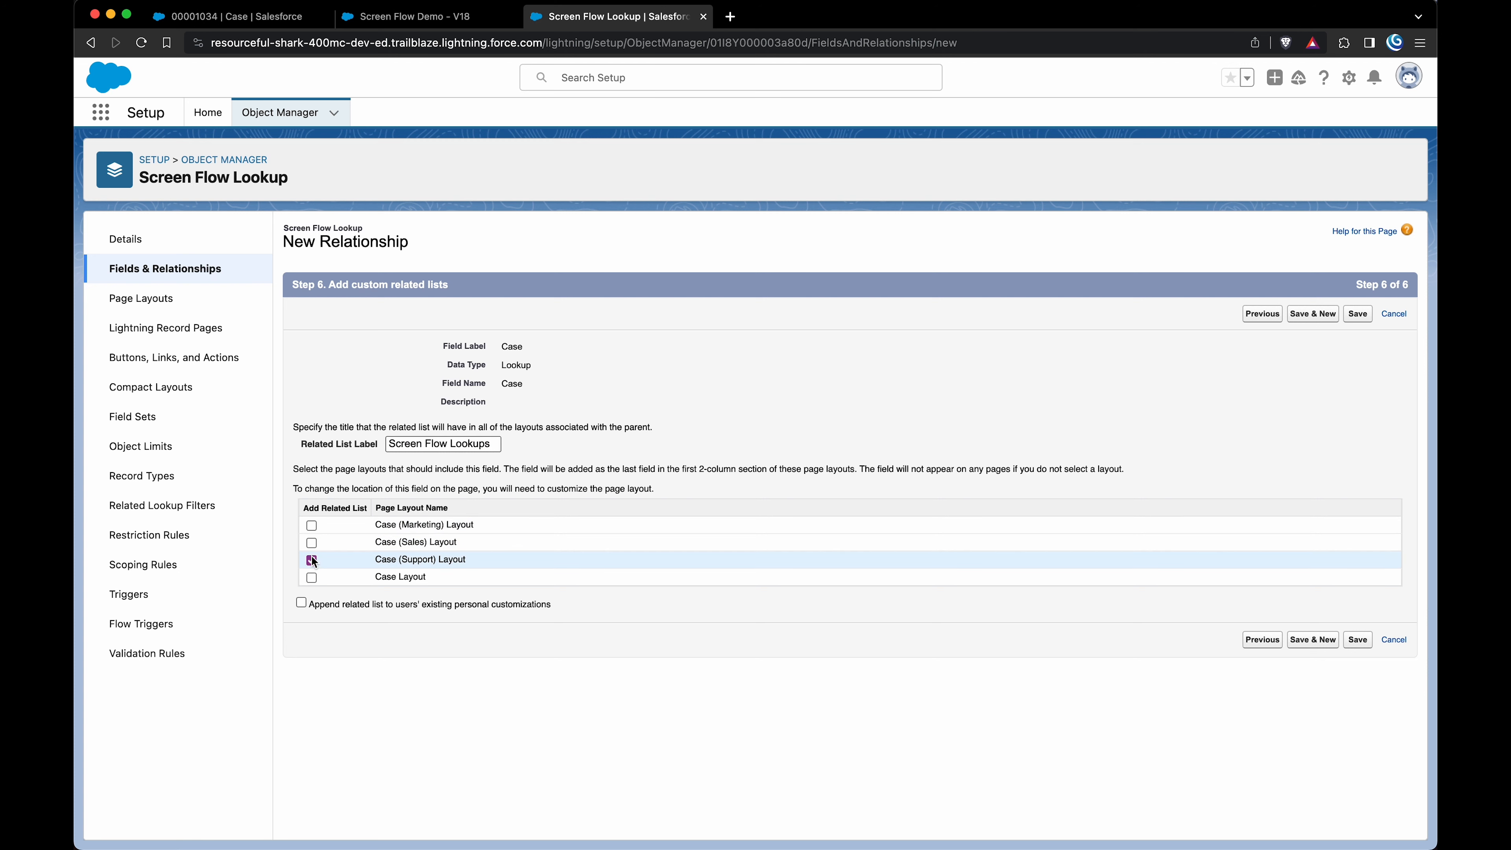
{"action": "left_click", "coordinate": [1358, 639]}
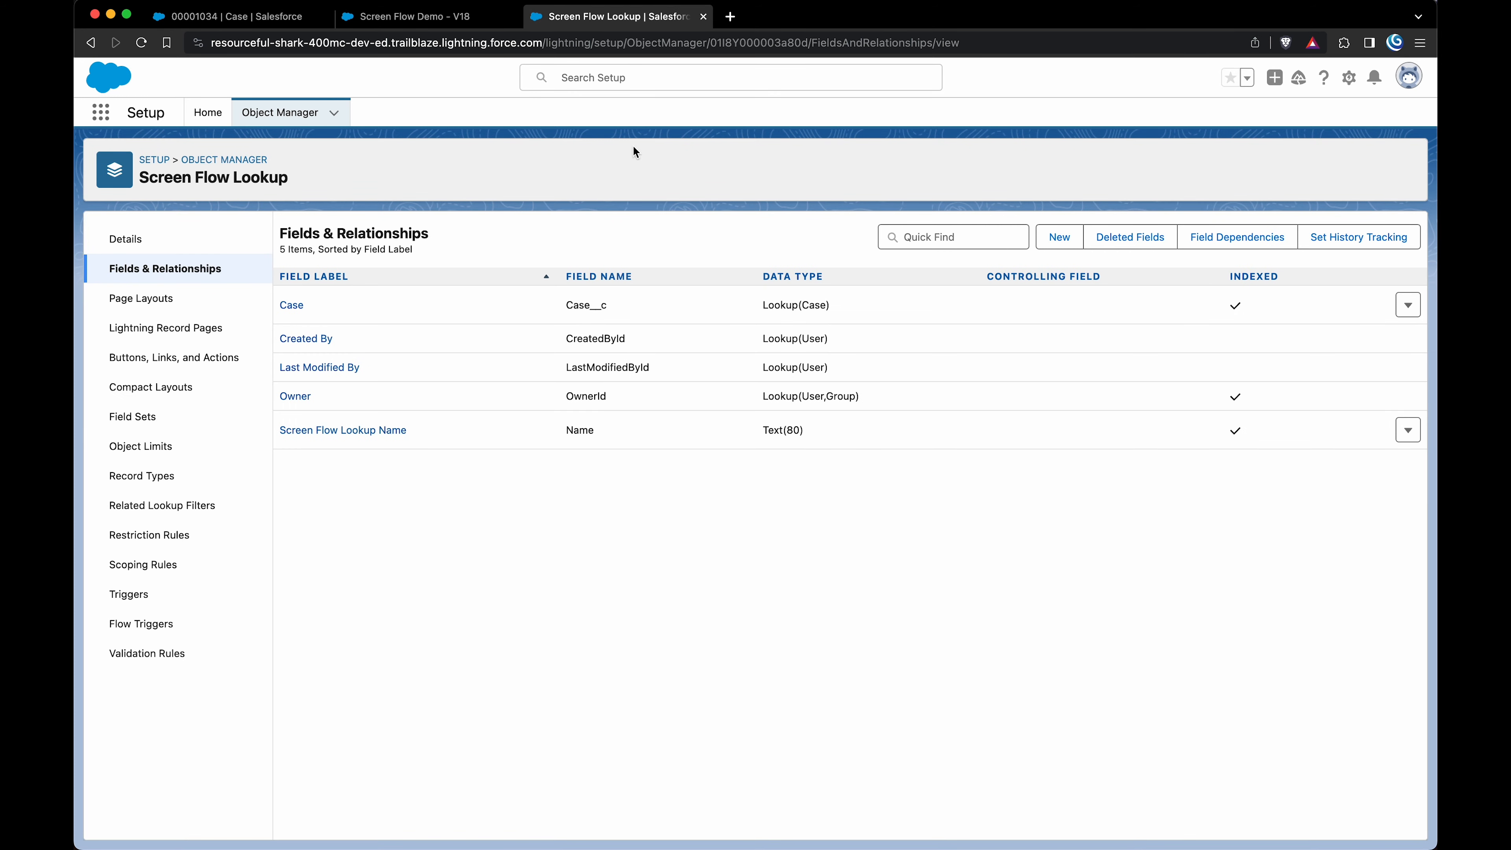
- Switch to the Screen Flow Demo flow, reload it, and open the Start Screen element for editing
{"action": "left_click", "coordinate": [422, 10]}
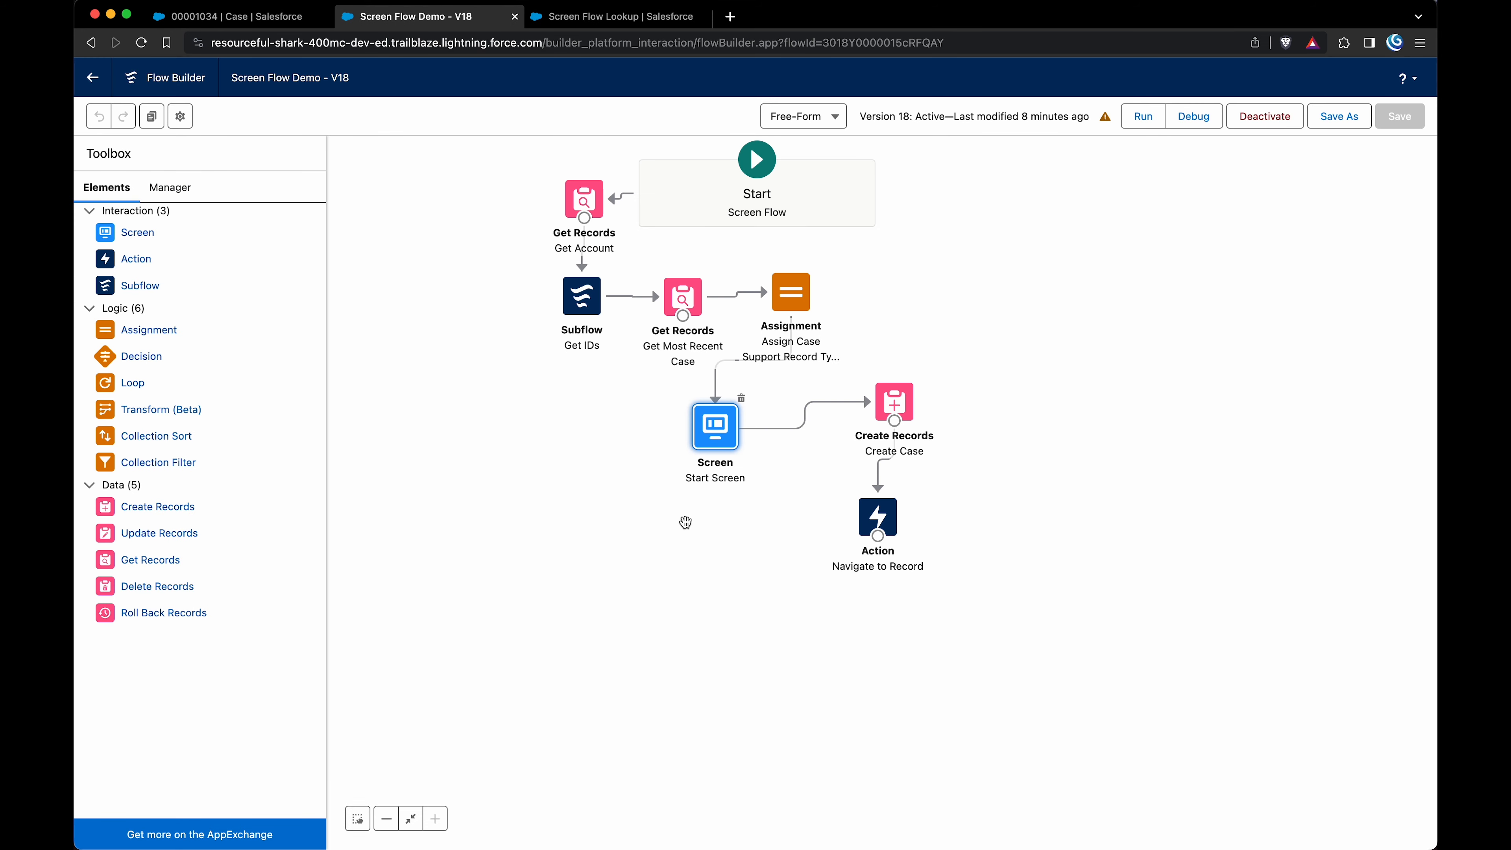
{"action": "key", "text": "super+r"}
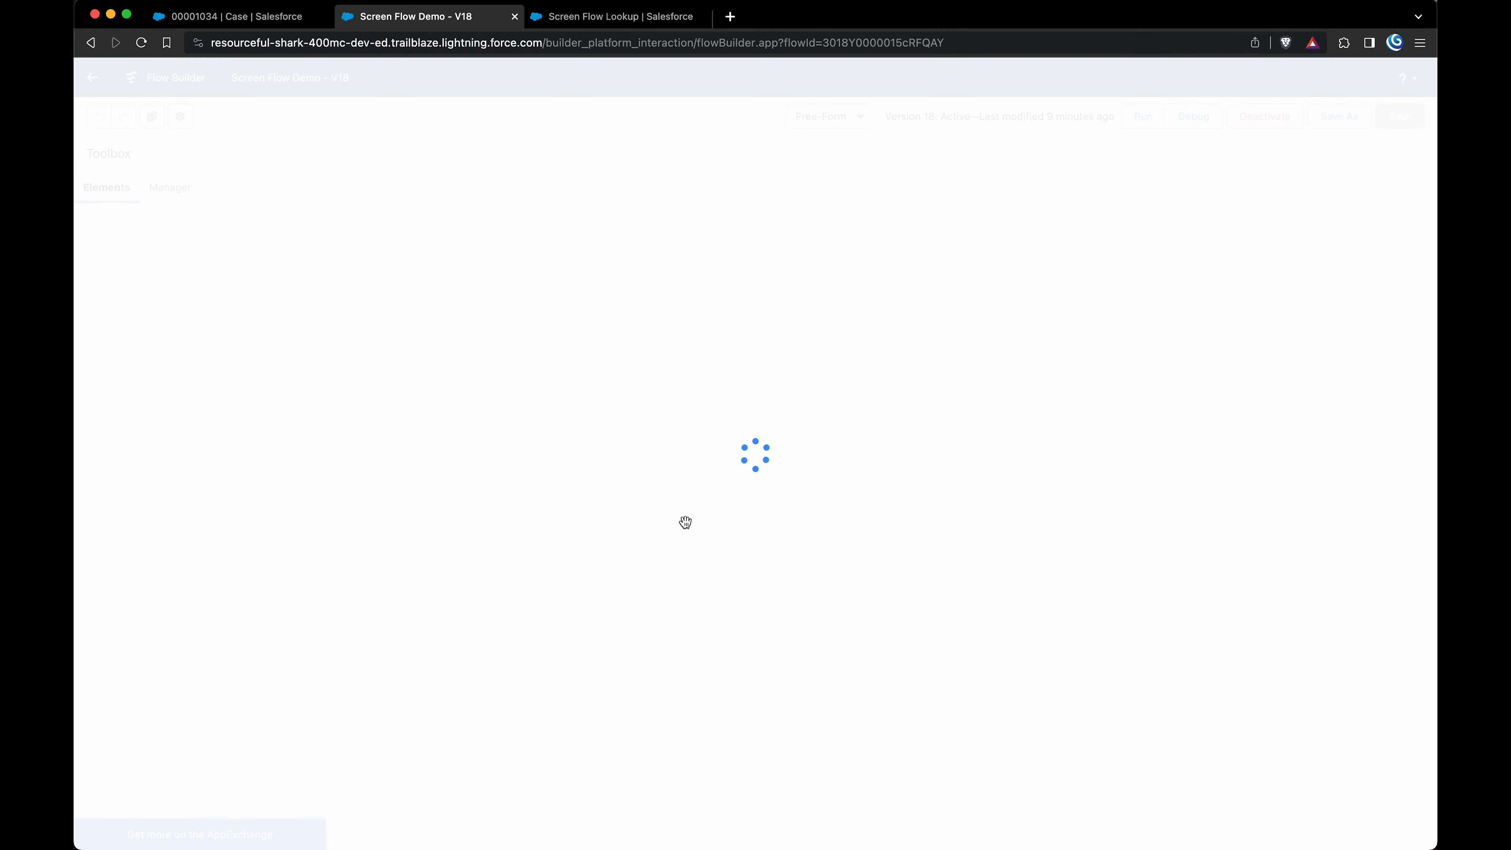
{"action": "left_click", "coordinate": [839, 450]}
{"action": "double_click", "coordinate": [840, 451]}
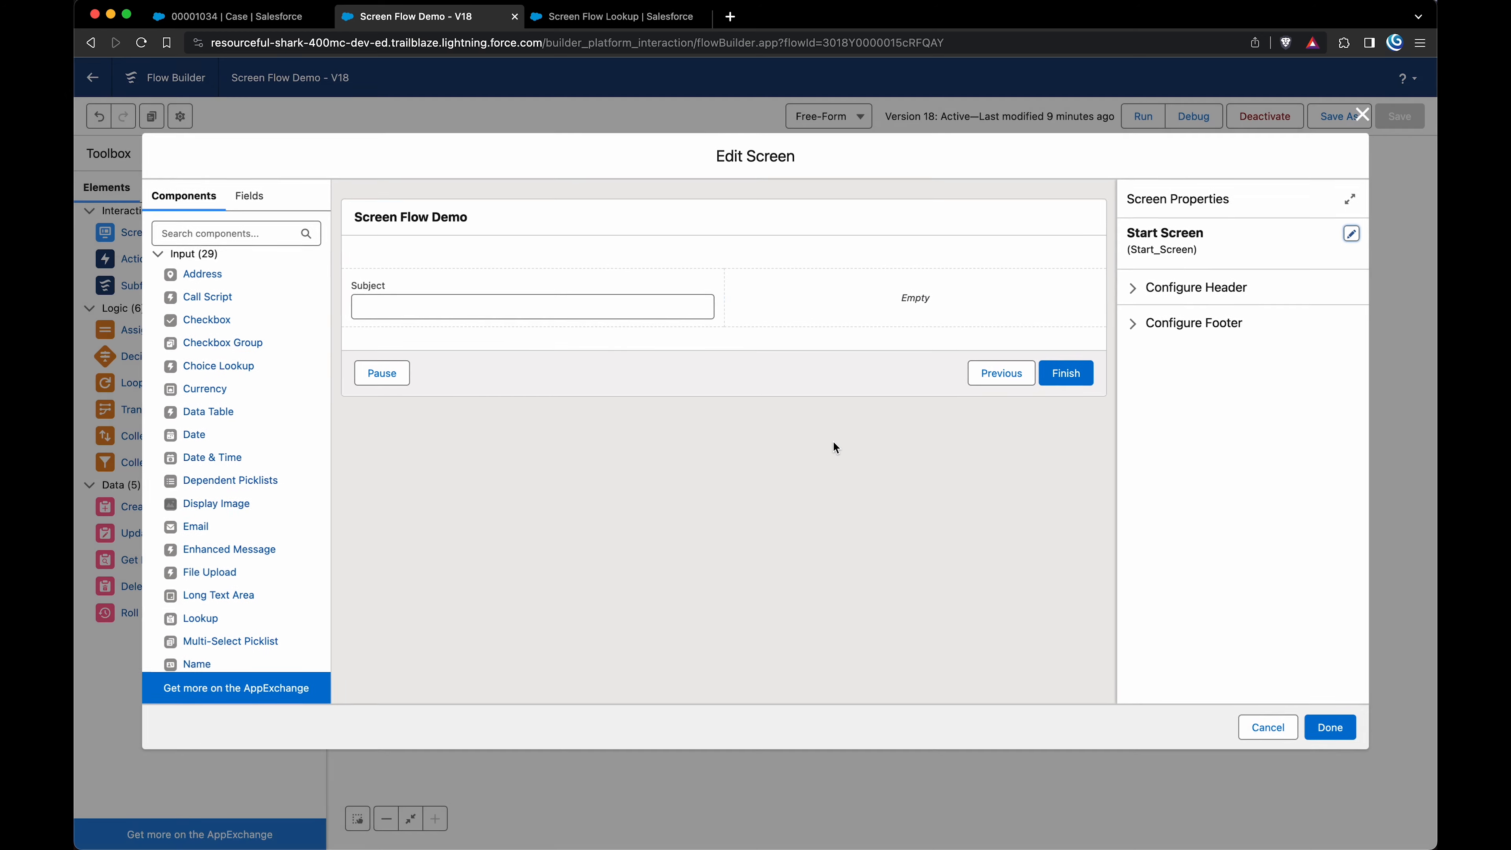
- Add a Lookup component above Subject and set its Field API Name to Case__c, copied from the Screen Flow Lookup object's fields
{"action": "left_click", "coordinate": [613, 16]}
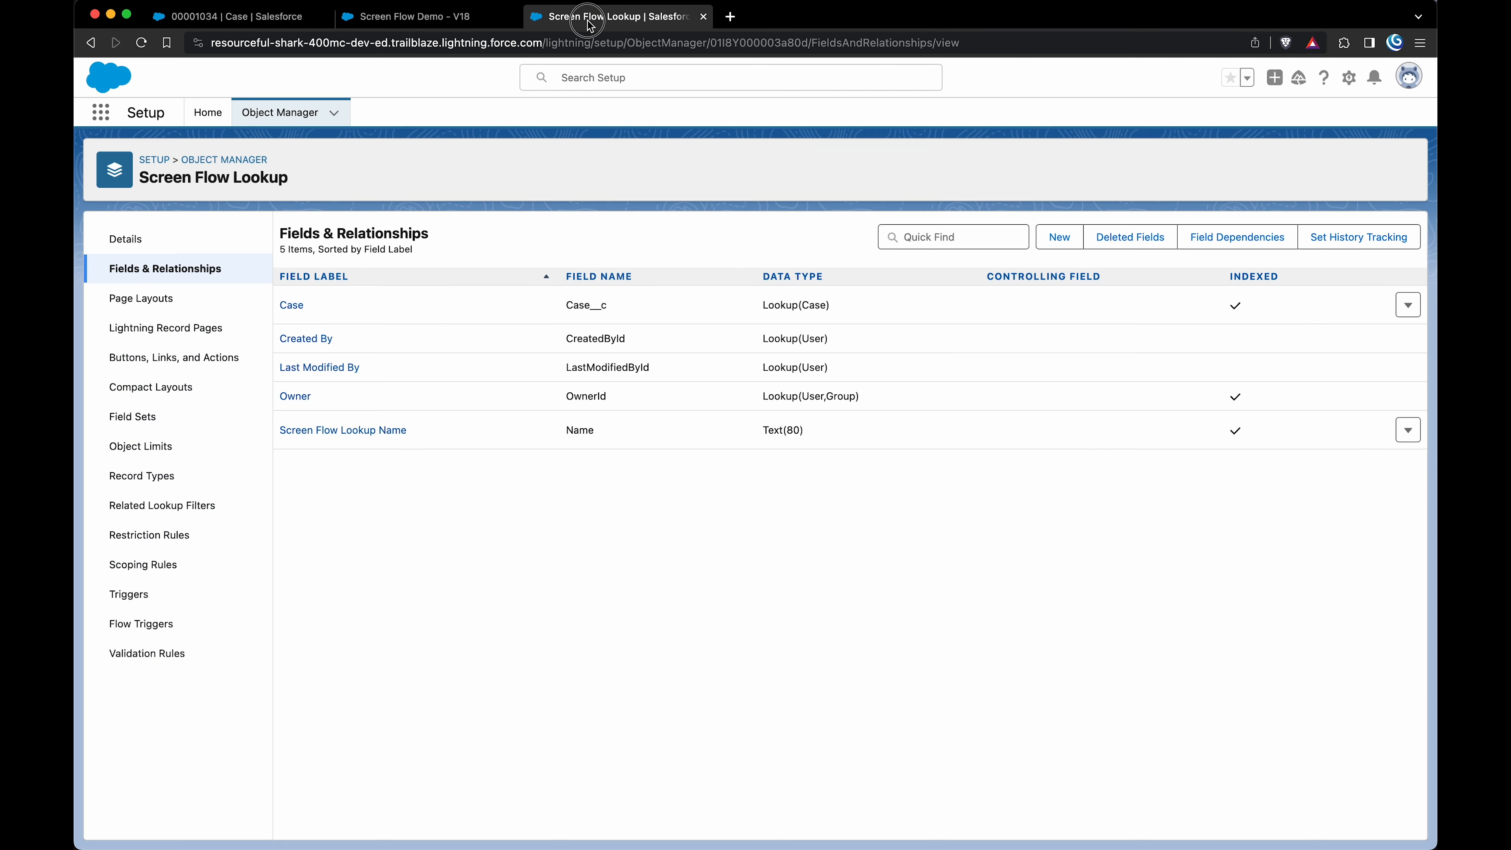
{"action": "double_click", "coordinate": [588, 305]}
{"action": "key", "text": "ctrl+c"}
{"action": "left_click", "coordinate": [443, 16]}
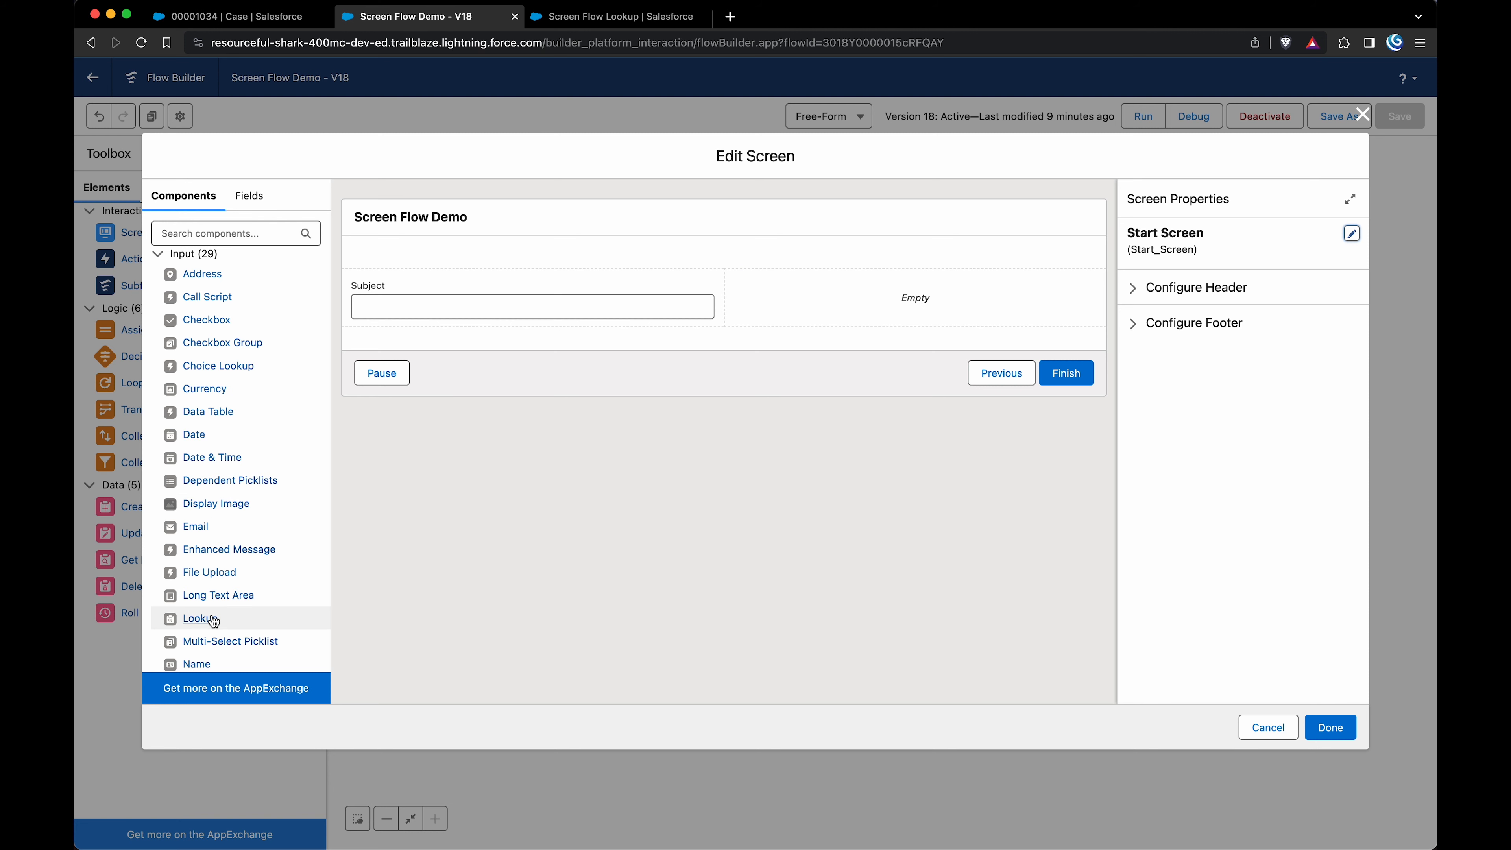
{"action": "left_click_drag", "start_coordinate": [202, 620], "coordinate": [530, 238]}
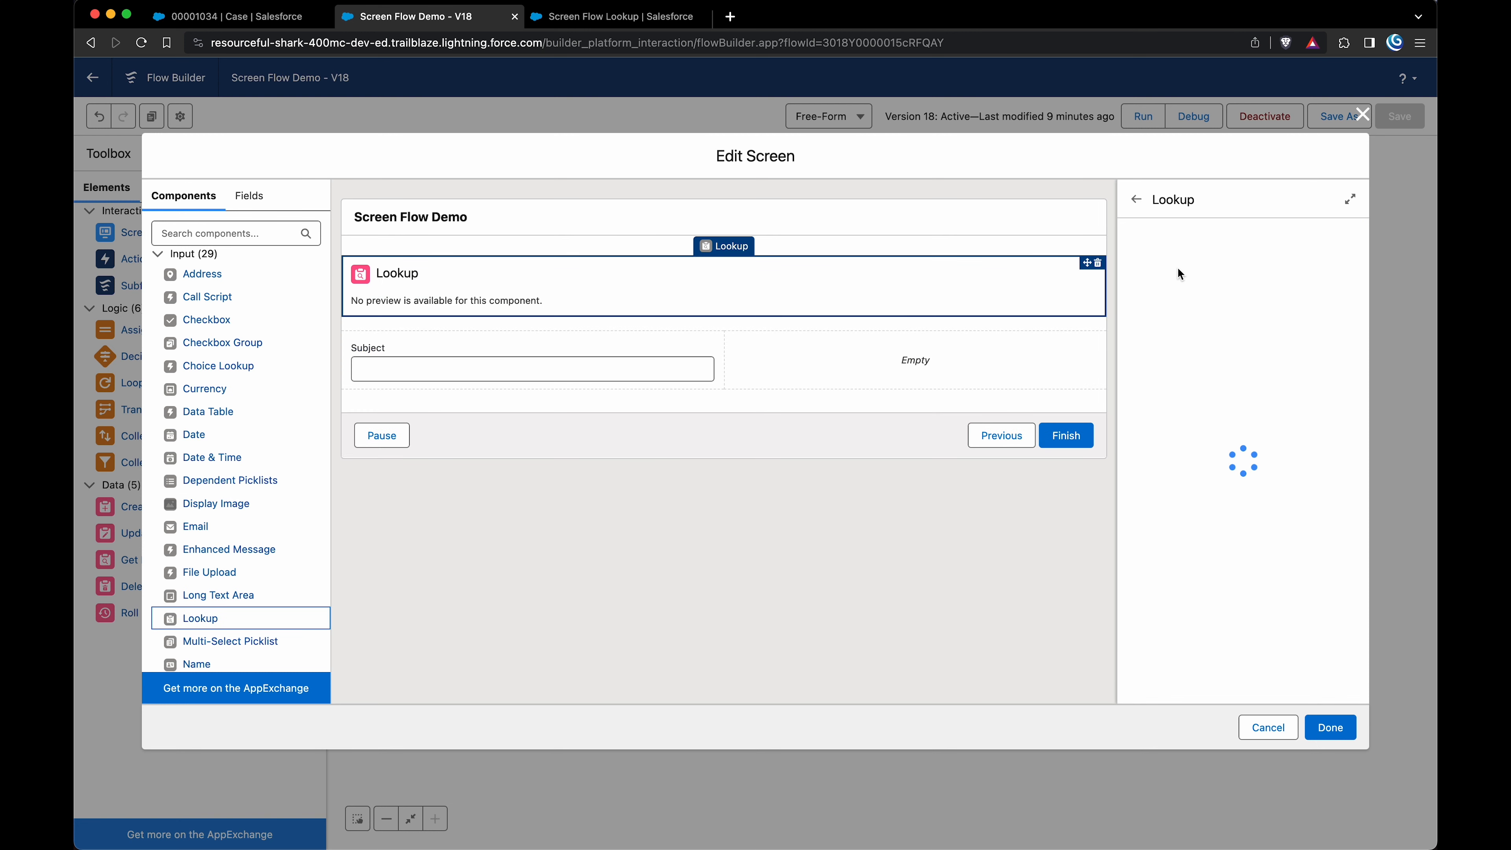
{"action": "left_click", "coordinate": [1180, 300]}
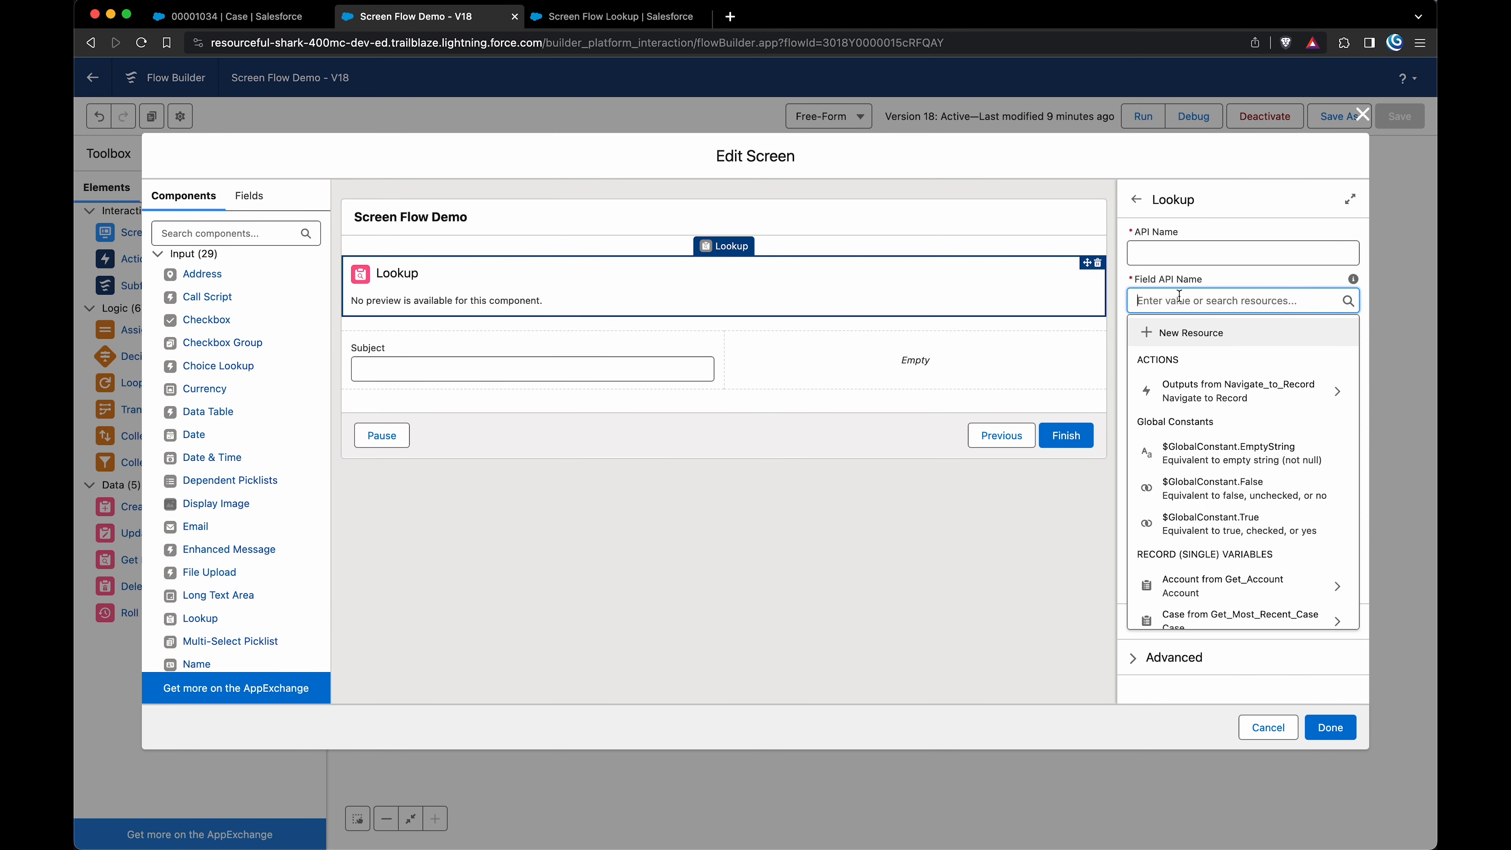
{"action": "key", "text": "ctrl+v"}
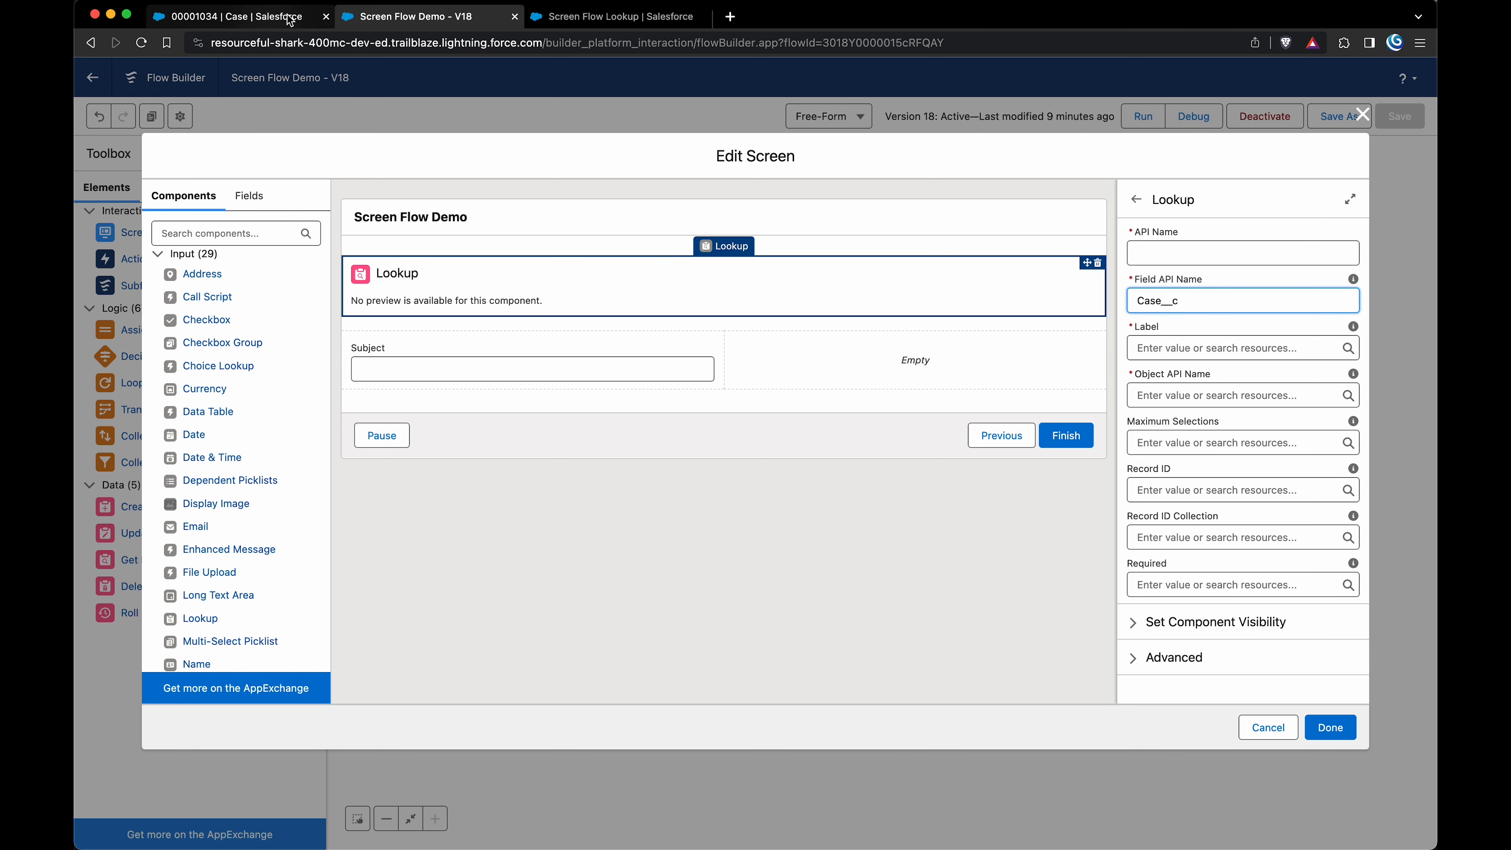
- Set the Lookup component's Object API Name to Screen_Flow_Lookup__c, copied from the custom object's details
{"action": "left_click", "coordinate": [649, 18]}
{"action": "left_click", "coordinate": [167, 245]}
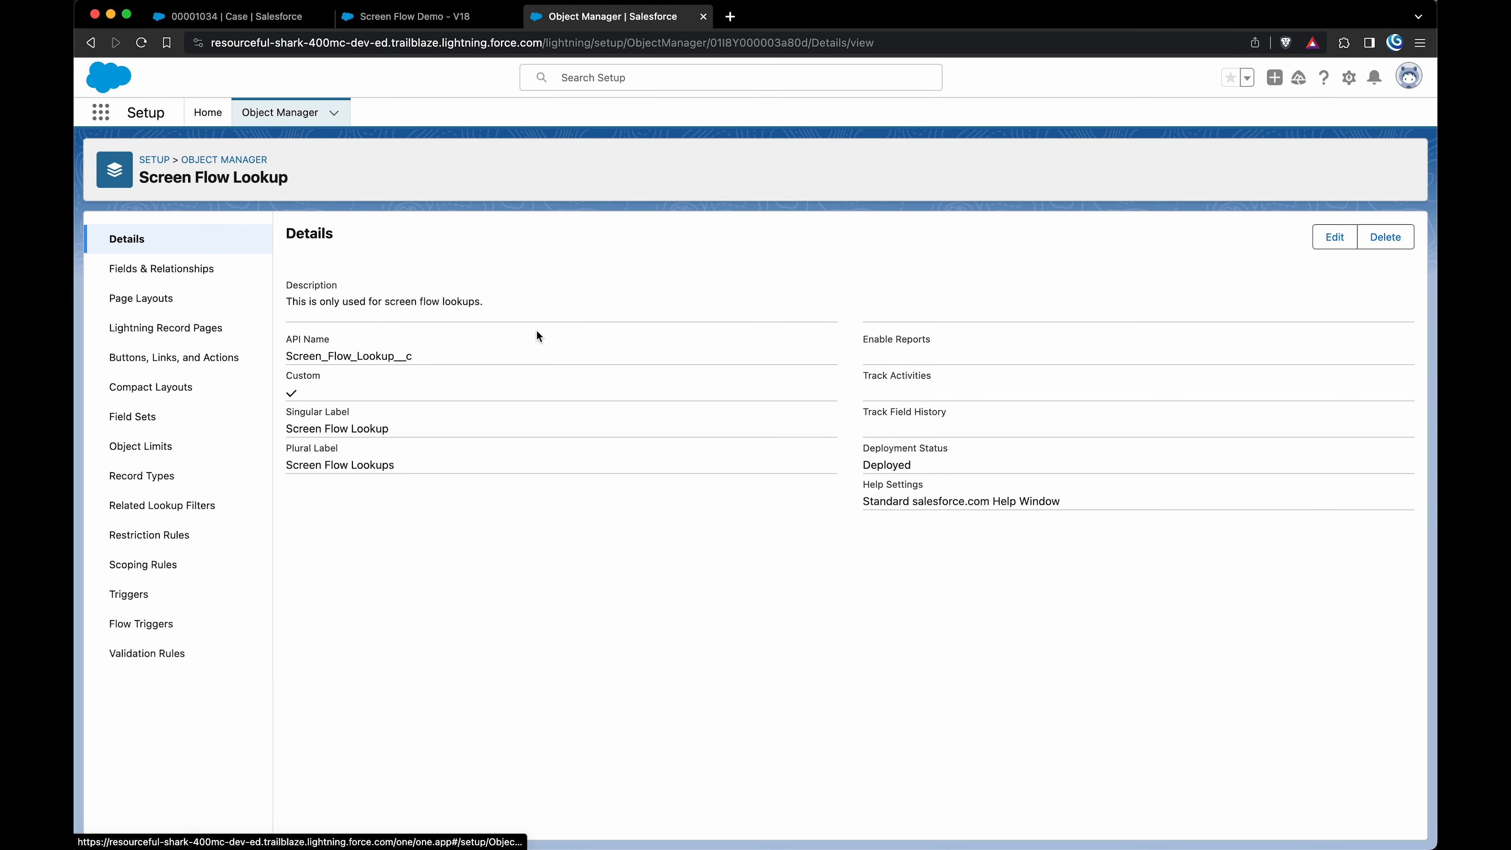
{"action": "double_click", "coordinate": [354, 357]}
{"action": "key", "text": "cmd+c"}
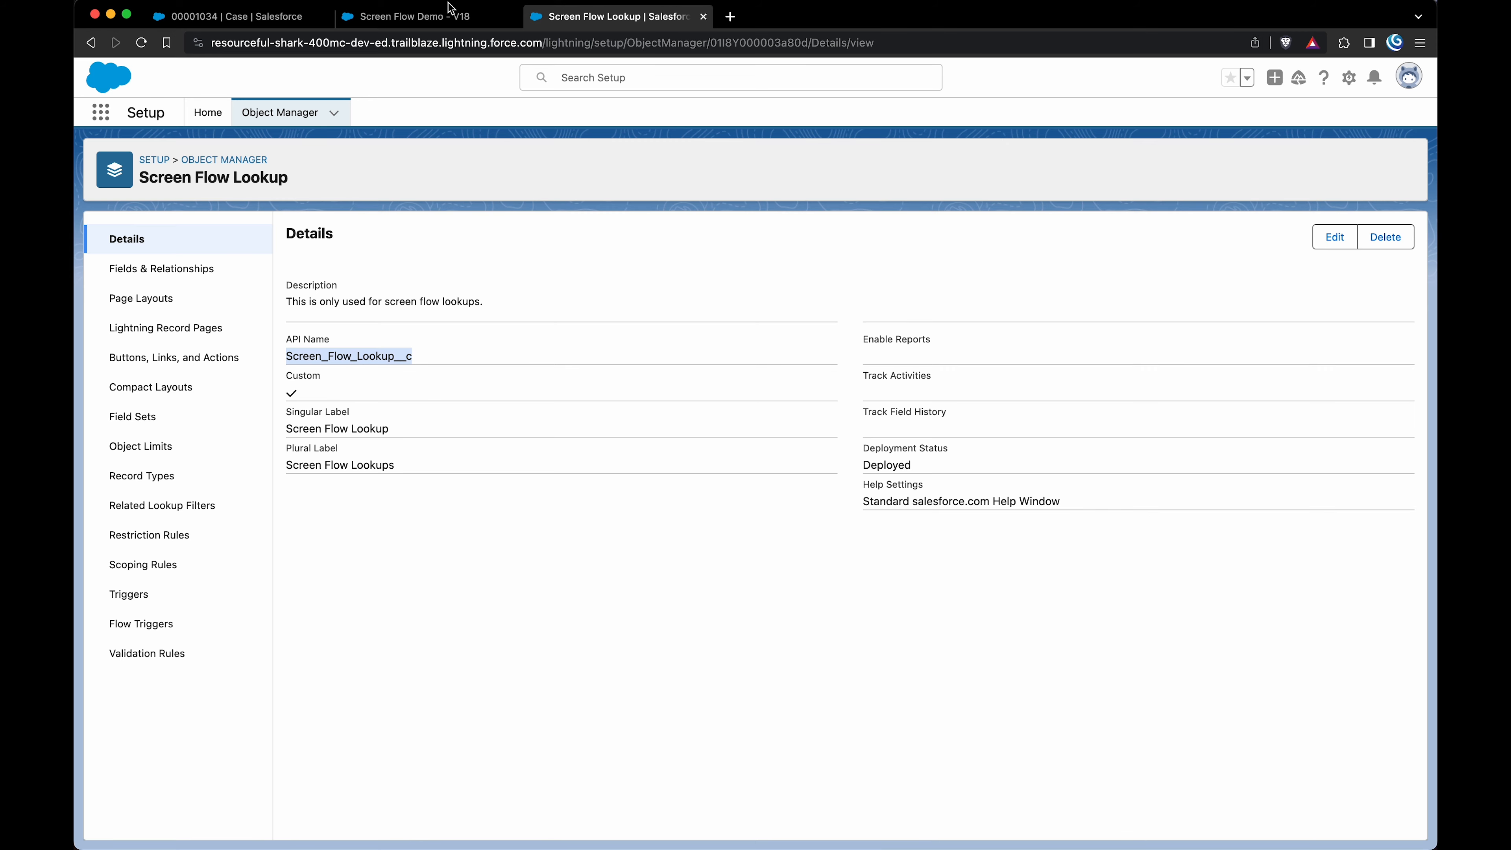
{"action": "left_click", "coordinate": [416, 17]}
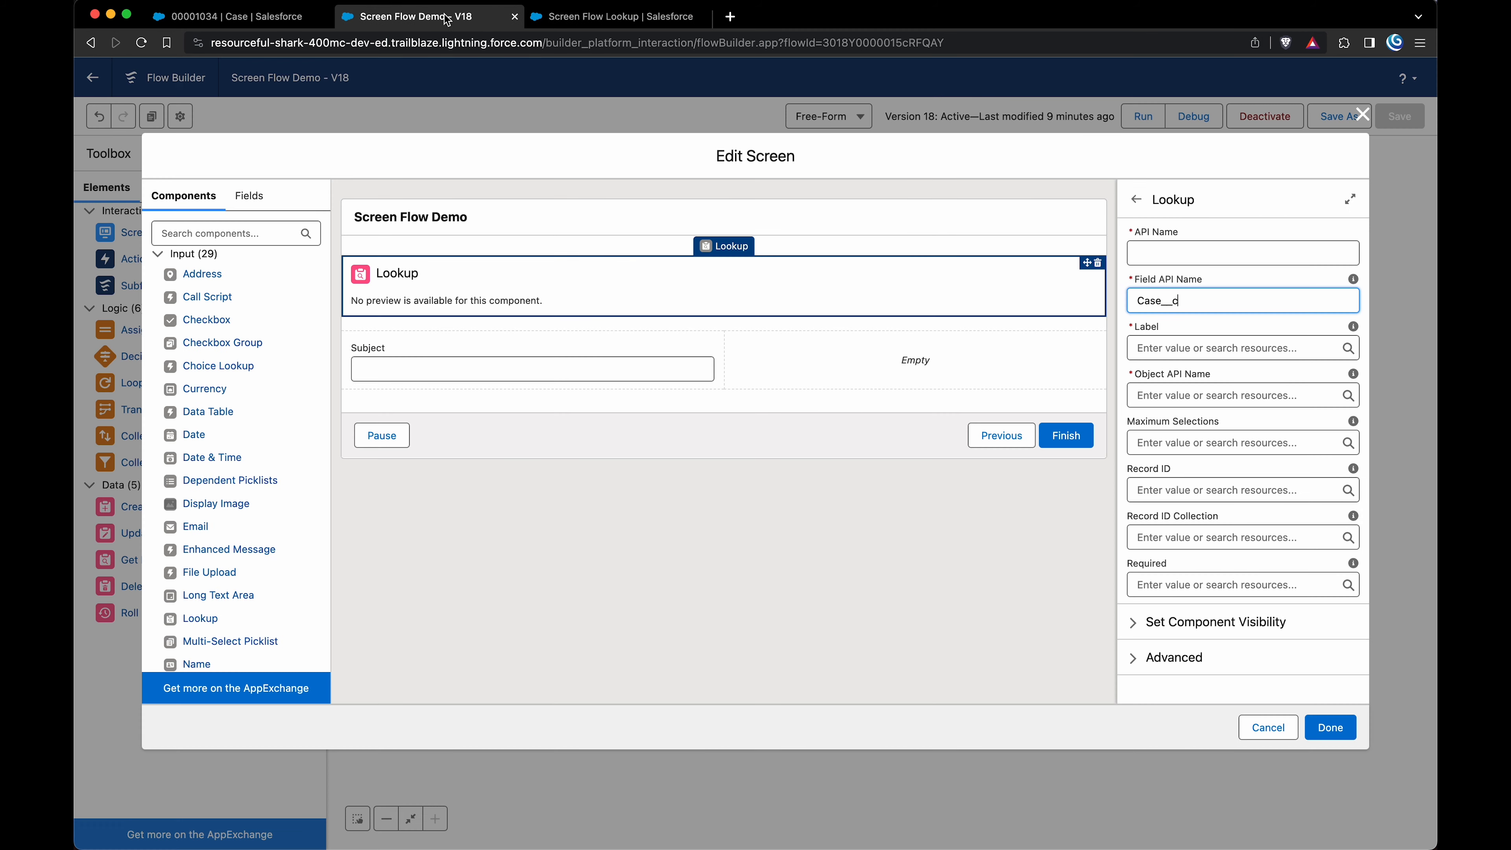
{"action": "left_click", "coordinate": [1174, 396]}
{"action": "key", "text": "cmd+v"}
- Give the Lookup component the API name lookup_case_known_issue and the label Case Search
{"action": "left_click", "coordinate": [1184, 253]}
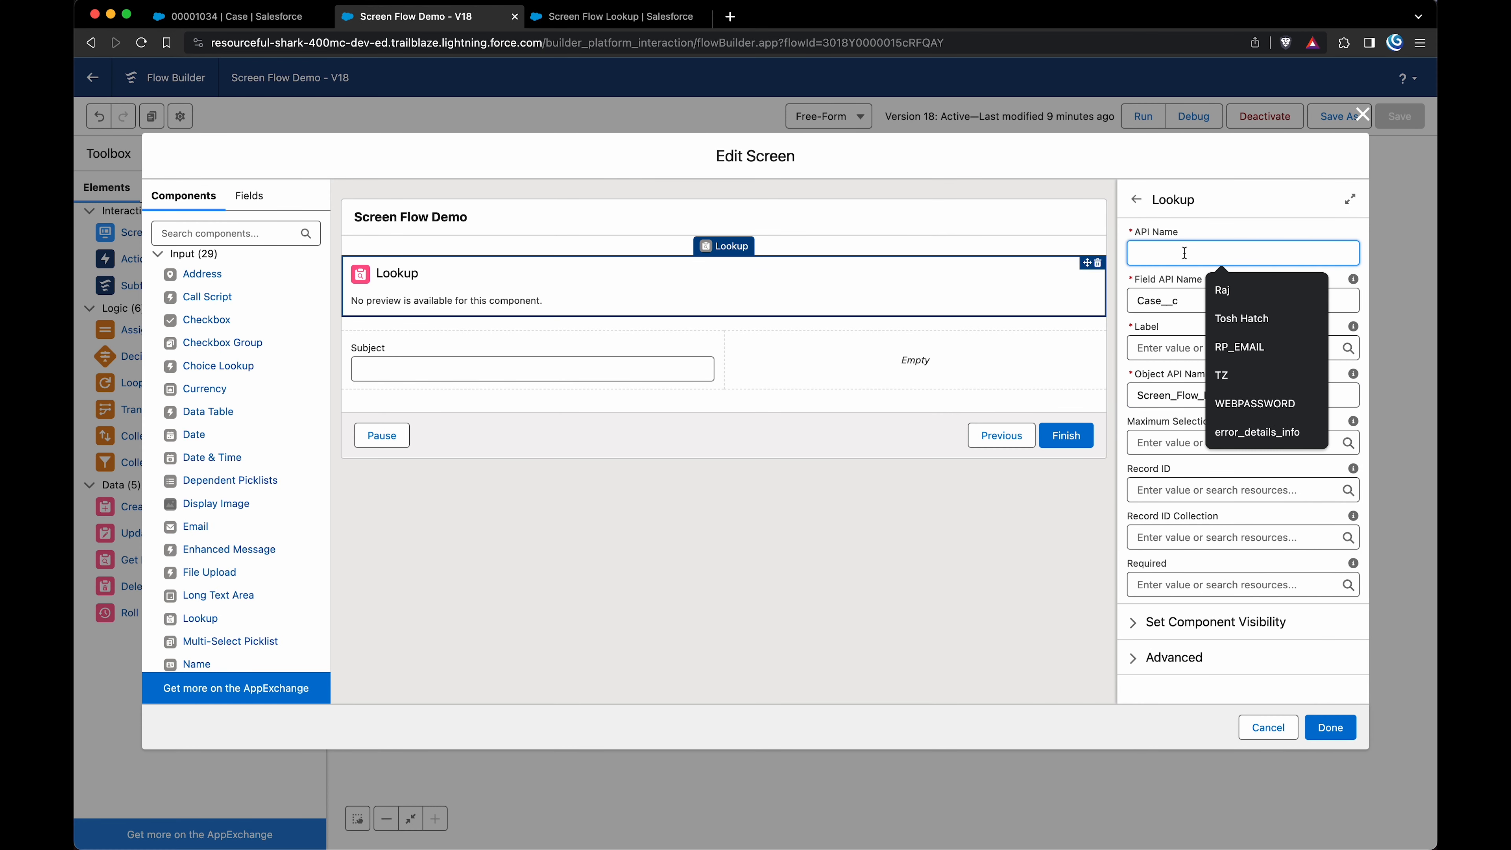
{"action": "type", "text": "case_known_issue"}
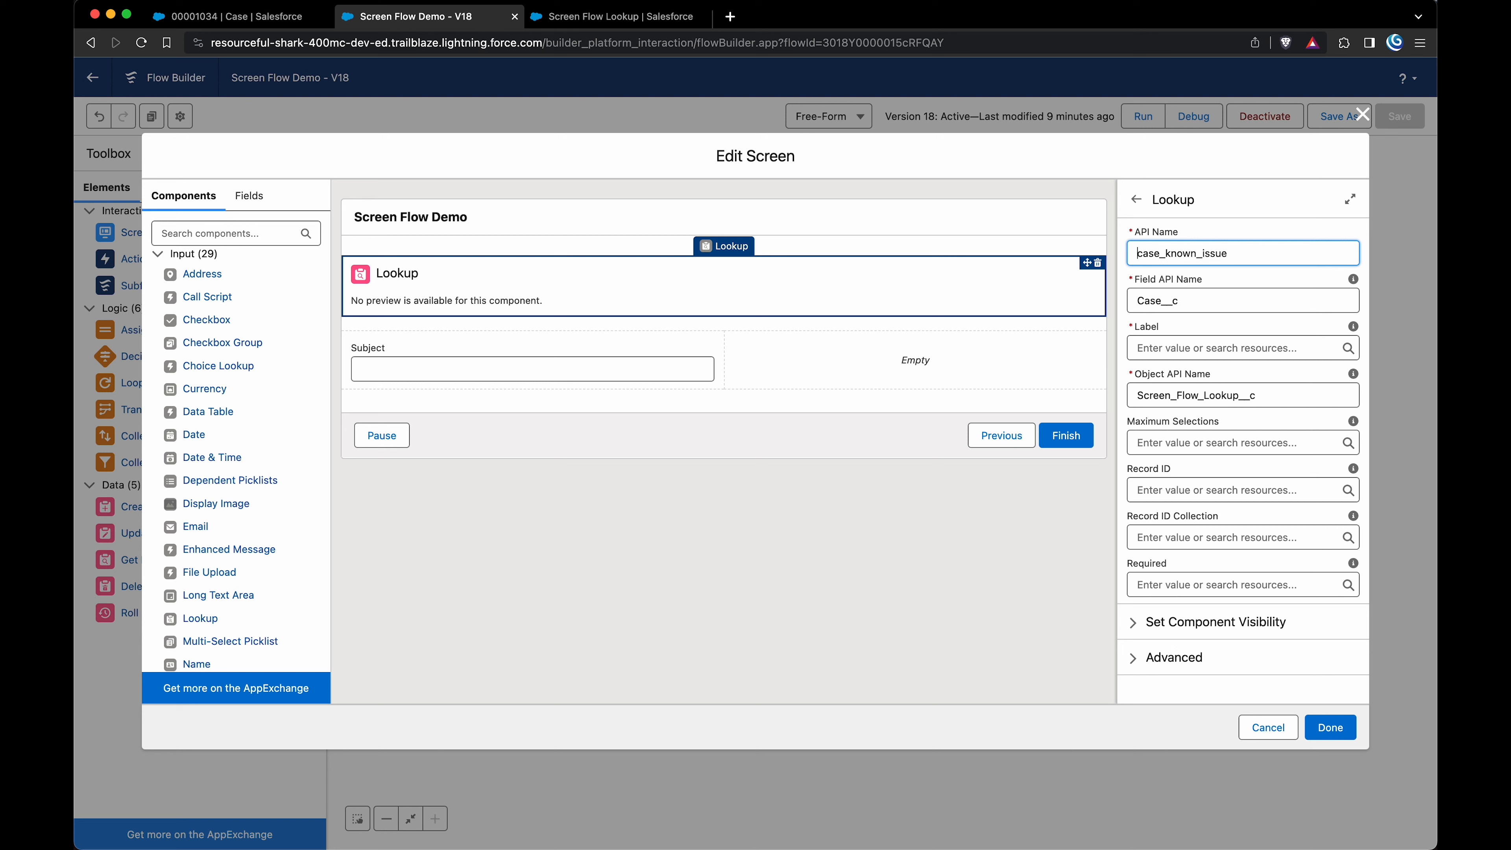
{"action": "type", "text": "lookup_"}
{"action": "left_click", "coordinate": [1194, 348]}
{"action": "type", "text": "Case L"}
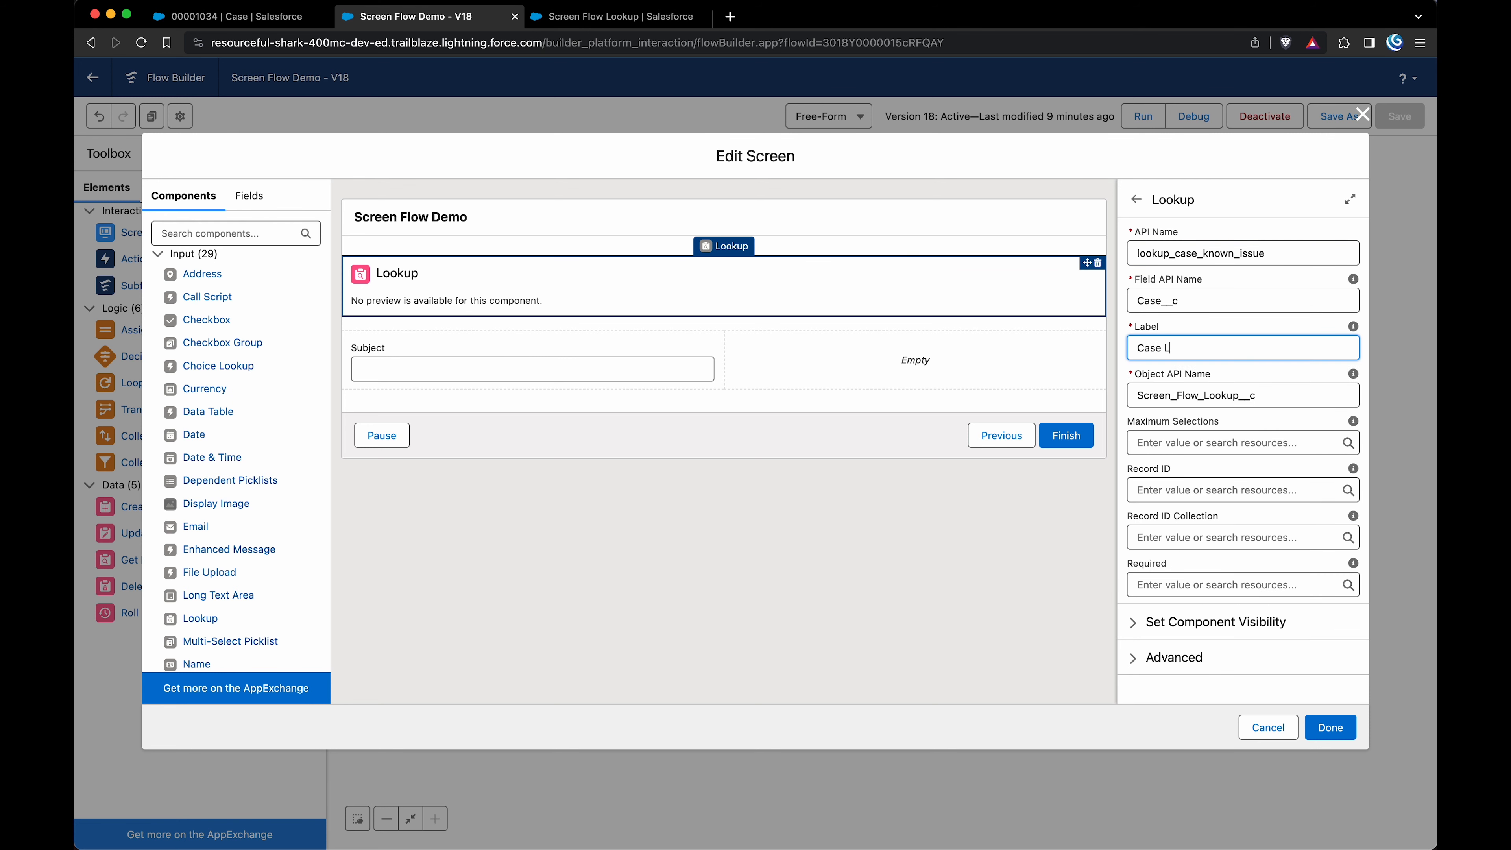
{"action": "key", "text": "BackSpace"}
{"action": "type", "text": "Search"}
{"action": "left_click", "coordinate": [1249, 328]}
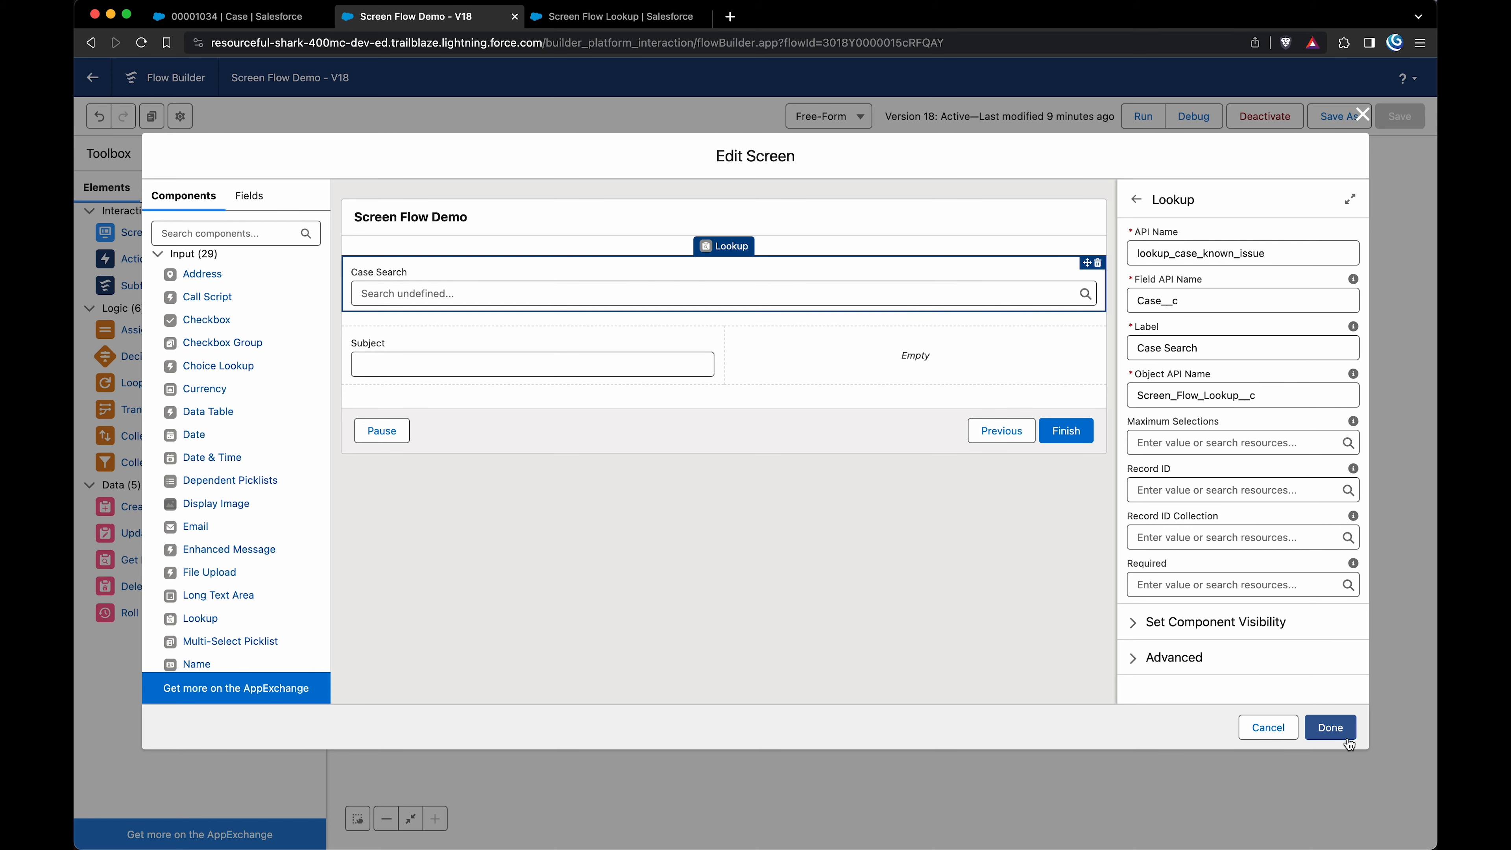
- Finish editing the Start Screen and save the flow as a new version
{"action": "left_click", "coordinate": [1330, 727]}
{"action": "left_click", "coordinate": [1339, 116]}
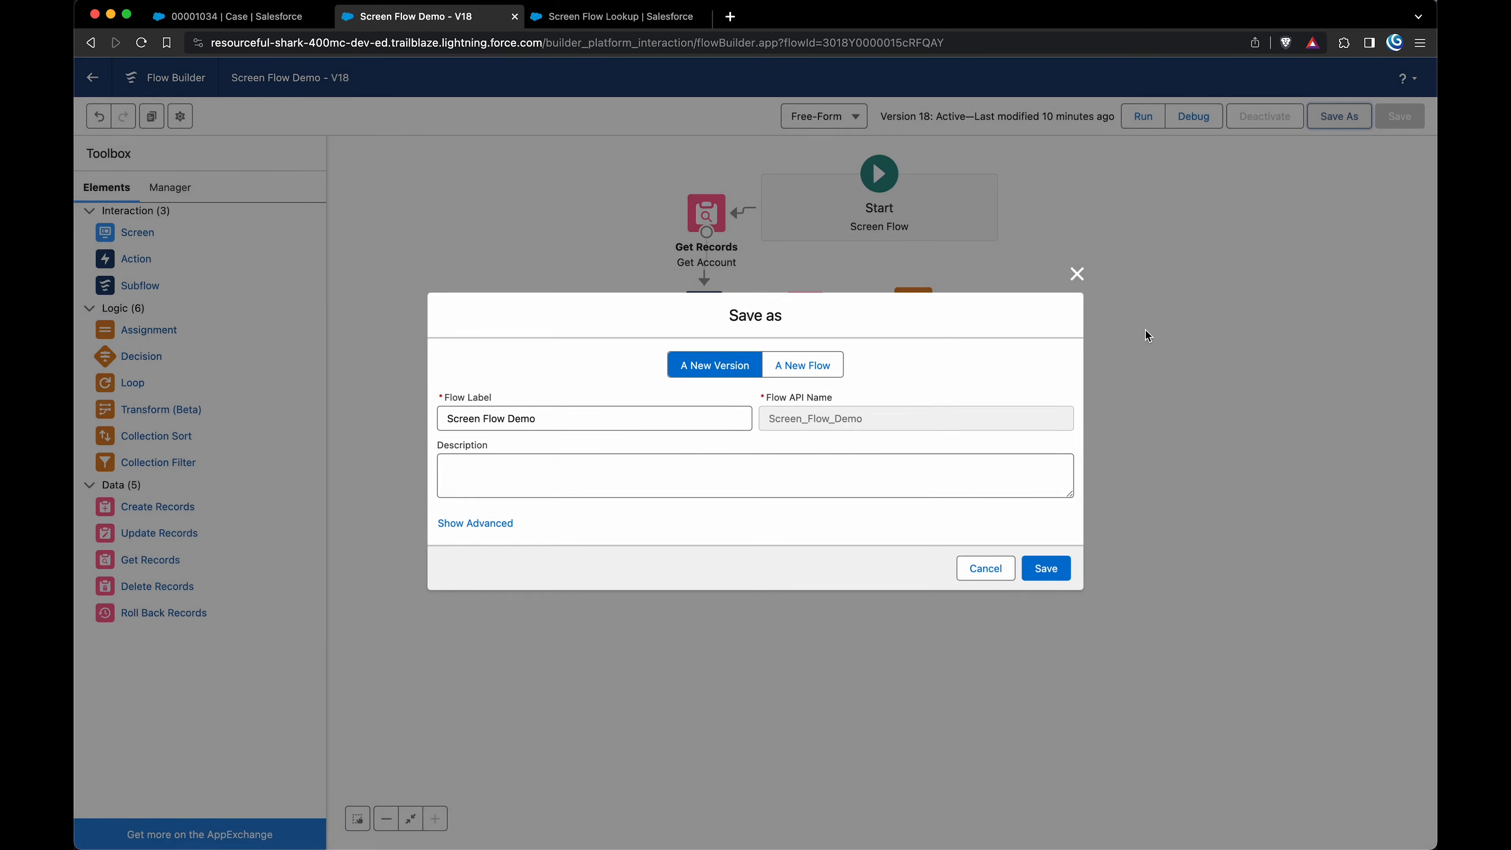
{"action": "left_click", "coordinate": [1059, 570]}
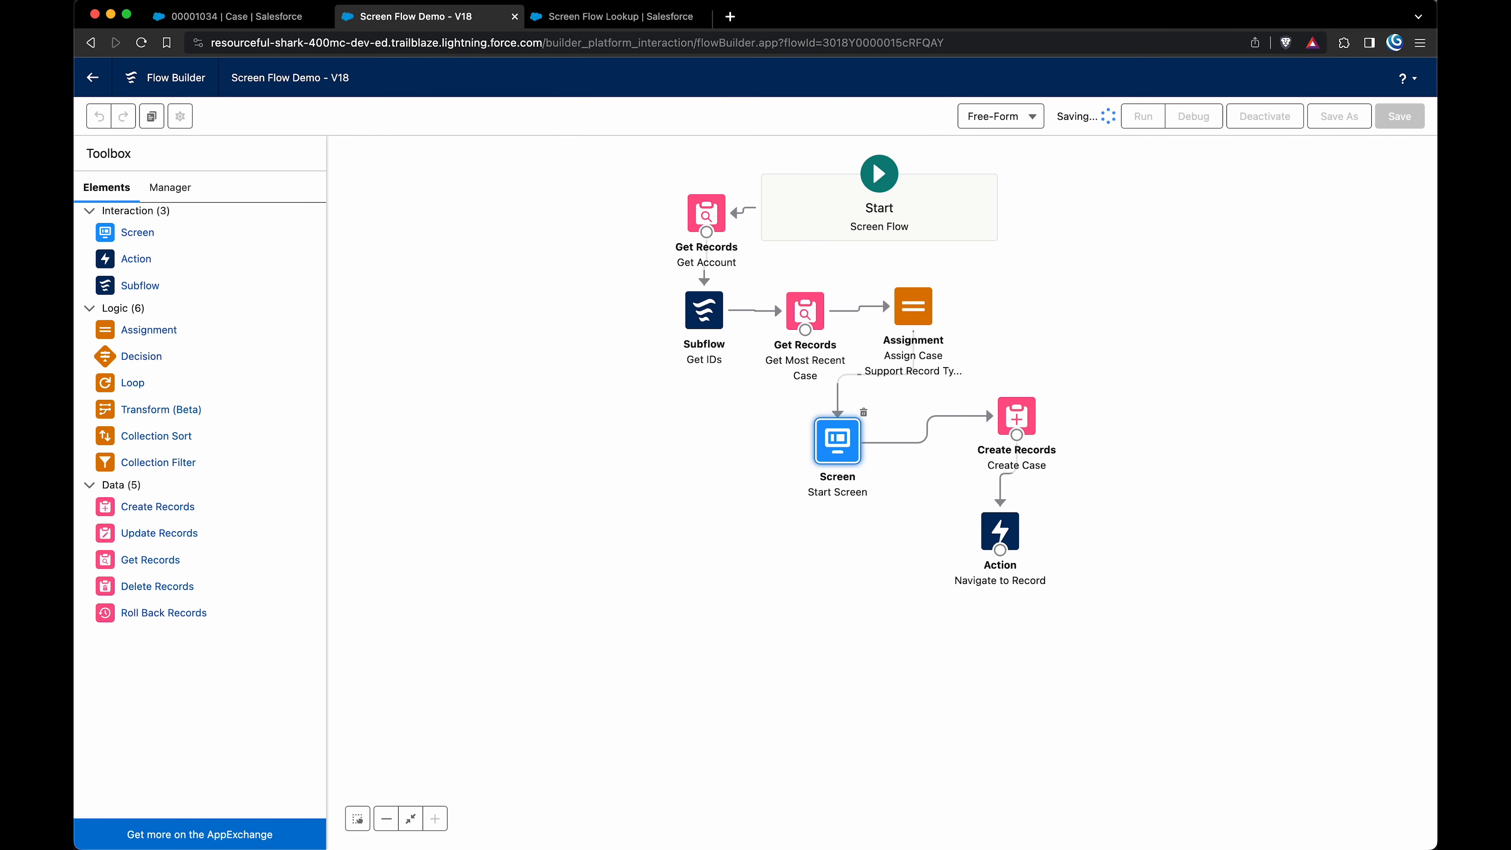
- Review the Test Case record's Type and other fields, close its edit form without saving, and check its case number
{"action": "left_click", "coordinate": [238, 17]}
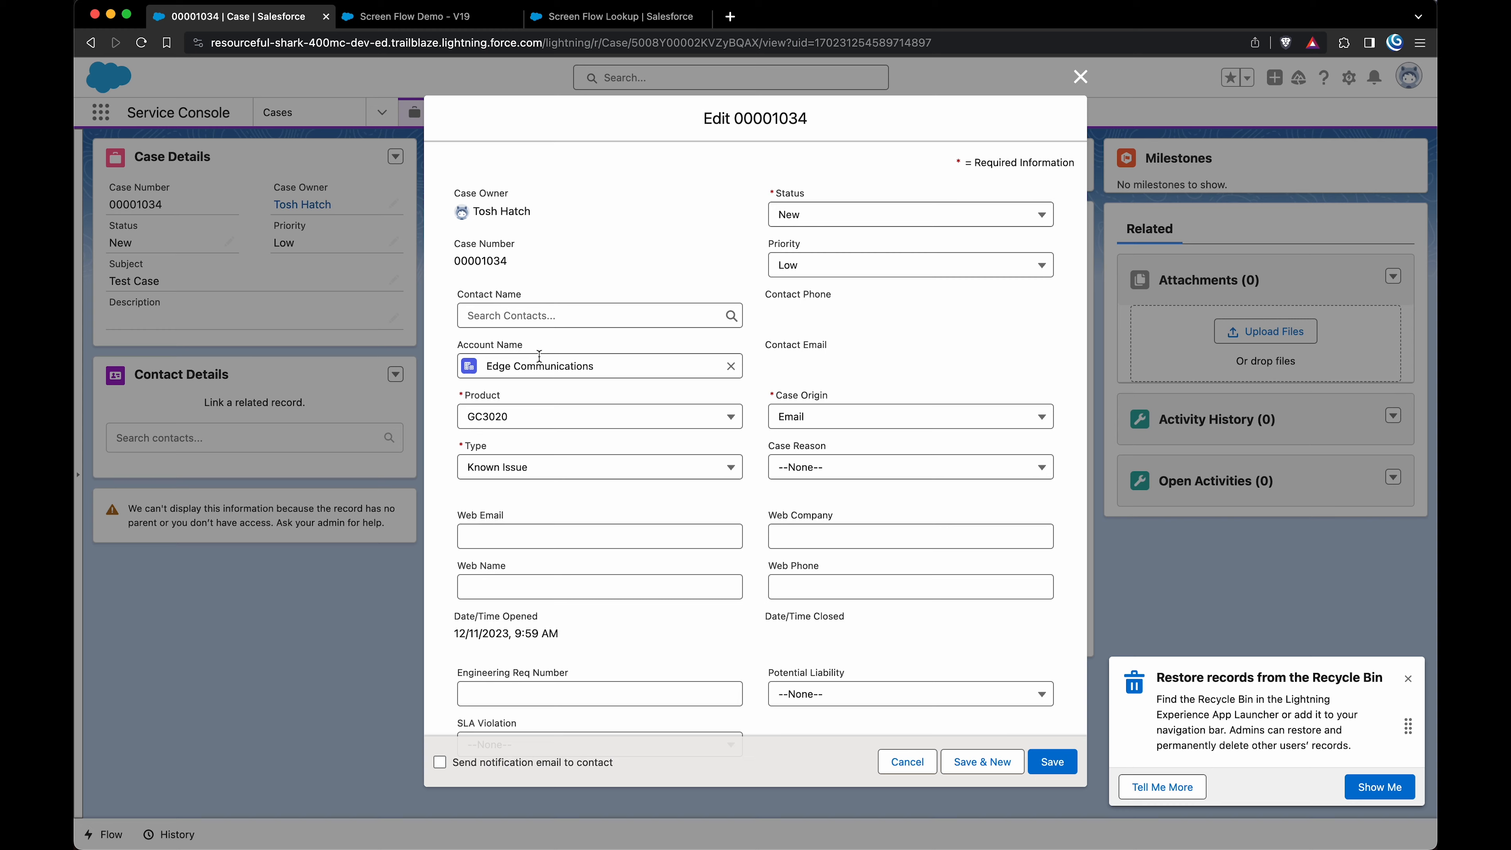
{"action": "scroll", "coordinate": [658, 565], "scroll_direction": "down", "scroll_amount": 5}
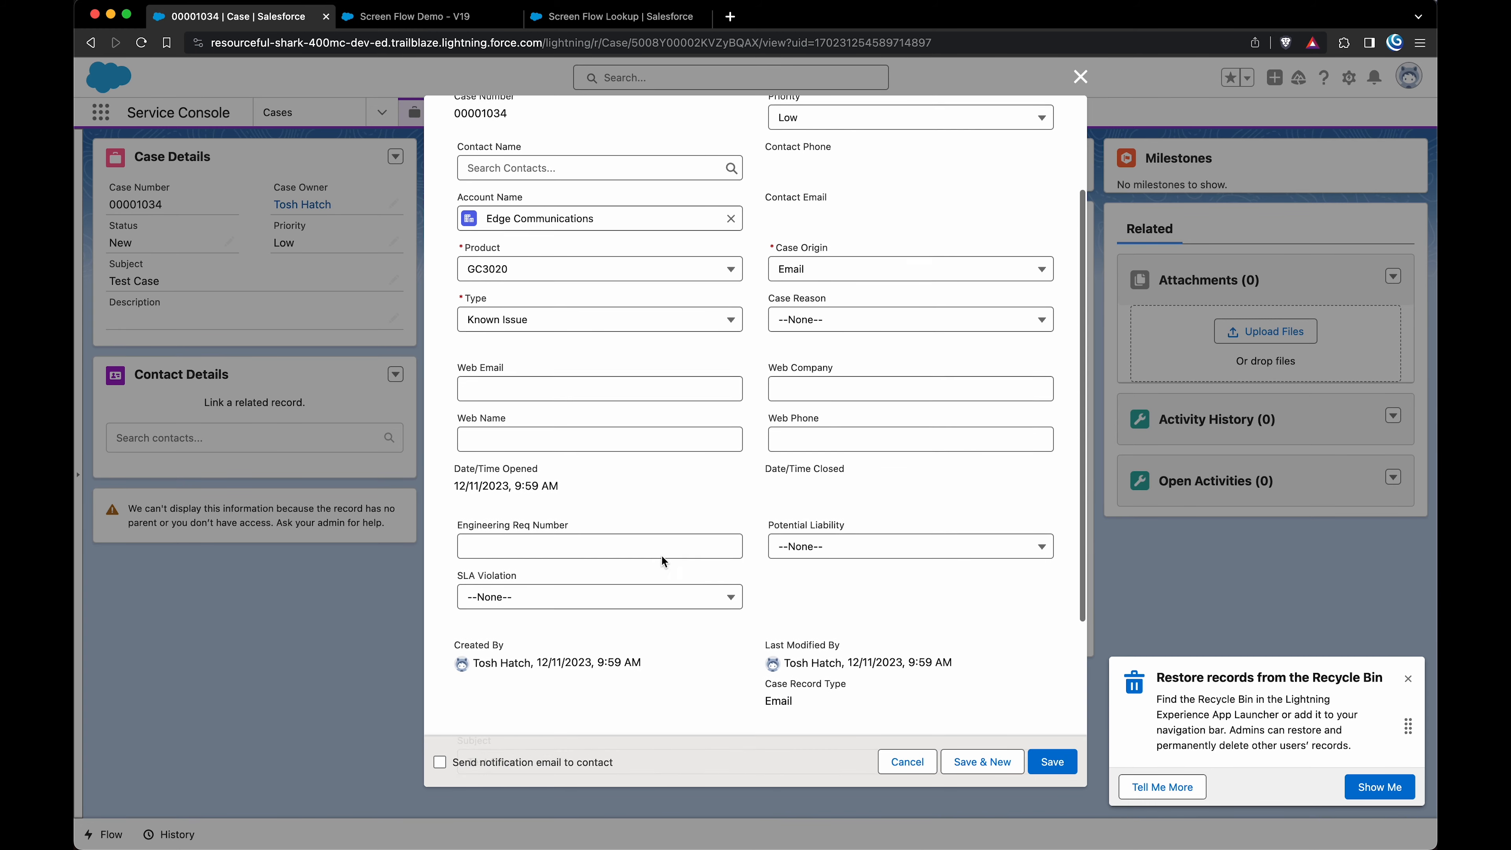
{"action": "left_click", "coordinate": [907, 762]}
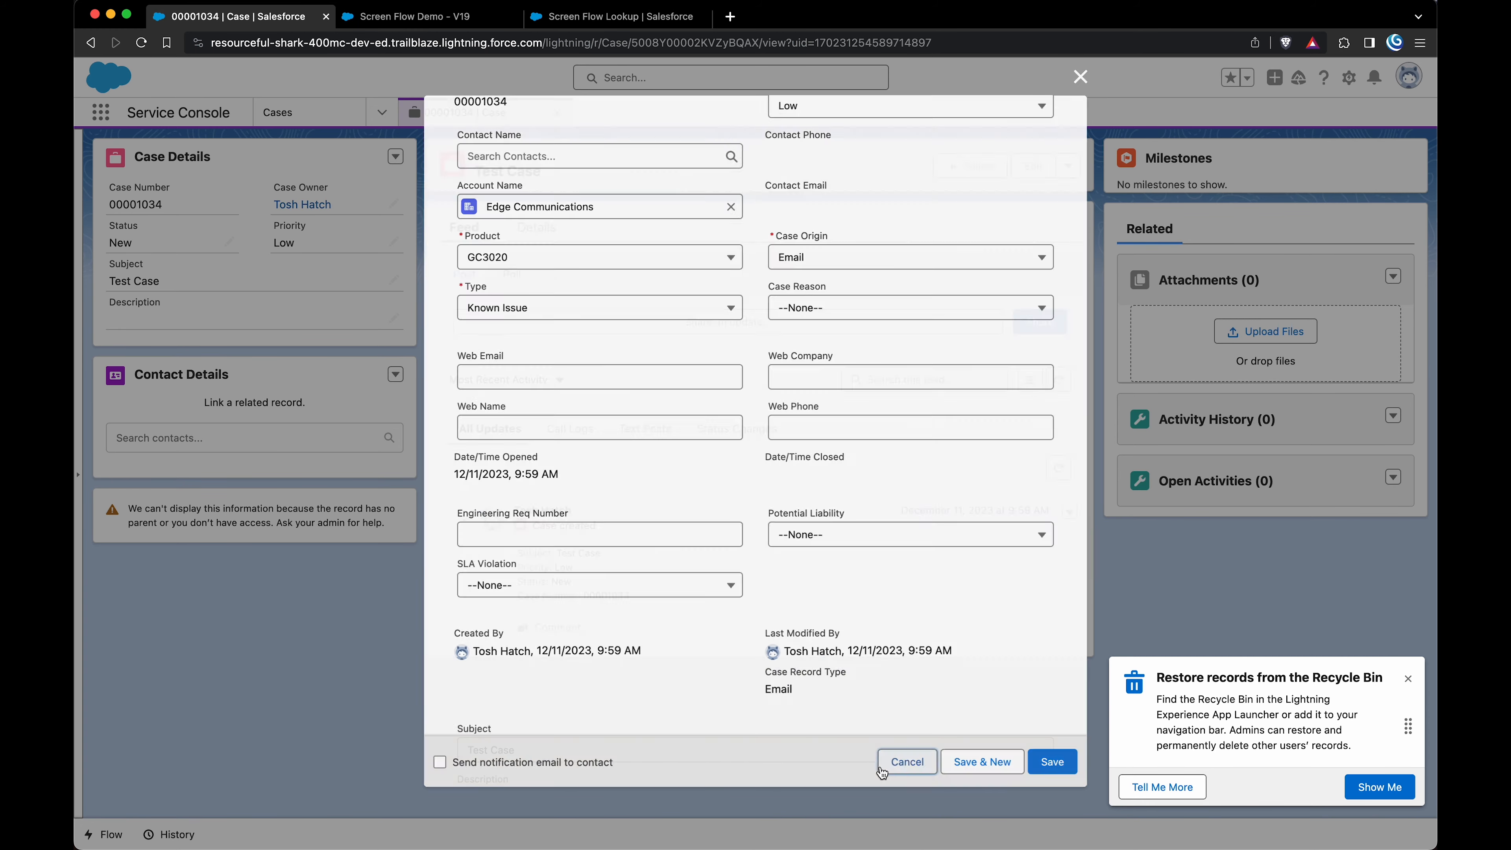
{"action": "double_click", "coordinate": [135, 204]}
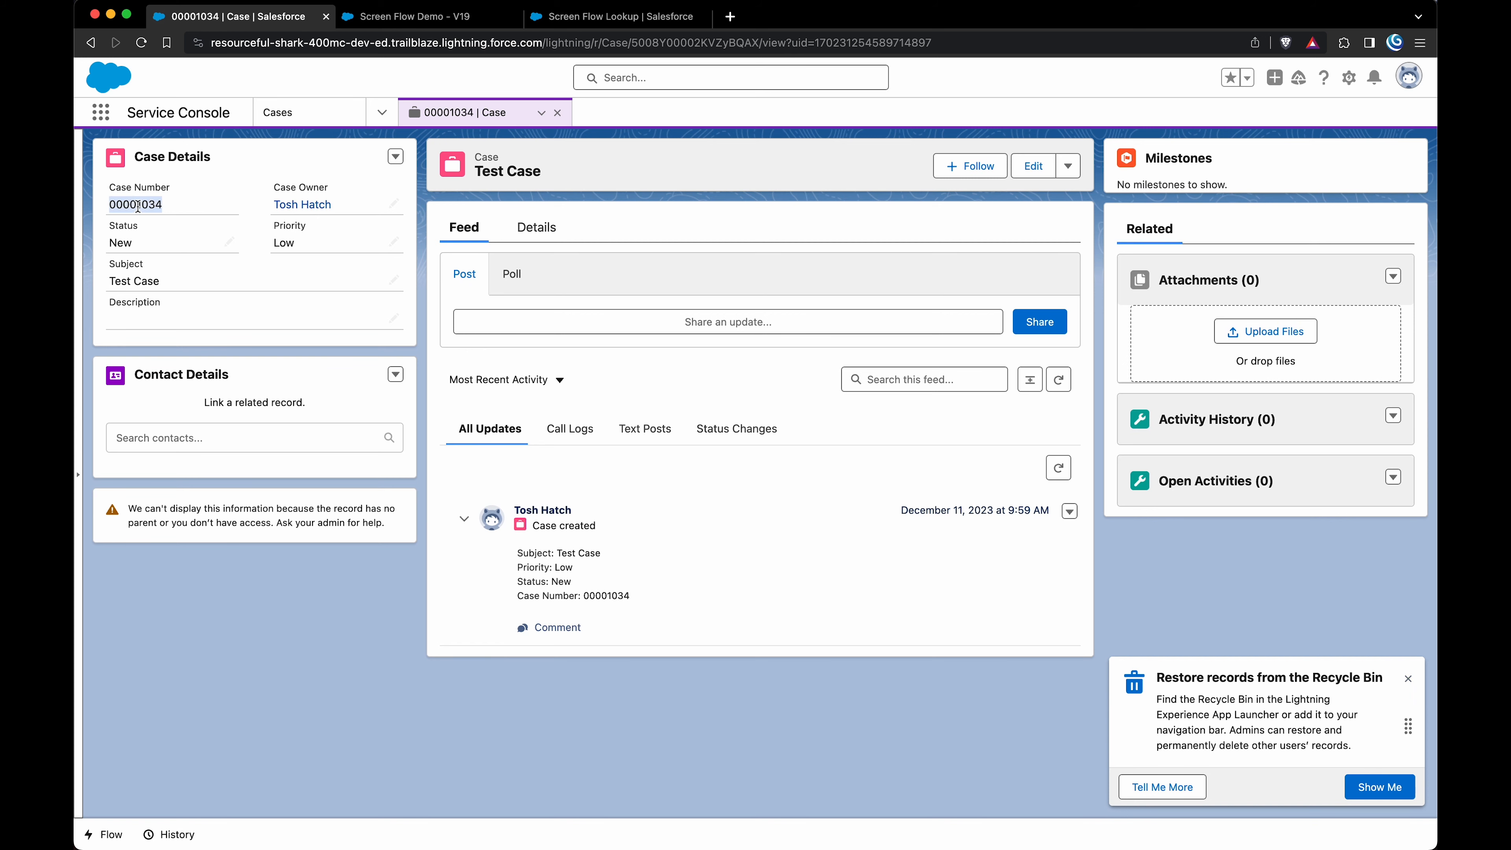
{"action": "left_click", "coordinate": [589, 17]}
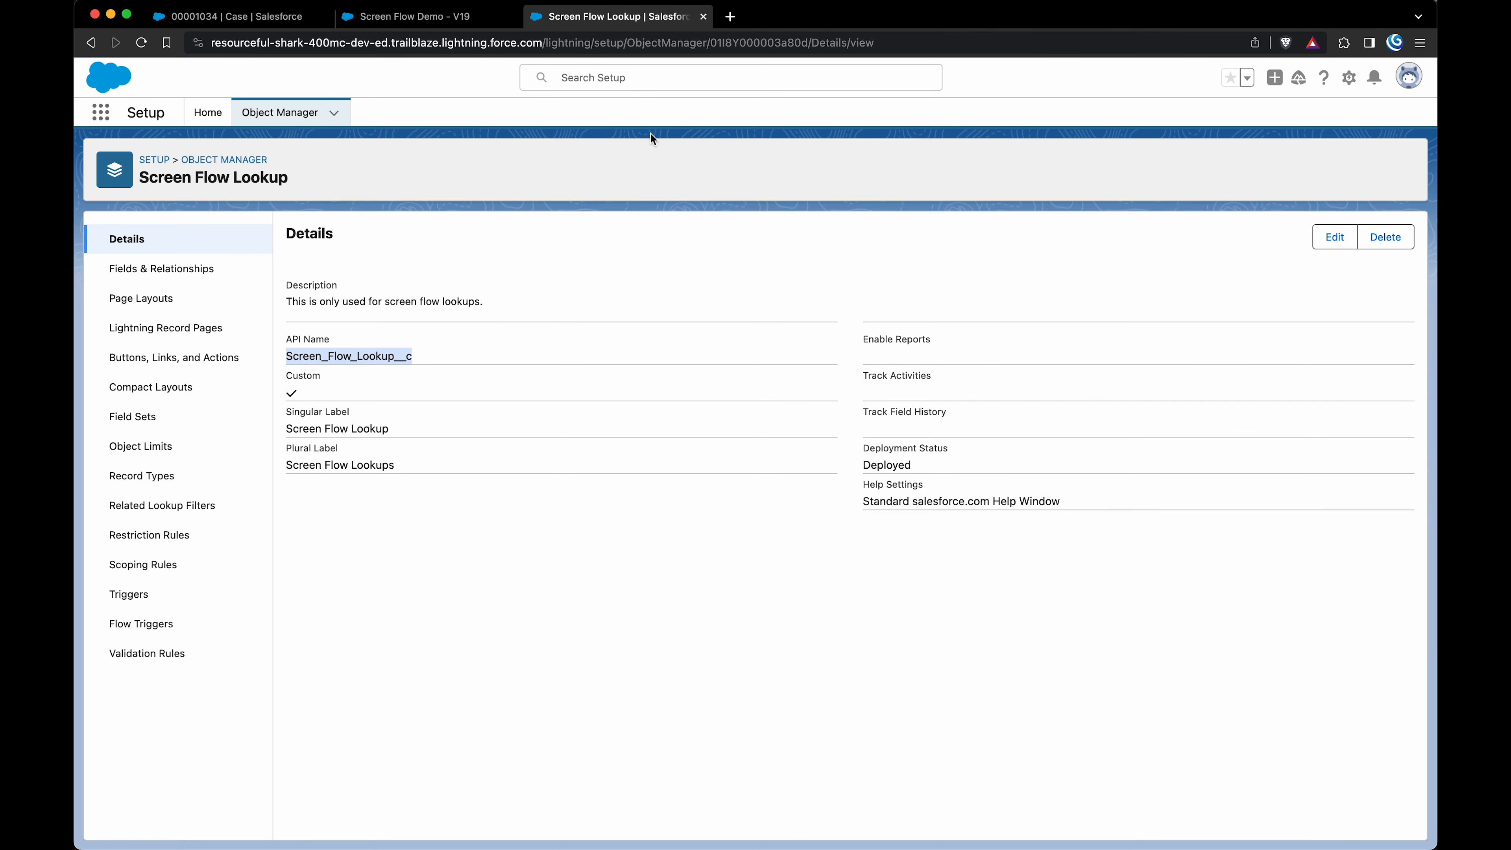
- Return to the Screen Flow Demo flow, dismiss the issues notice, and activate the new version
{"action": "left_click", "coordinate": [479, 19]}
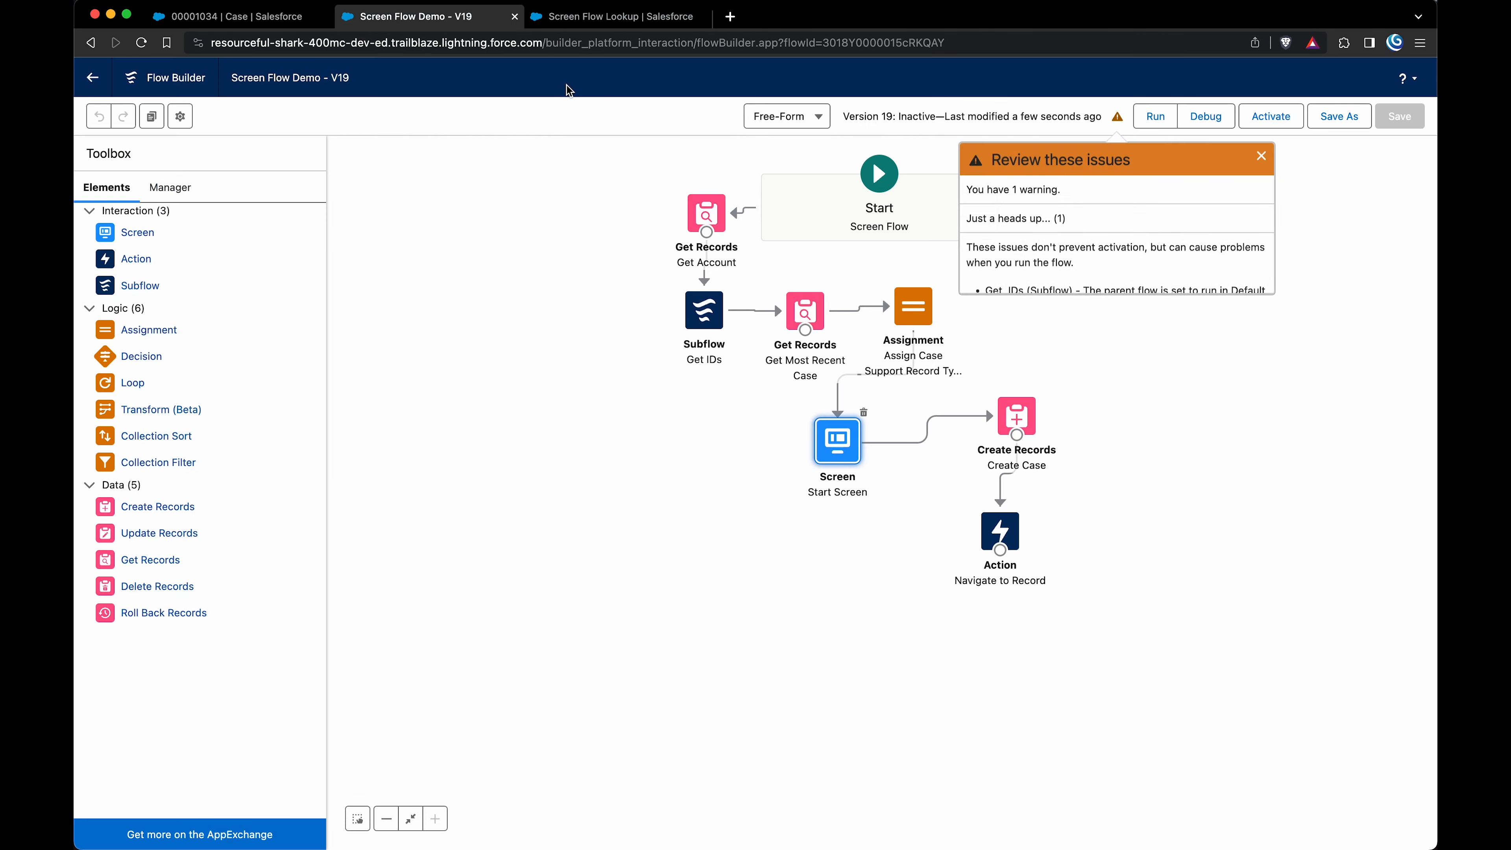
{"action": "left_click", "coordinate": [1262, 156]}
{"action": "left_click", "coordinate": [1271, 116]}
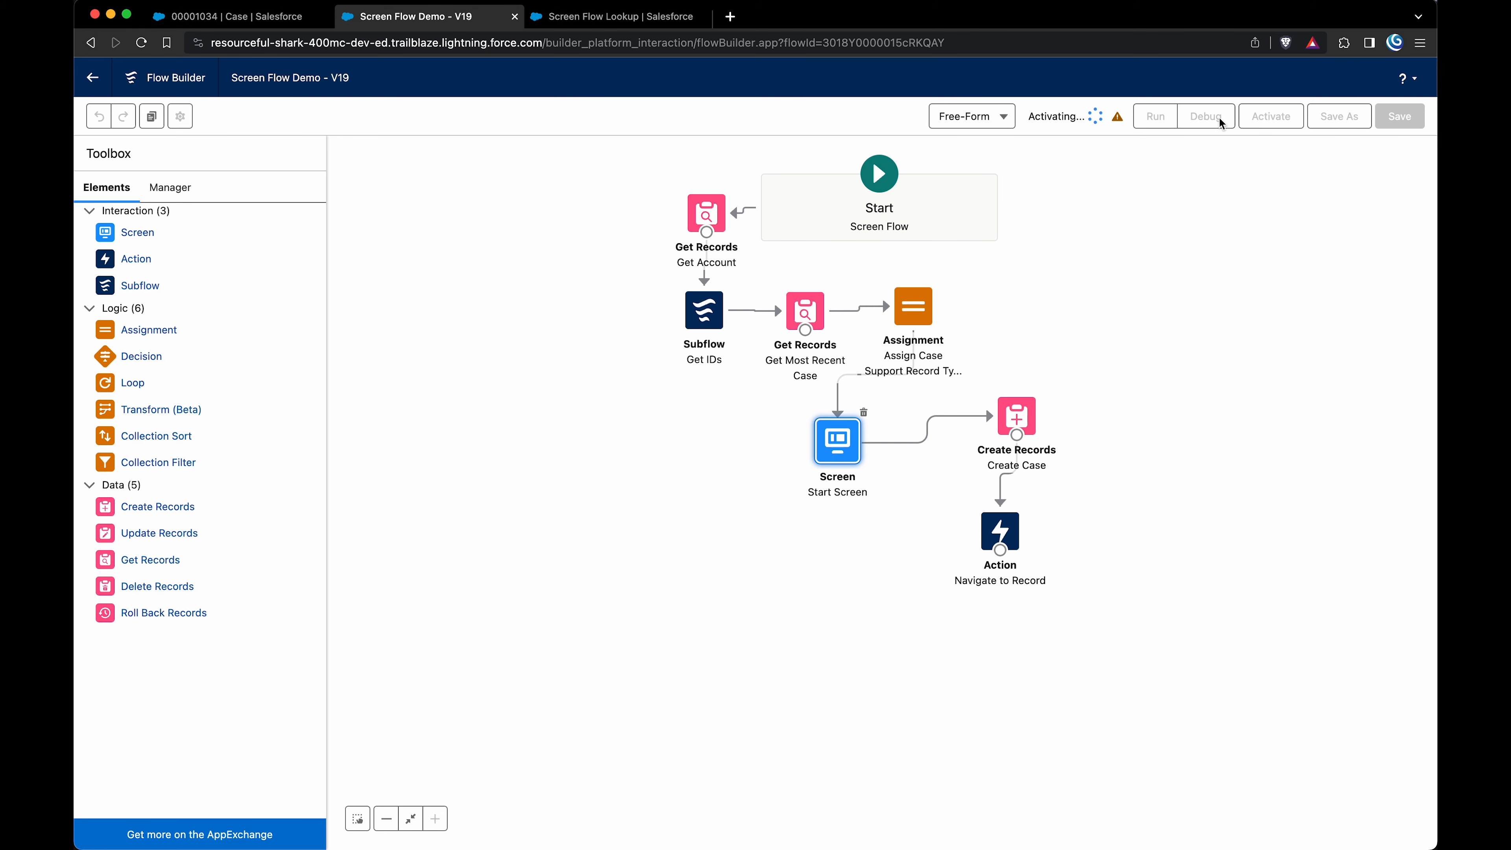
- Debug the flow with the default options and run it to show the Case Search screen
{"action": "left_click", "coordinate": [1216, 118]}
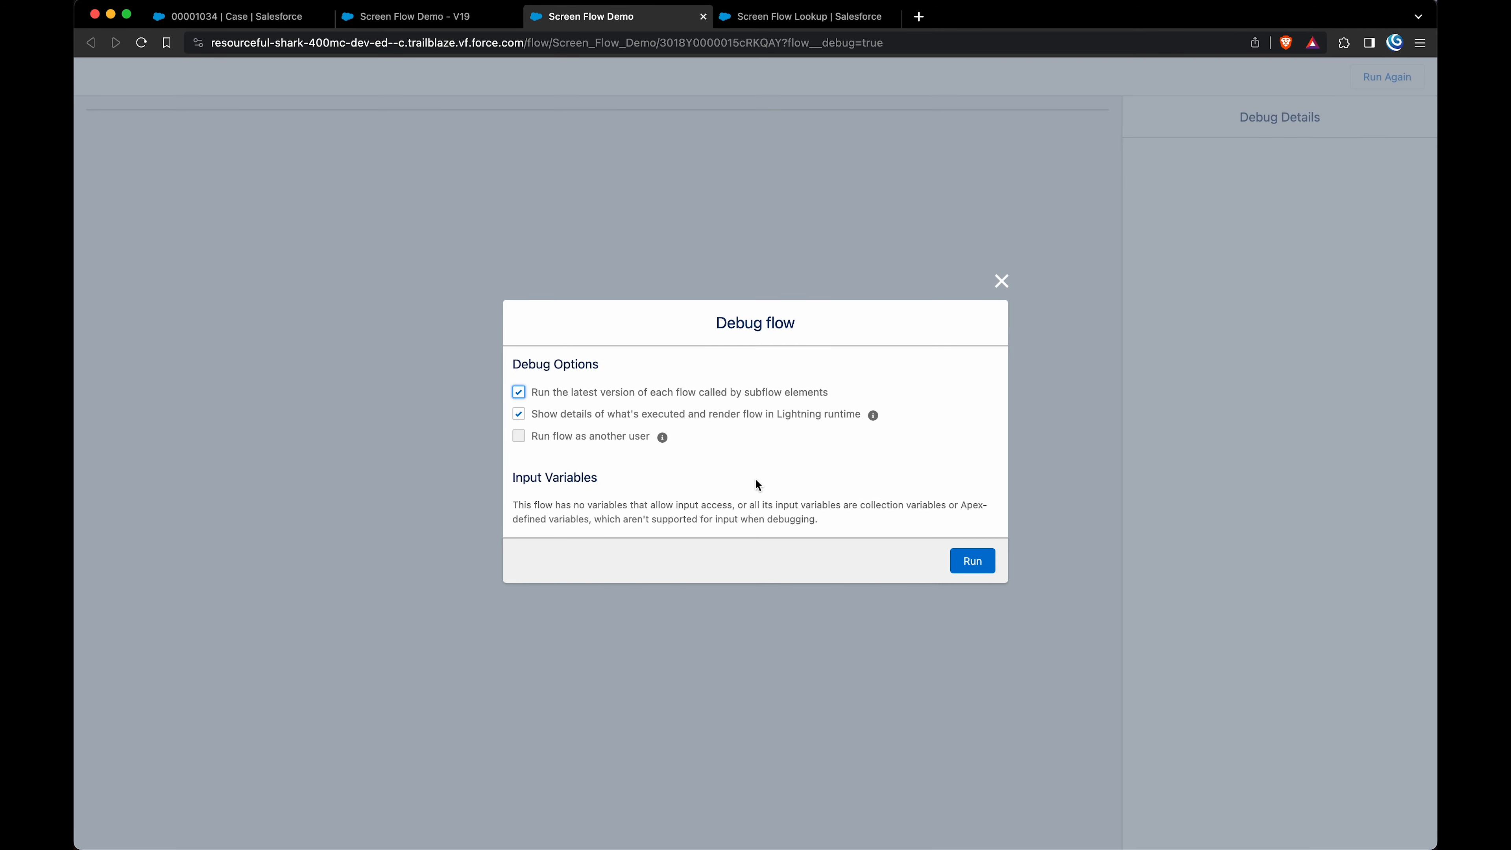
{"action": "left_click", "coordinate": [994, 554]}
{"action": "left_click", "coordinate": [984, 567]}
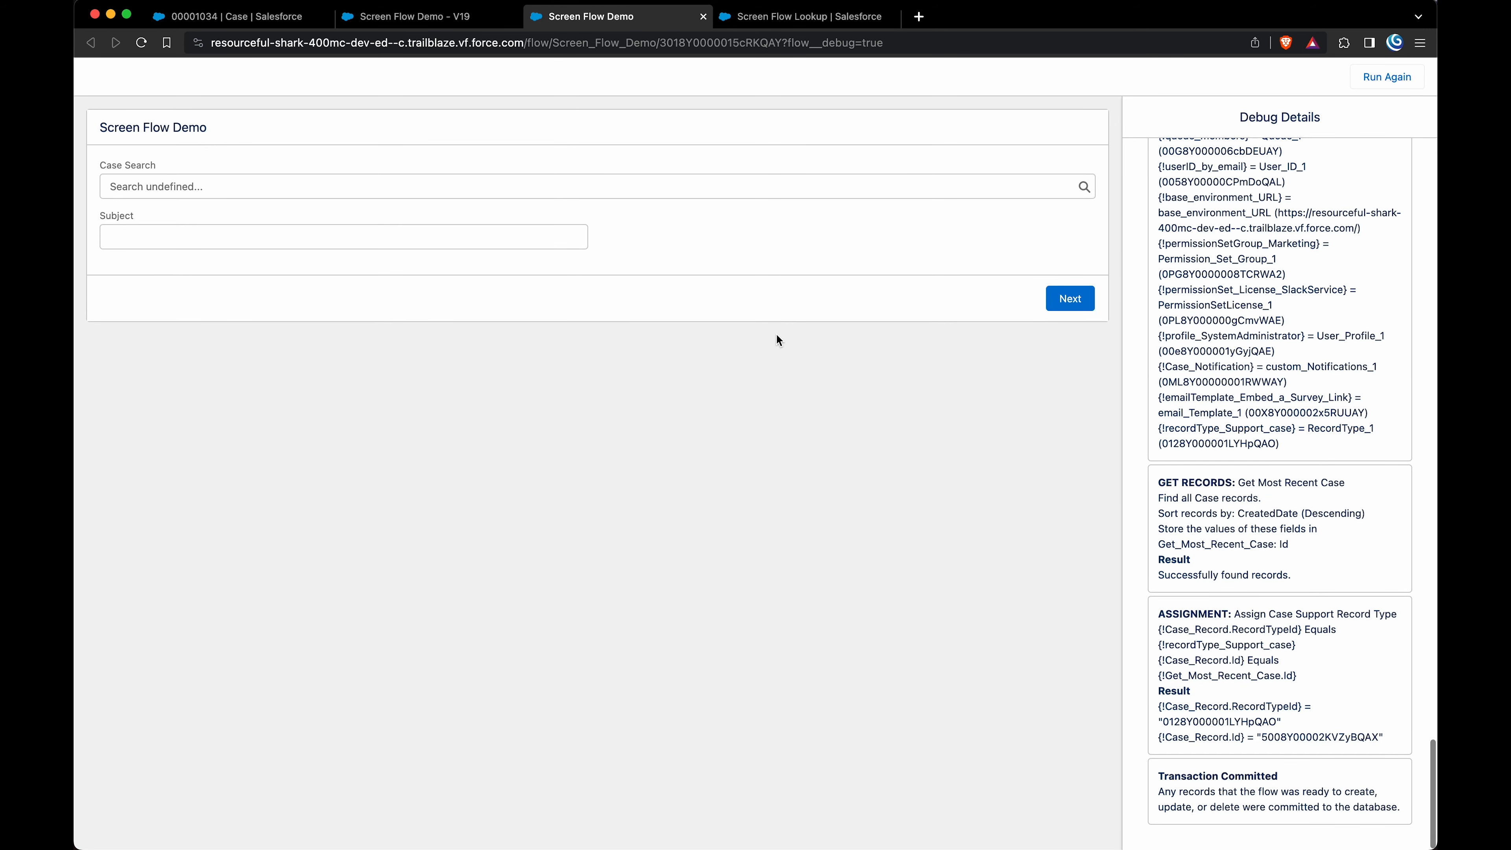
- Check the records offered by the Case Search lookup and select case 00001034, Test Case
{"action": "left_click", "coordinate": [371, 184]}
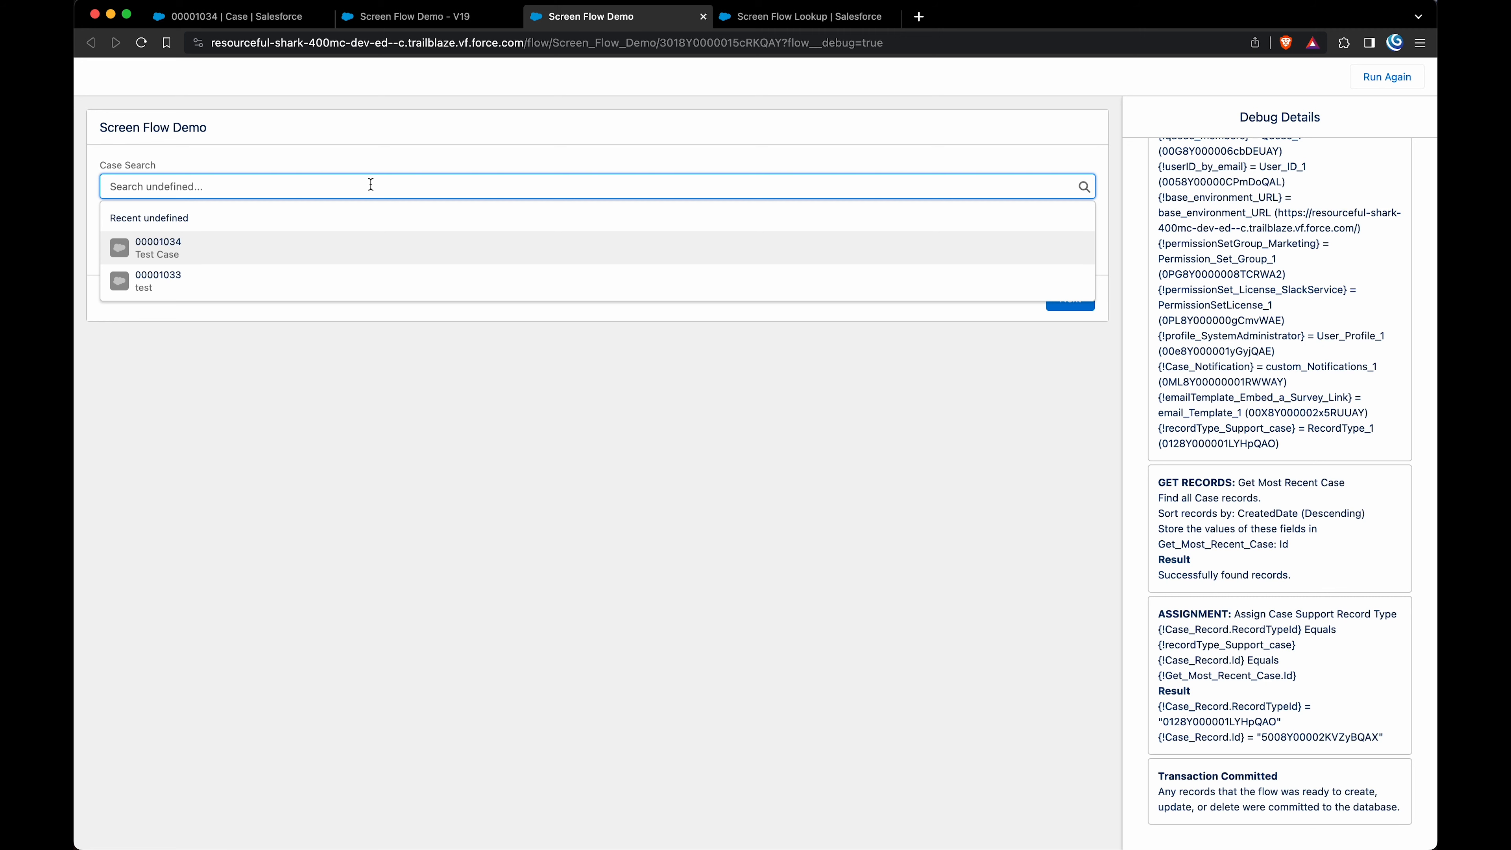
{"action": "left_click", "coordinate": [238, 17]}
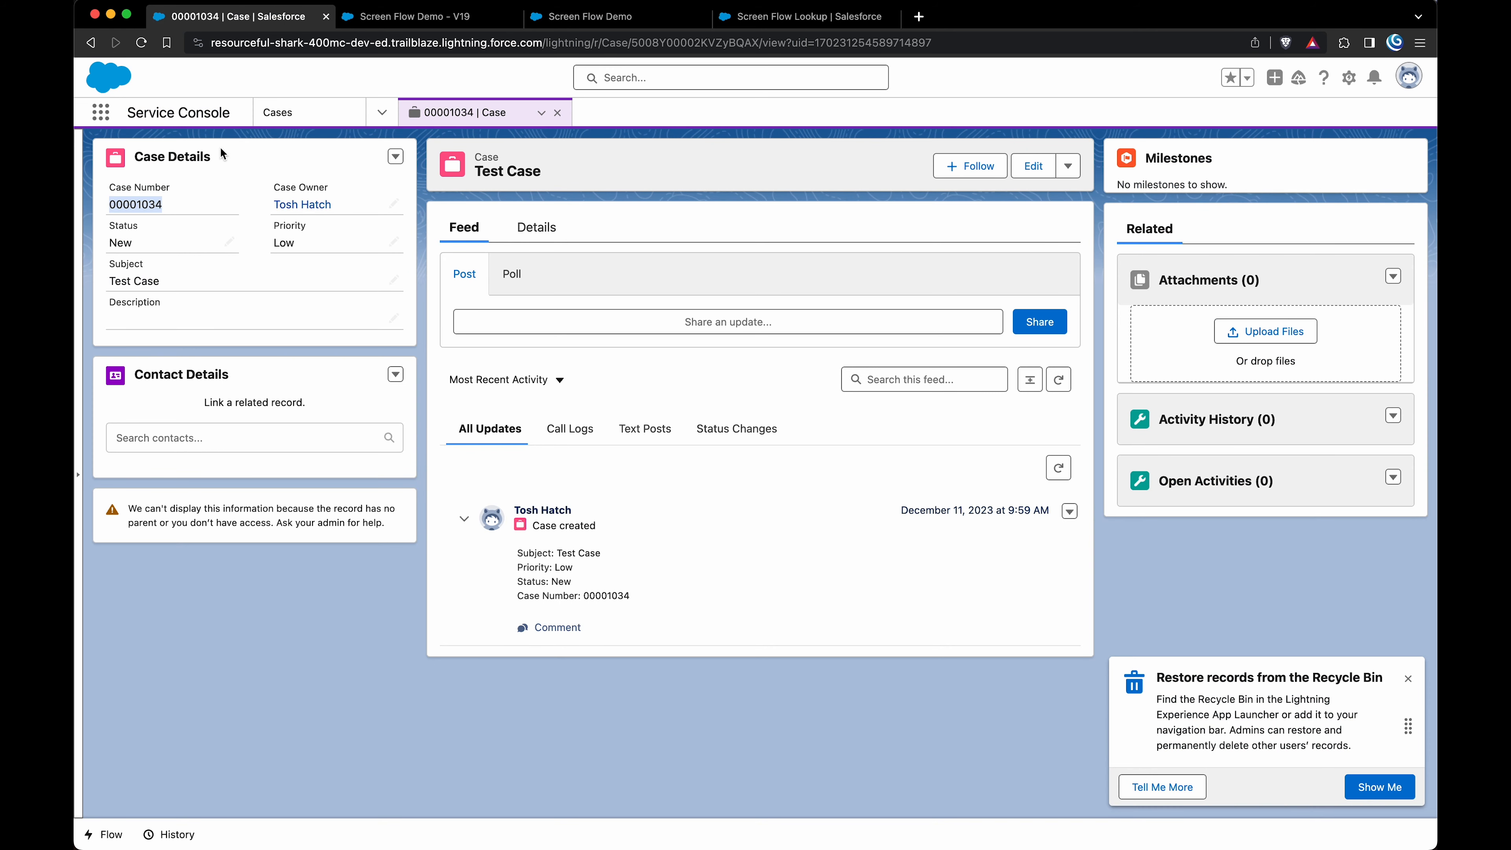
{"action": "left_click", "coordinate": [797, 16]}
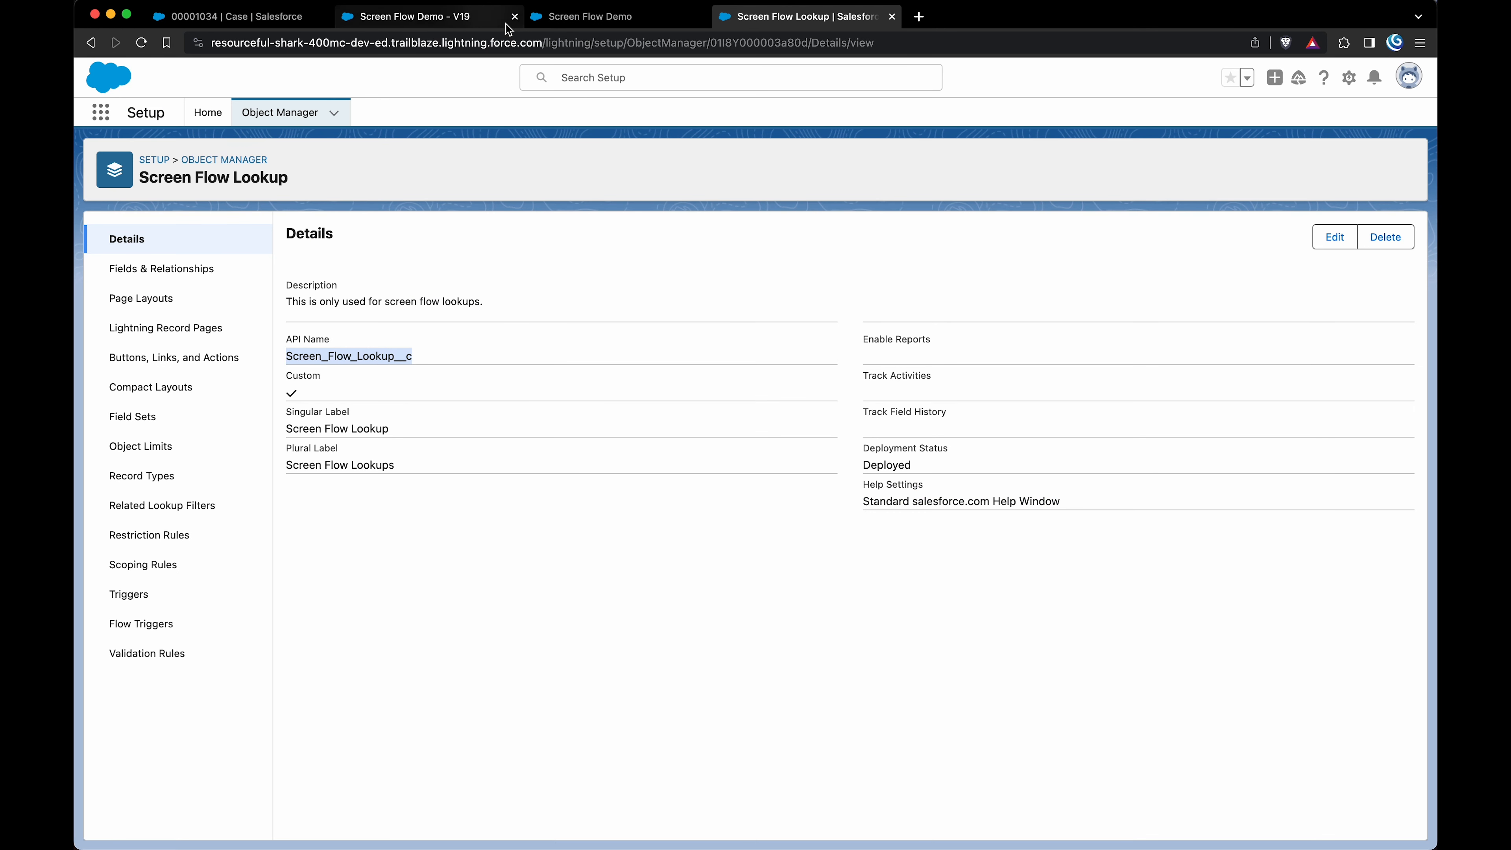
{"action": "left_click", "coordinate": [580, 16]}
{"action": "left_click", "coordinate": [199, 184]}
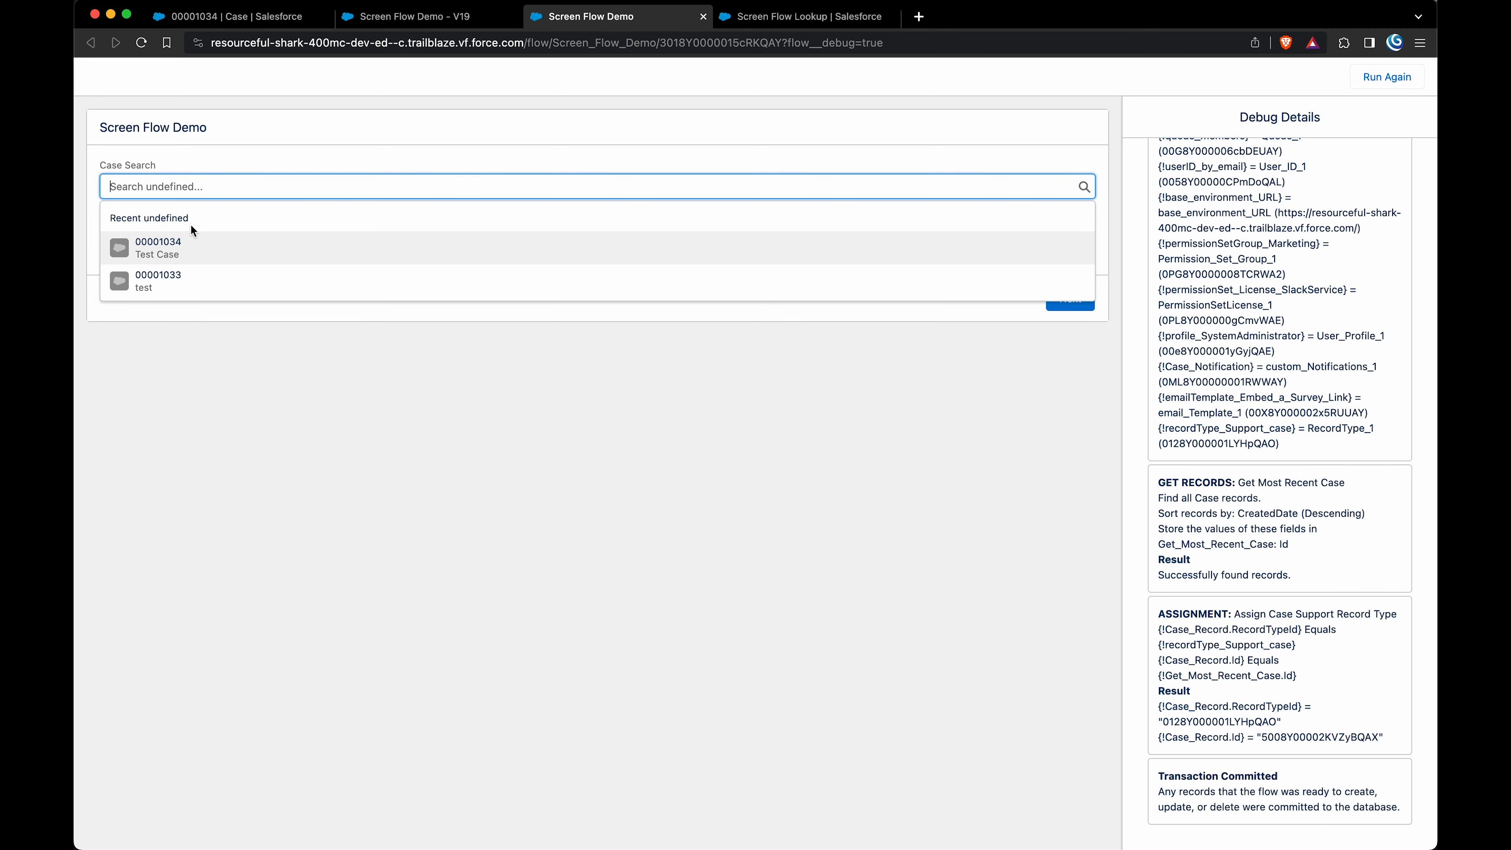
{"action": "left_click", "coordinate": [192, 258]}
- Search Salesforce for case 1033, open case 00001033 from the recently viewed cases, and review its details
{"action": "left_click", "coordinate": [232, 16]}
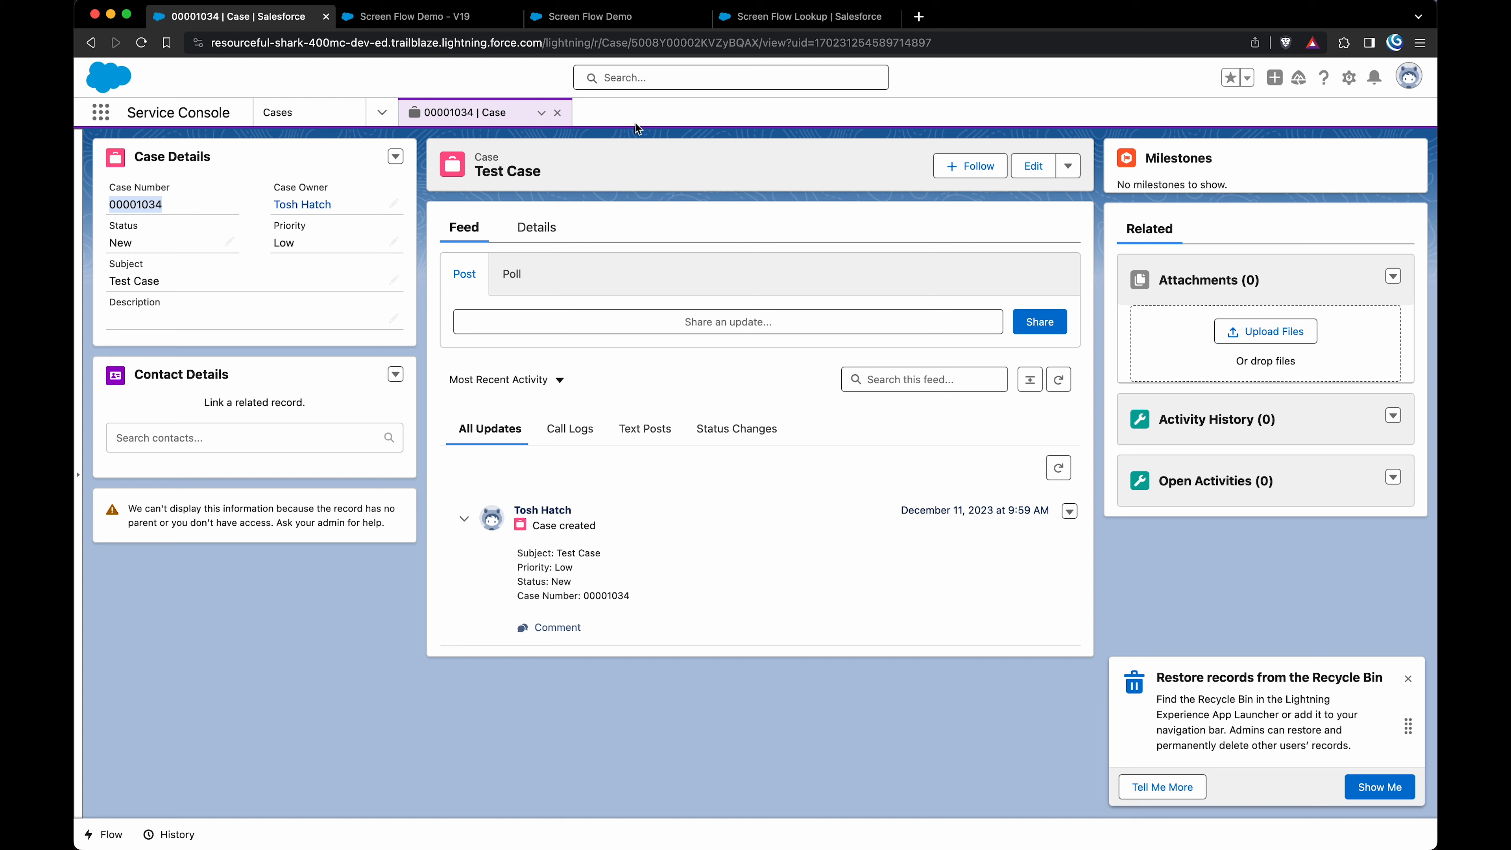
{"action": "left_click", "coordinate": [640, 77]}
{"action": "type", "text": "1033"}
{"action": "key", "text": "Return"}
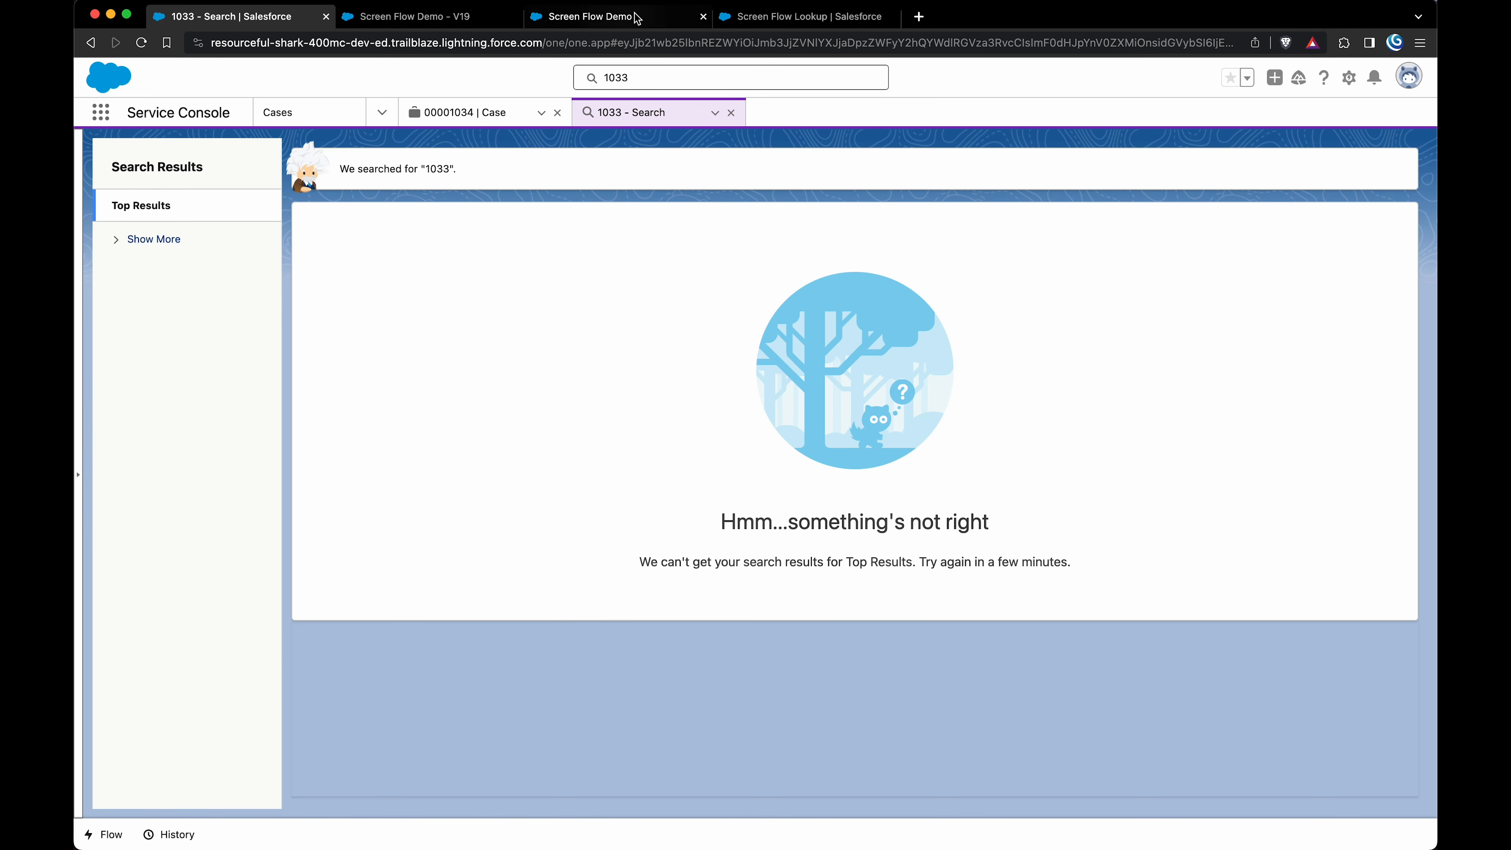
{"action": "left_click", "coordinate": [603, 17]}
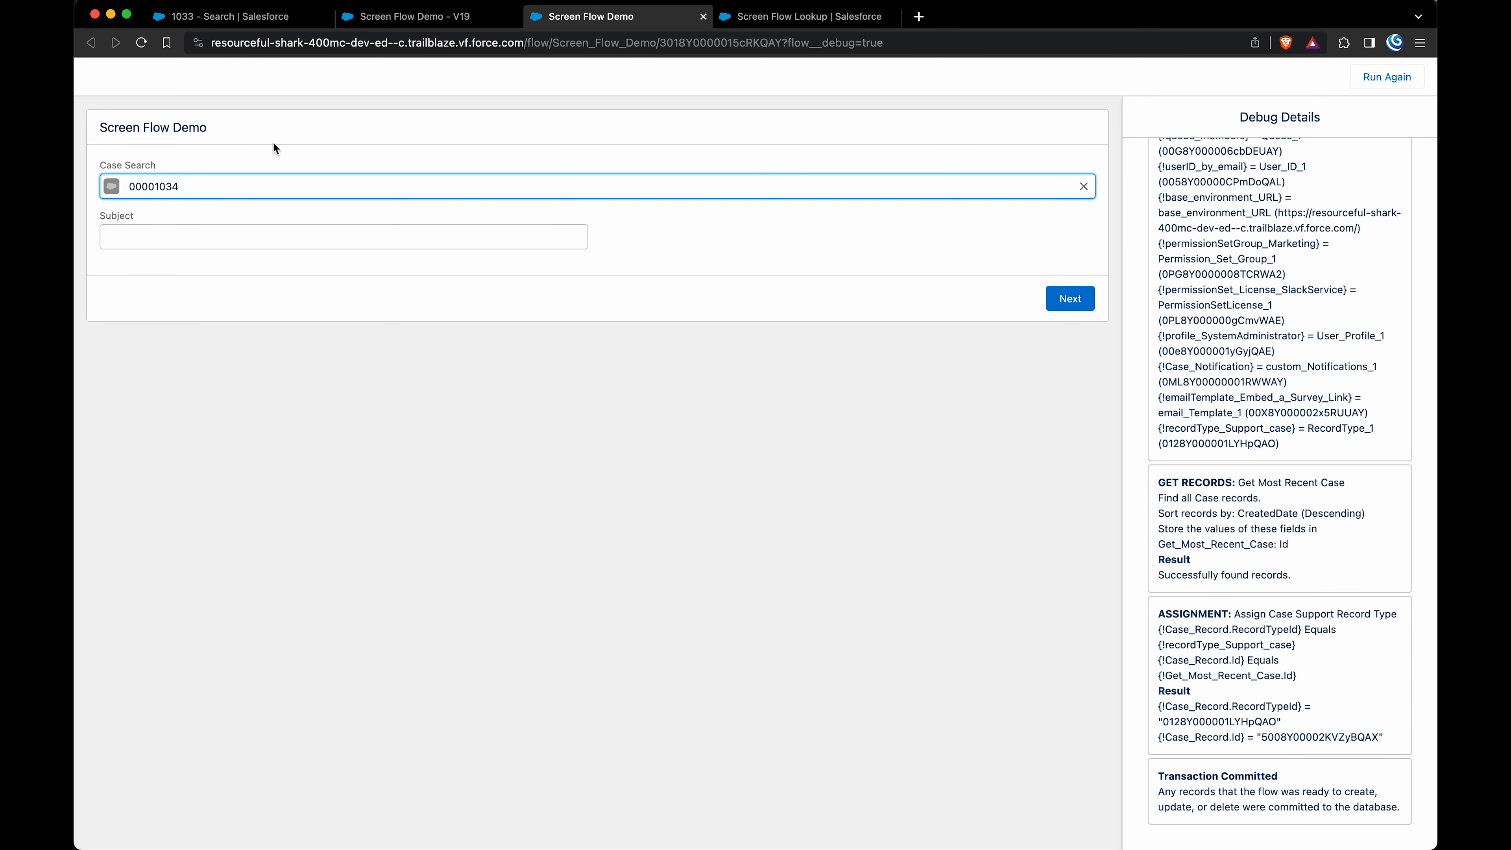
{"action": "left_click", "coordinate": [238, 17]}
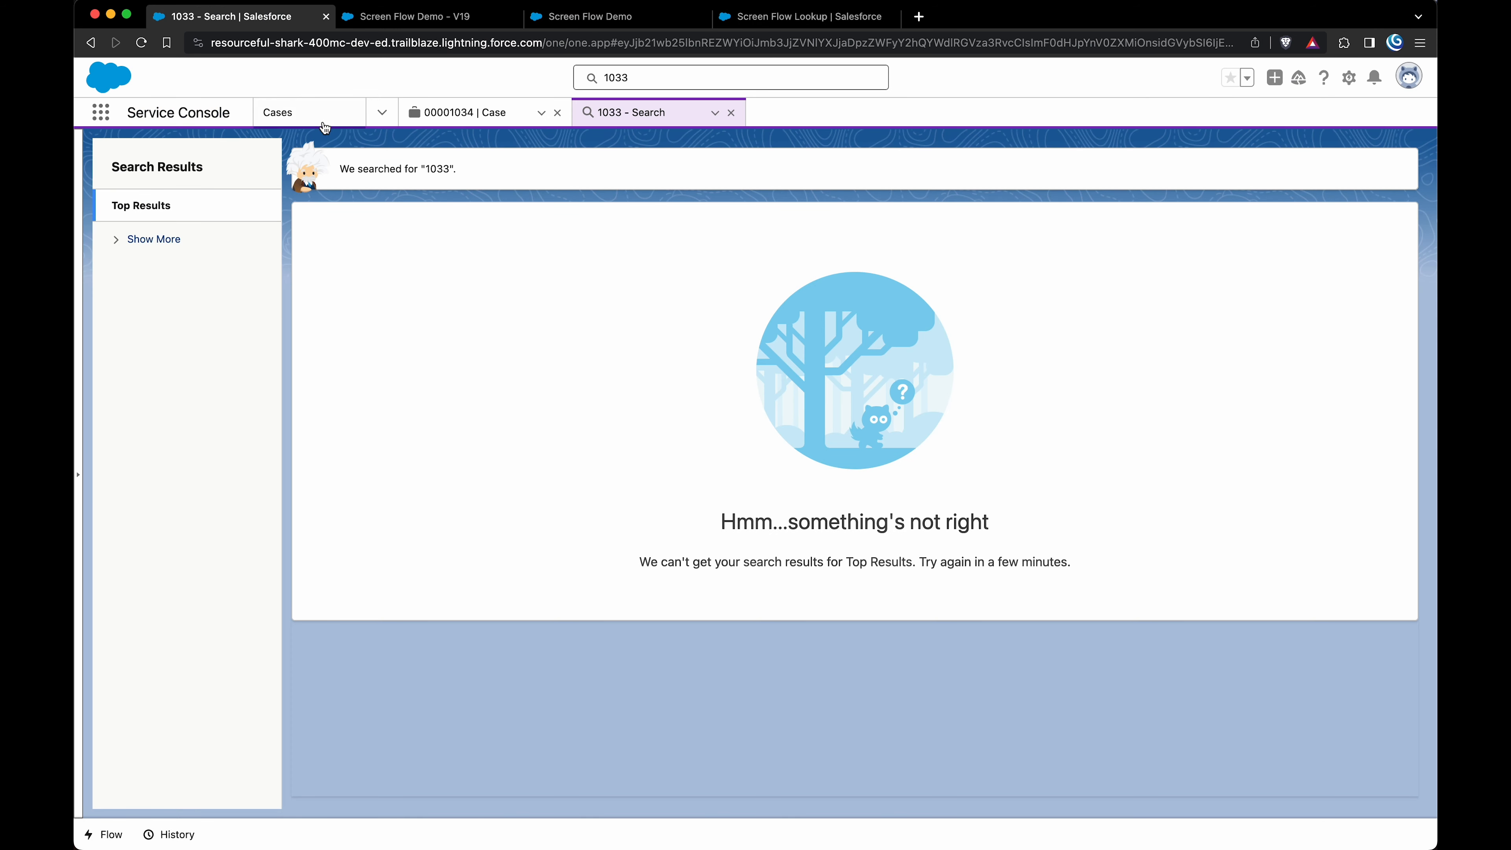
{"action": "left_click", "coordinate": [342, 119]}
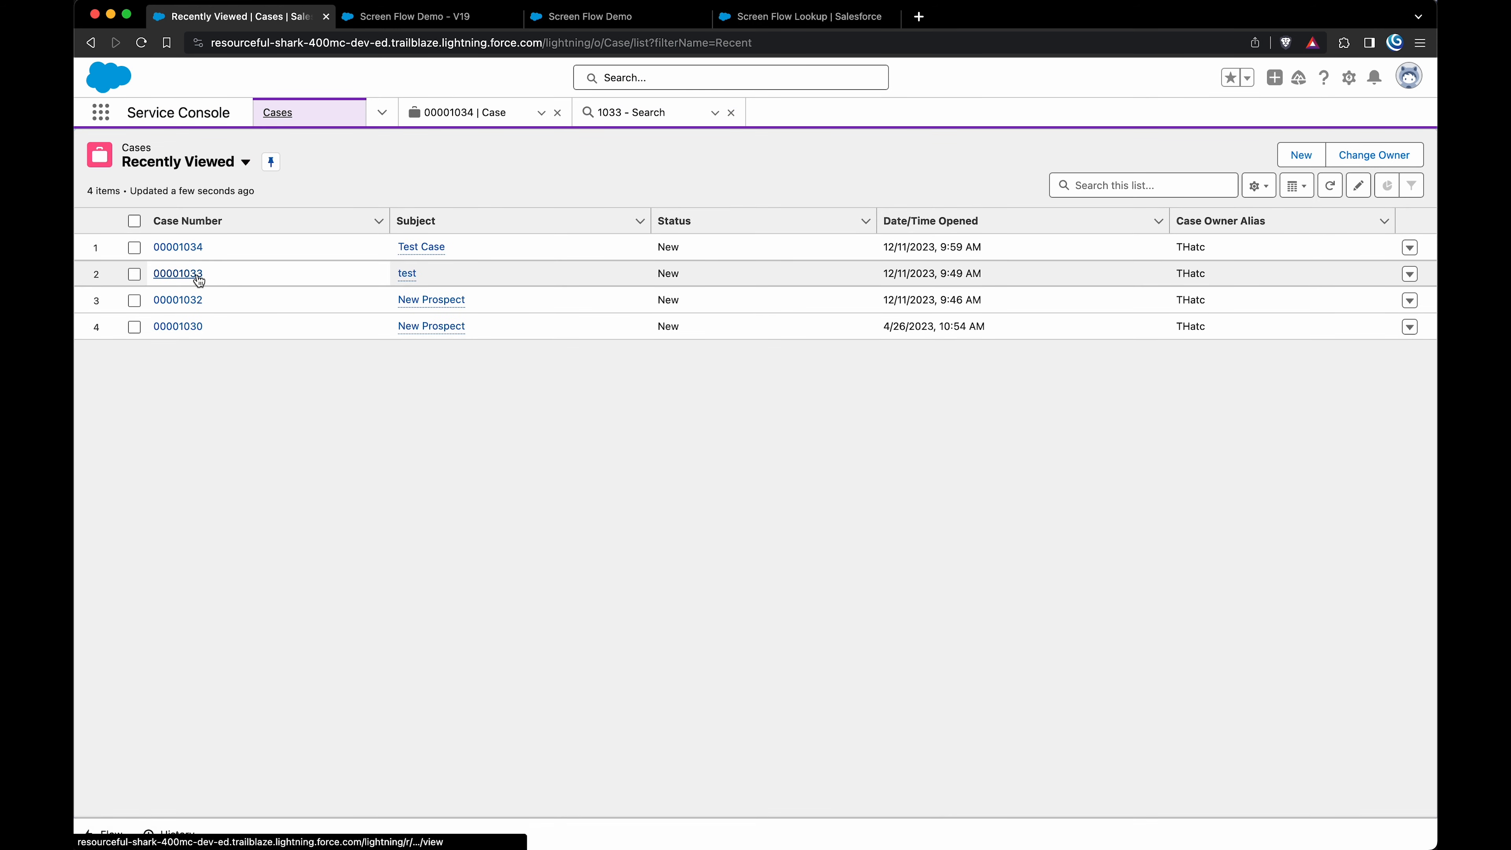
{"action": "left_click", "coordinate": [178, 273]}
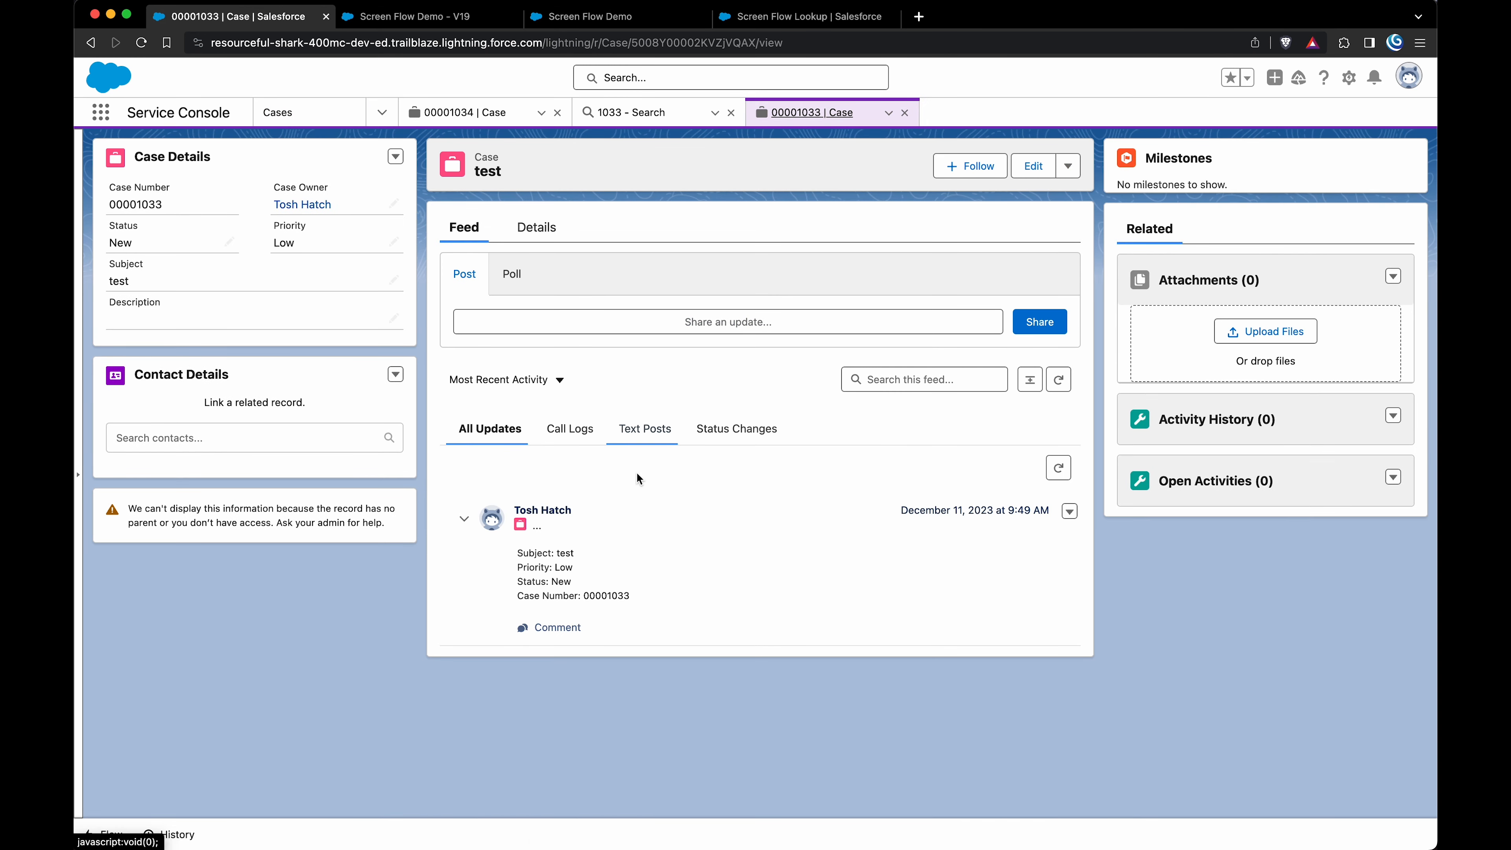
{"action": "left_click", "coordinate": [537, 228]}
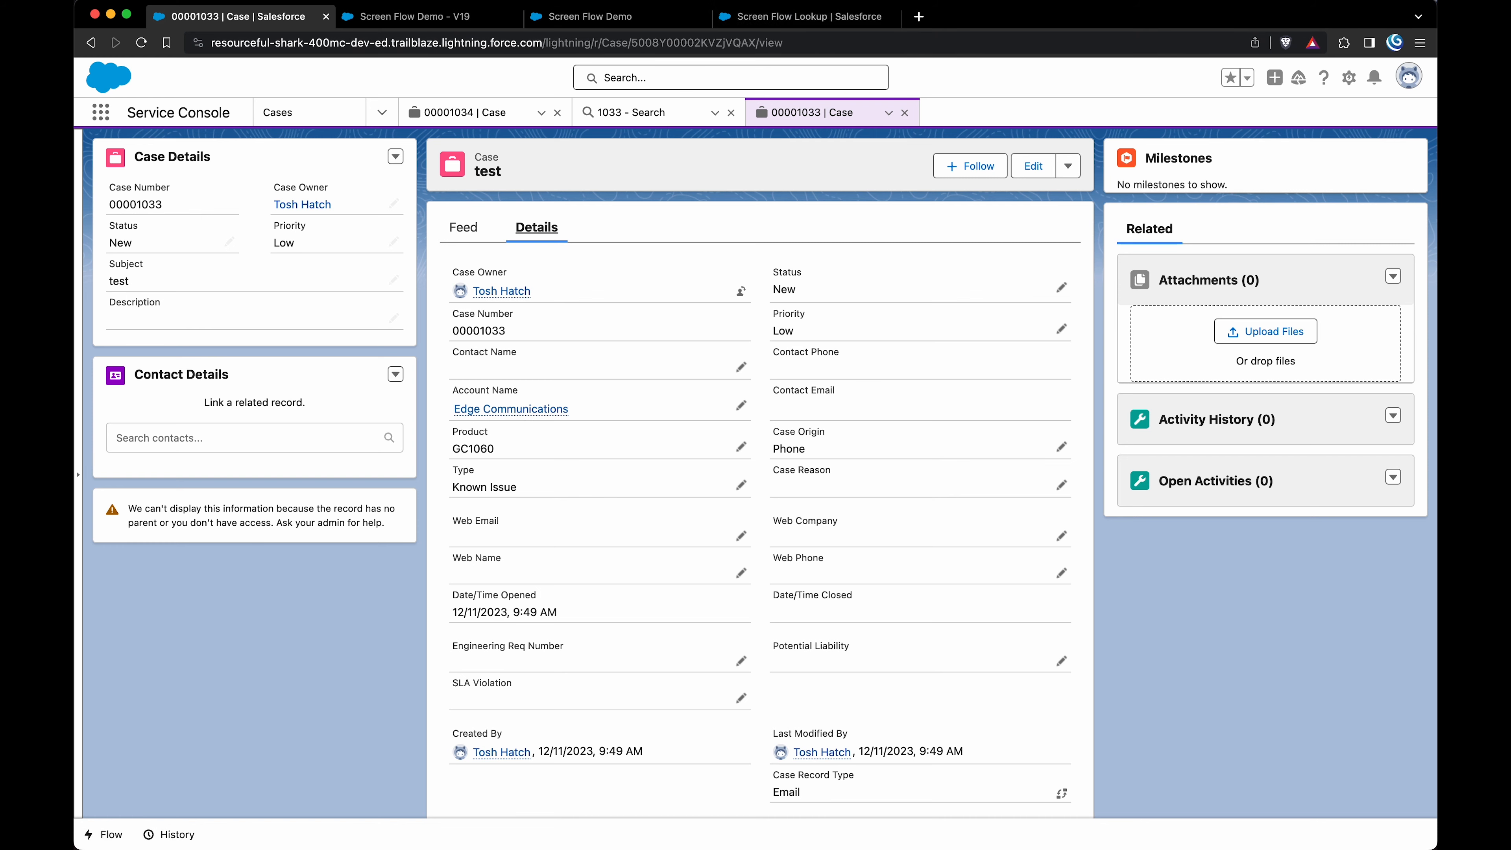
- Open case 00001032 from the recently viewed cases and review its Type and other details
{"action": "left_click", "coordinate": [340, 115]}
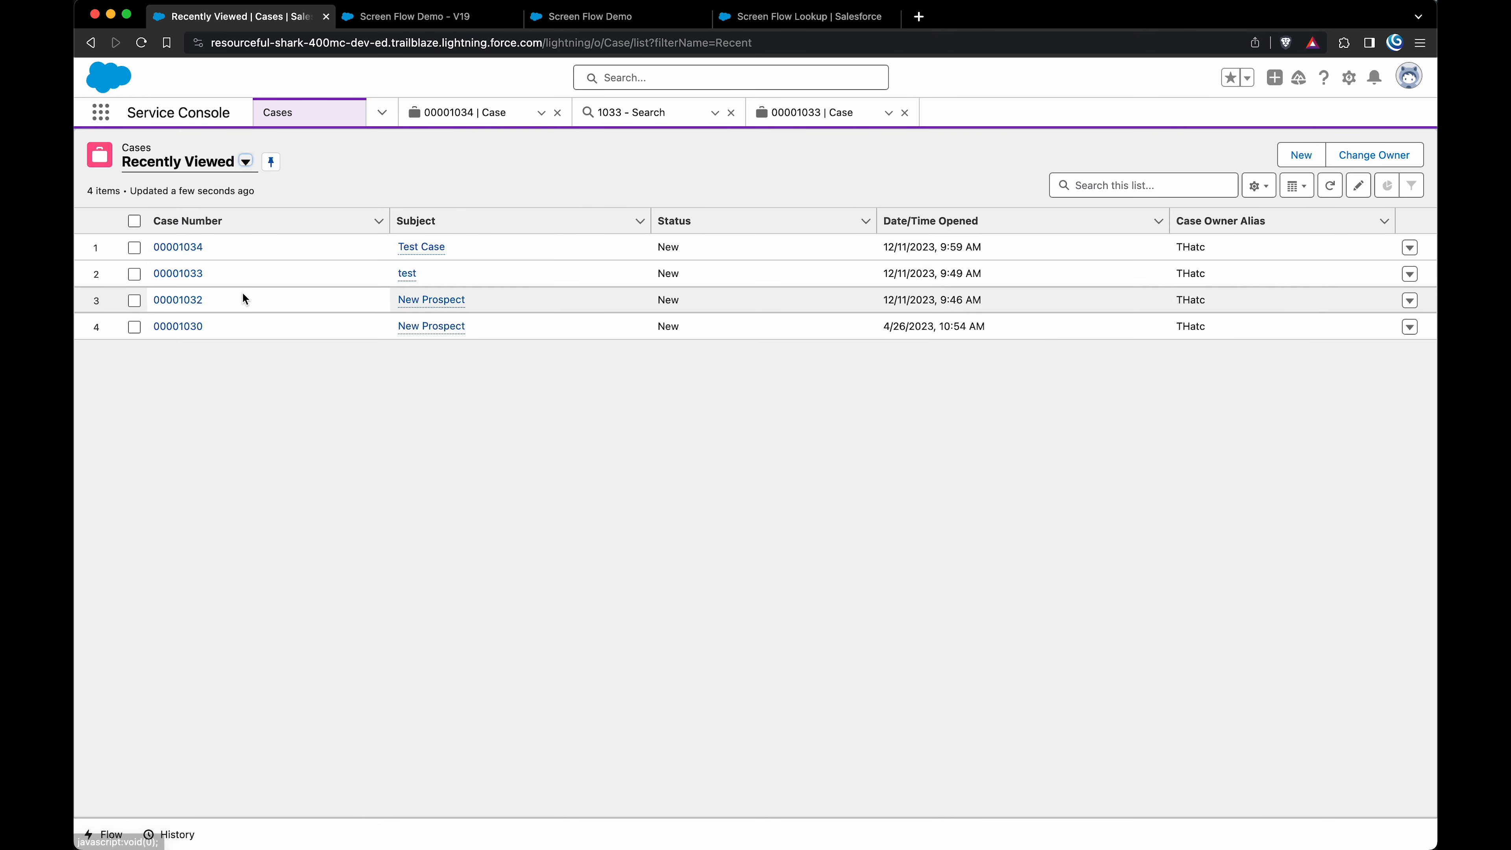
{"action": "left_click", "coordinate": [185, 300]}
{"action": "left_click", "coordinate": [538, 231]}
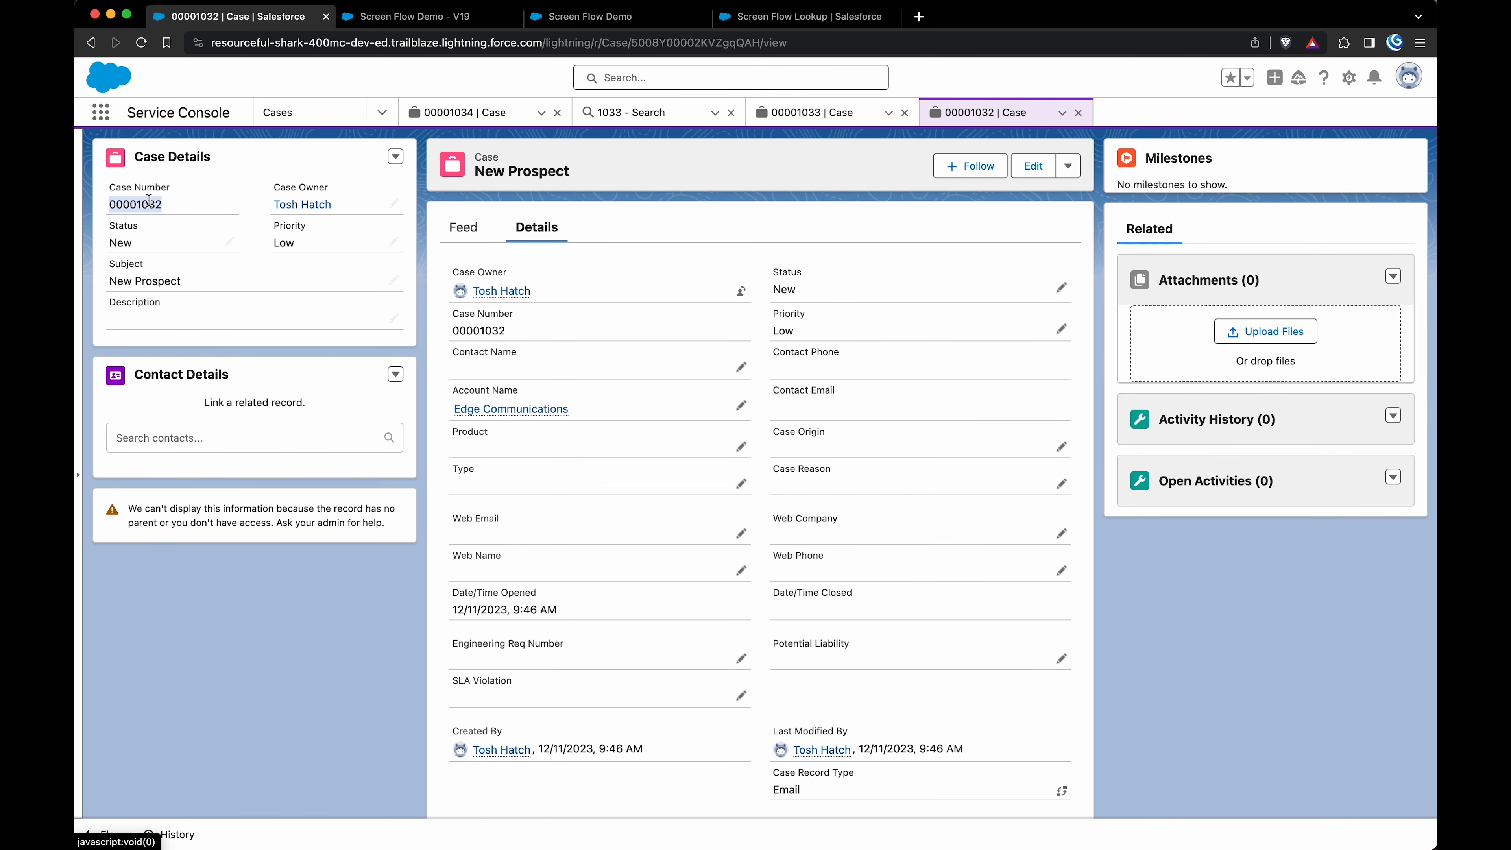
- Clear the selected case in the flow's Case Search lookup, search all results for 00001032, and close the results
{"action": "left_click", "coordinate": [644, 16]}
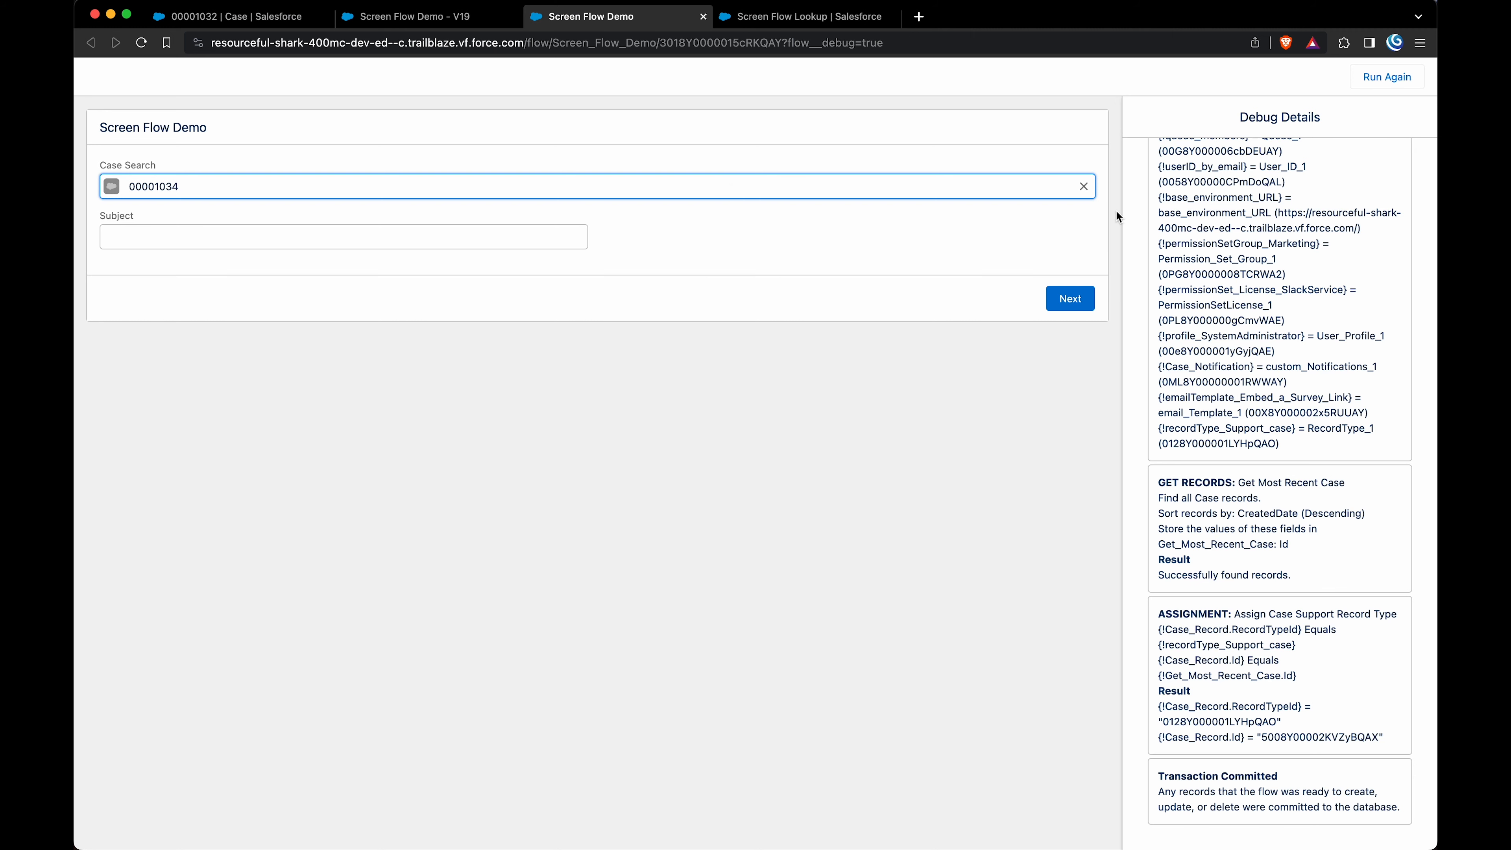
{"action": "left_click", "coordinate": [1084, 186]}
{"action": "type", "text": "00001032"}
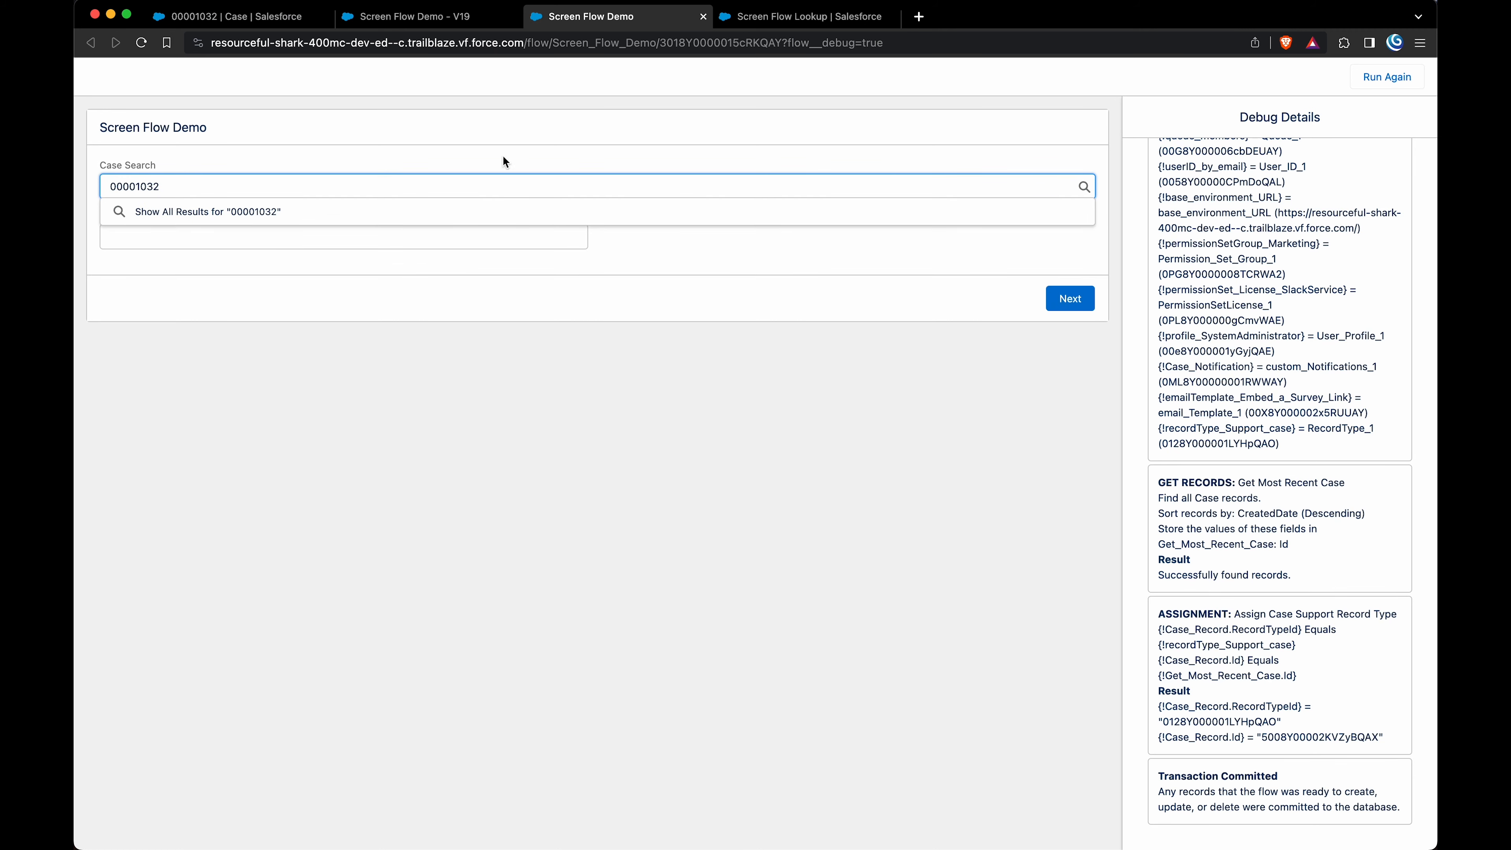
{"action": "left_click", "coordinate": [425, 214]}
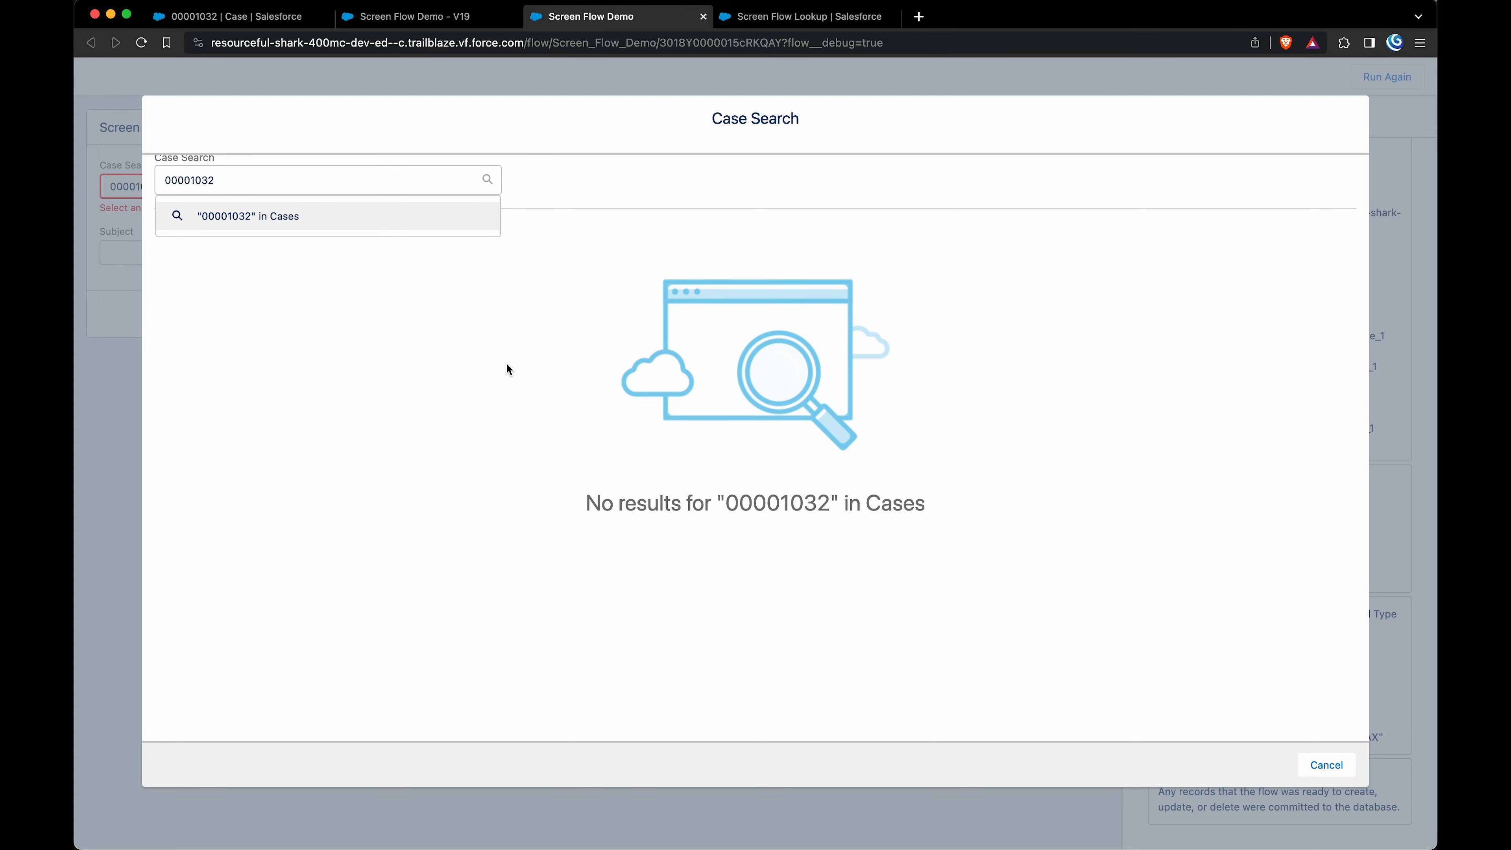
{"action": "left_click", "coordinate": [1326, 765]}
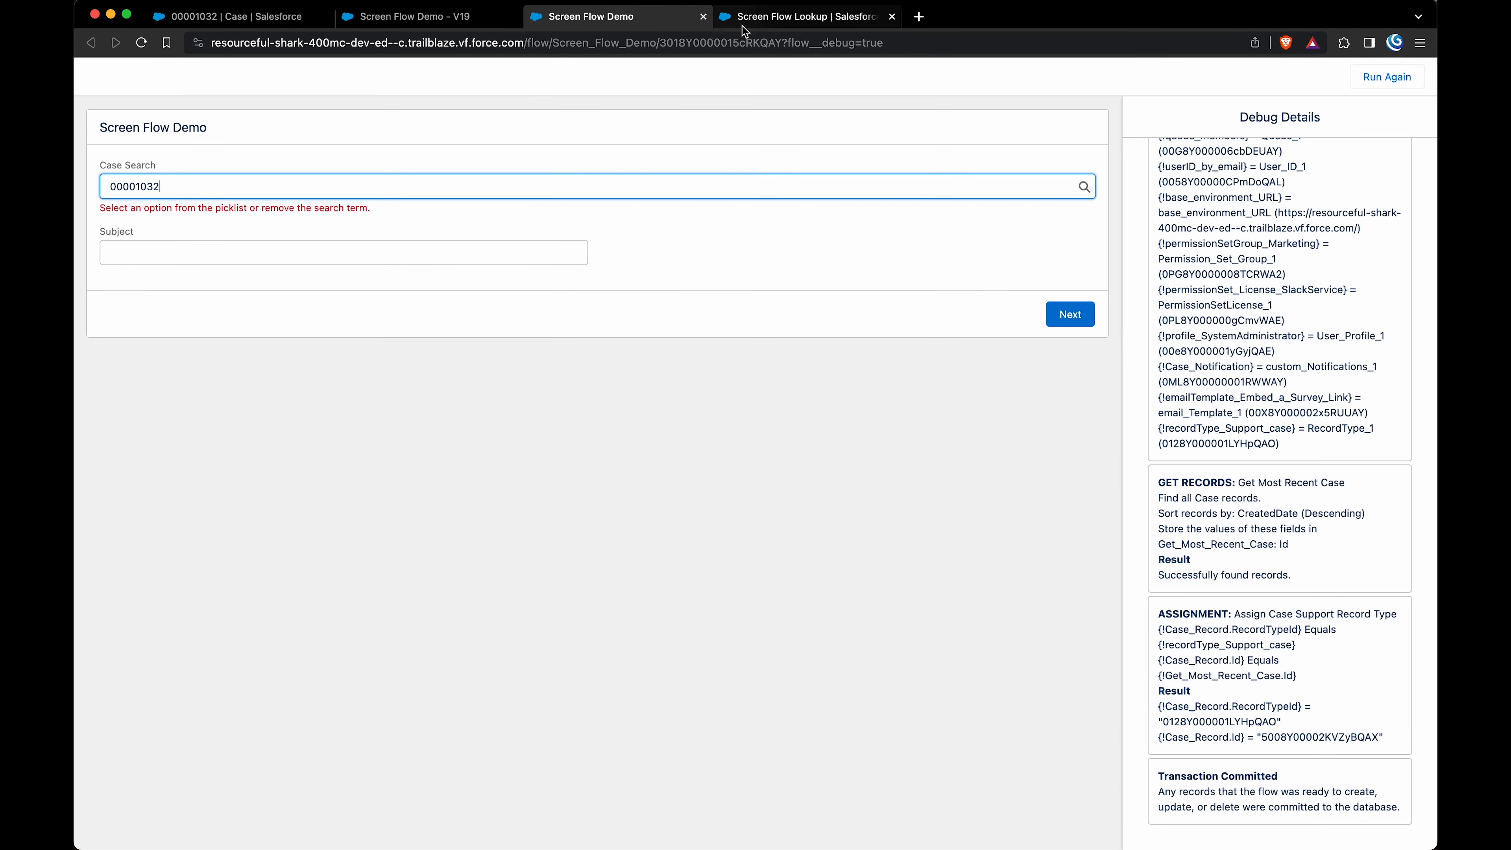
- Review the fields and relationships of the Screen Flow Lookup object and return to the running flow
{"action": "left_click", "coordinate": [786, 17]}
{"action": "left_click", "coordinate": [158, 270]}
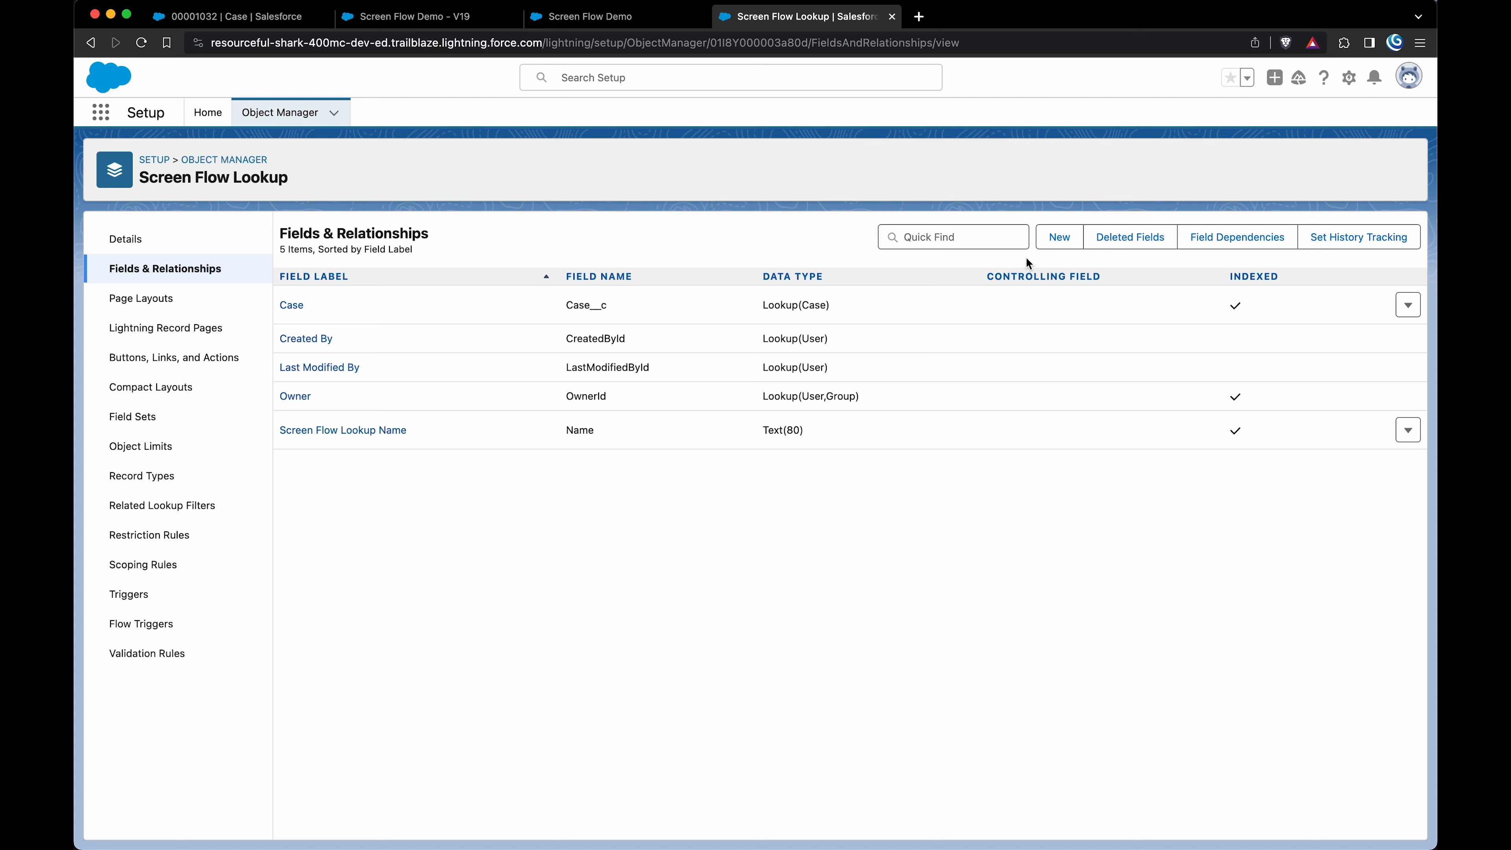
{"action": "left_click", "coordinate": [604, 22]}
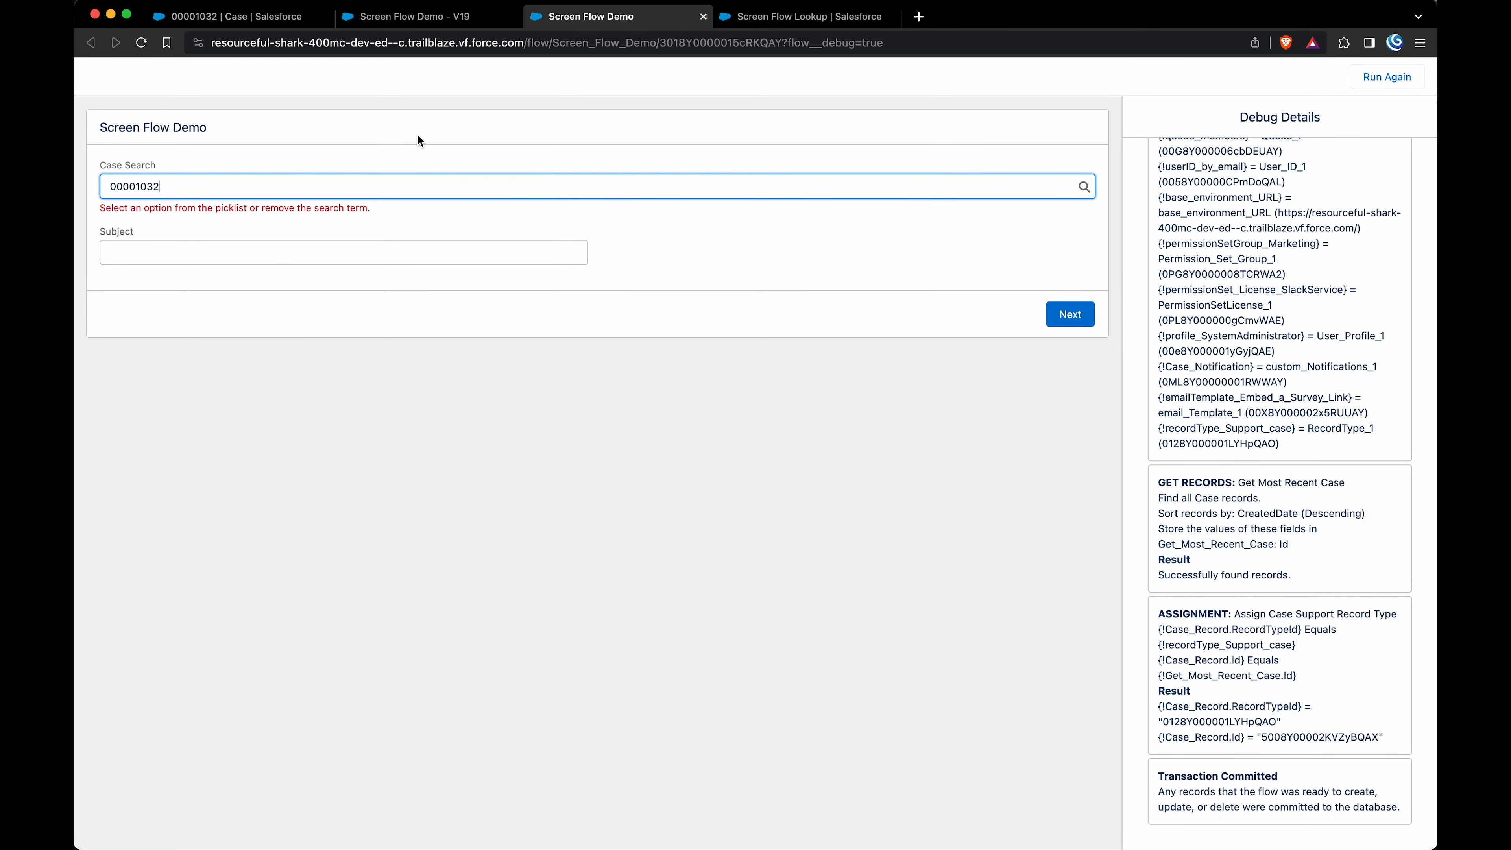
- Replace the Case Search term with 3 and select case 00001033 from the matches
{"action": "left_click", "coordinate": [403, 192]}
{"action": "key", "text": "BackSpace"}
{"action": "key", "text": "BackSpace"}
{"action": "key", "text": "BackSpace"}
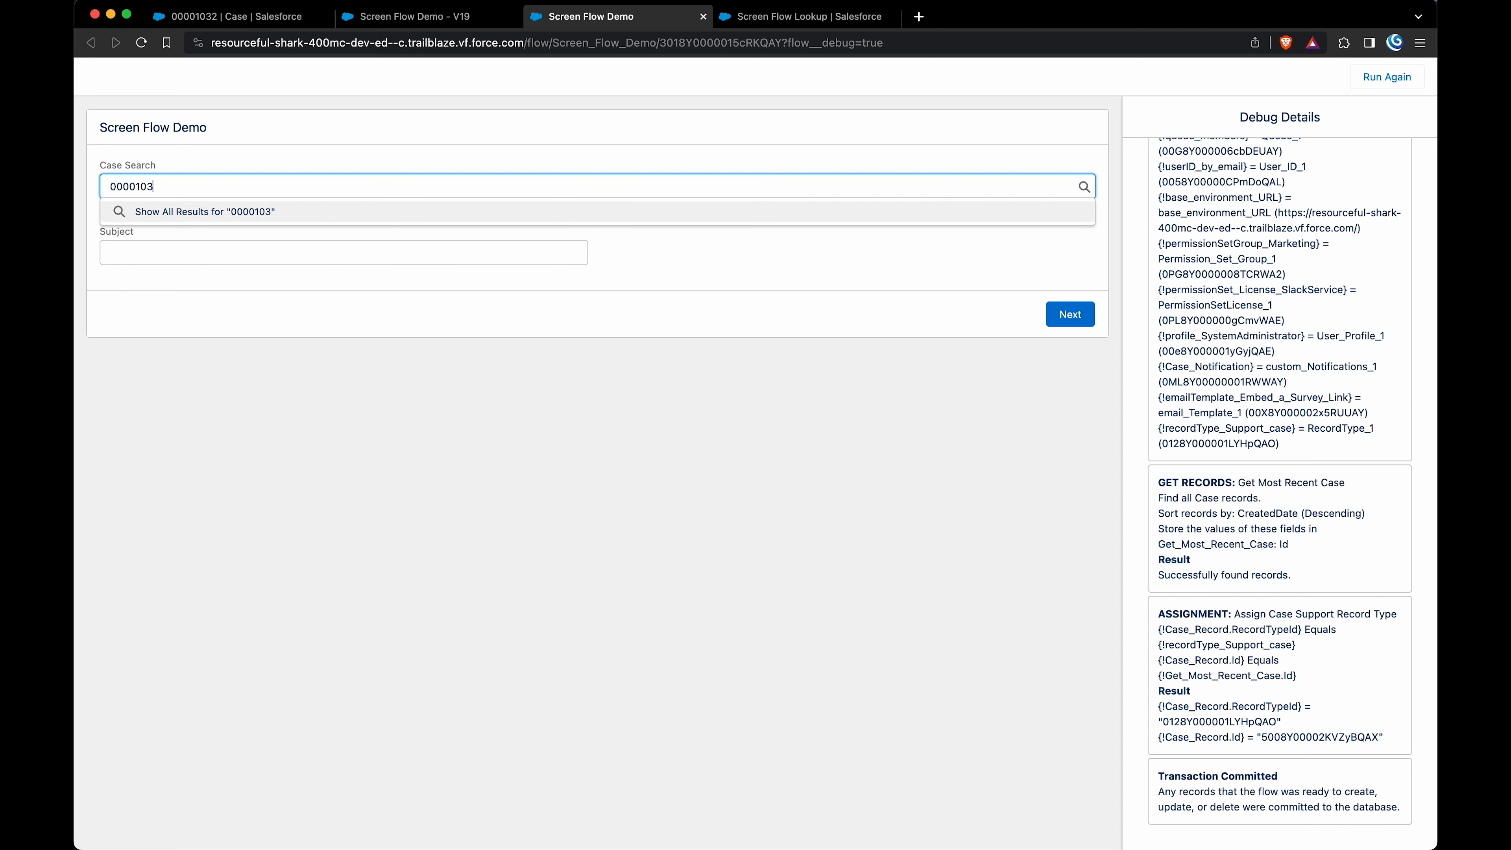
{"action": "key", "text": "super+a"}
{"action": "type", "text": "3"}
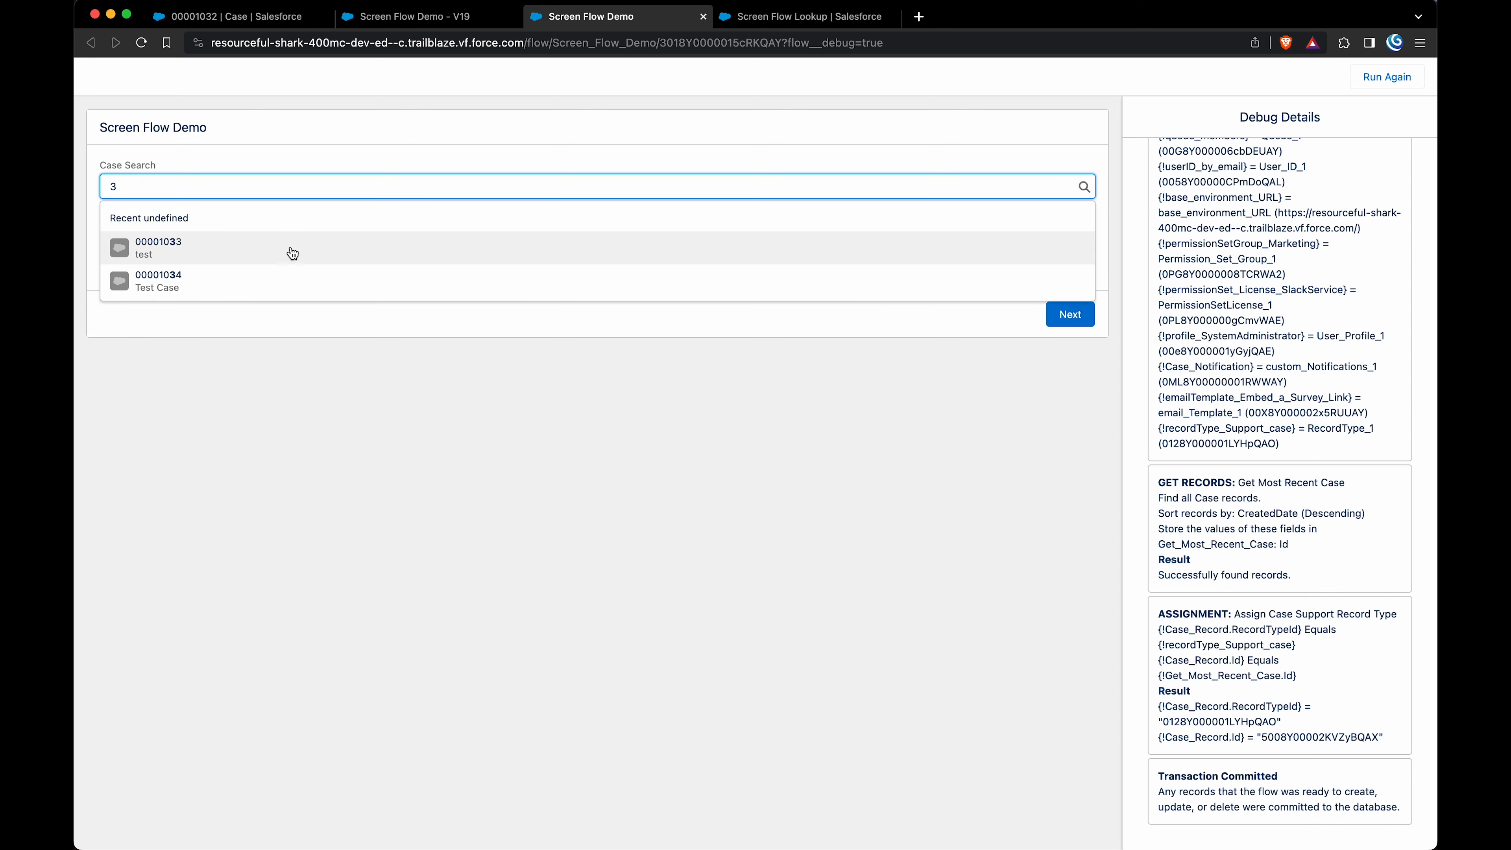
{"action": "left_click", "coordinate": [286, 249]}
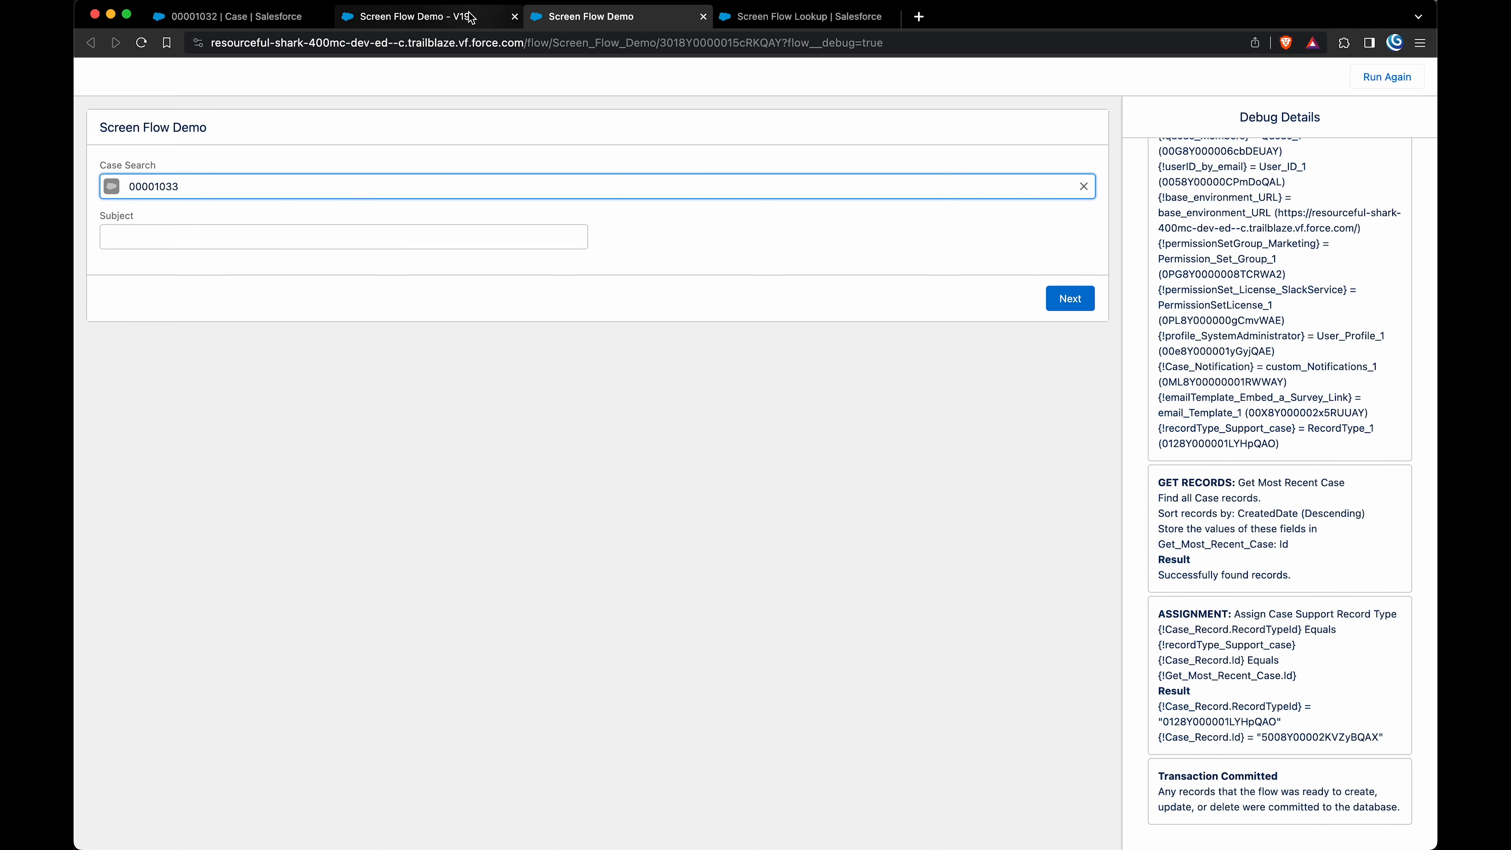
- Open the Create Case element in the Screen Flow Demo flow and add Description to its field values
{"action": "left_click", "coordinate": [416, 16]}
{"action": "double_click", "coordinate": [1026, 419]}
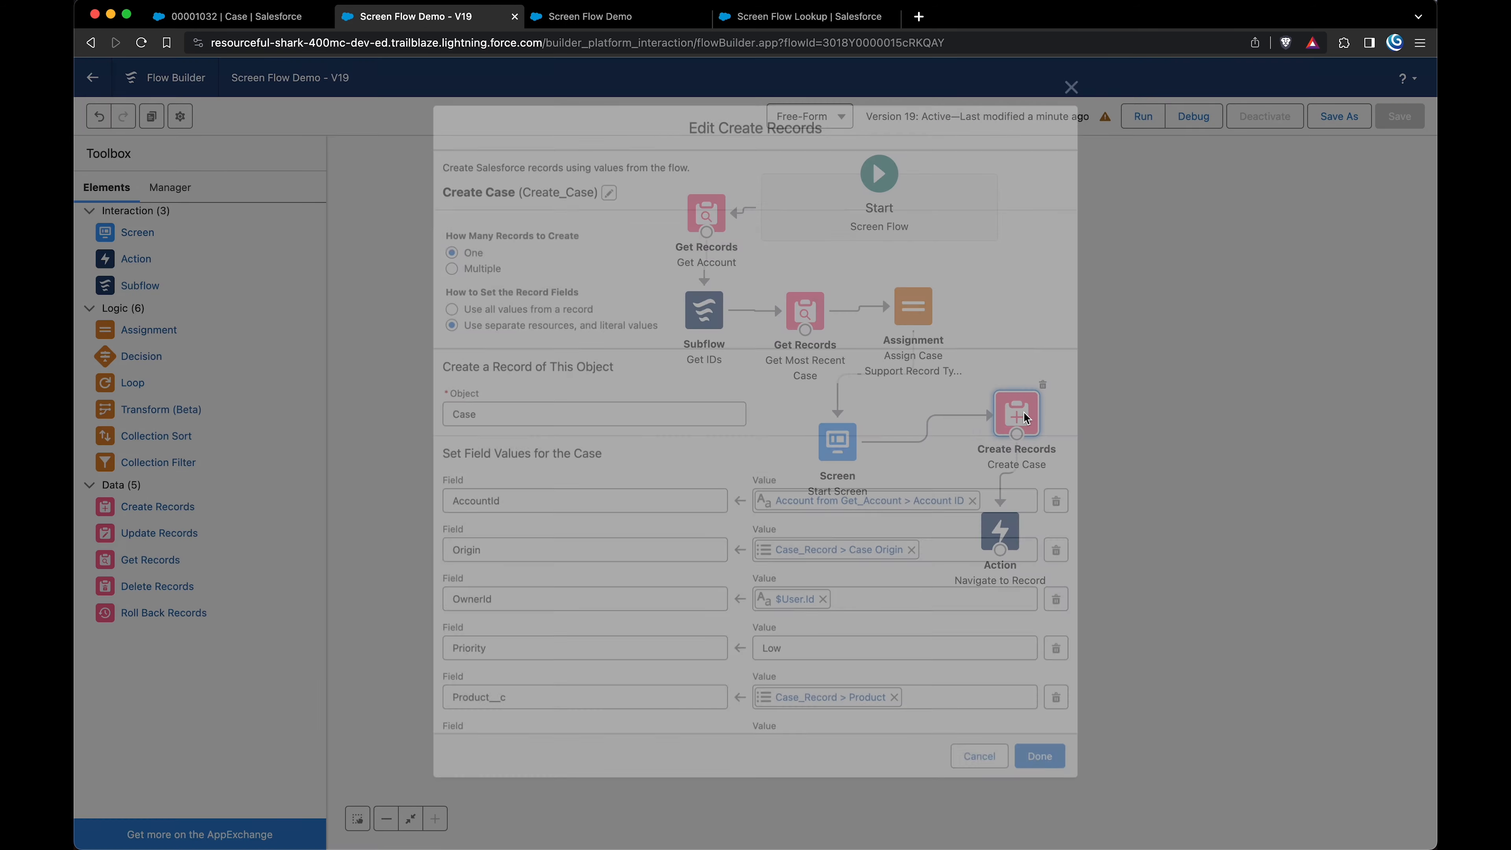
{"action": "scroll", "coordinate": [739, 493], "scroll_direction": "down", "scroll_amount": 2}
{"action": "scroll", "coordinate": [739, 493], "scroll_direction": "down", "scroll_amount": 5}
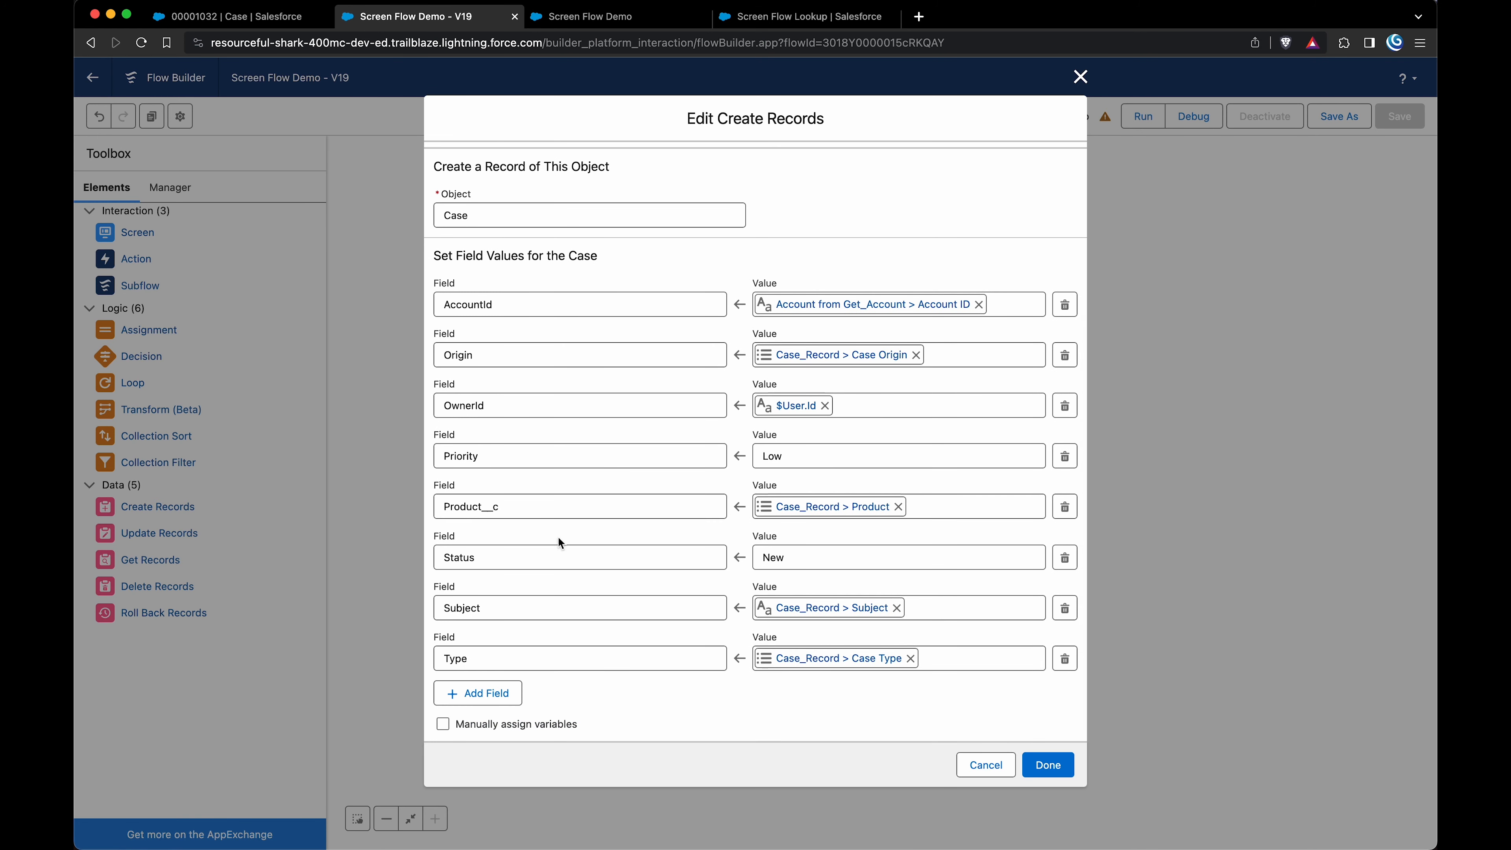
{"action": "left_click", "coordinate": [478, 693]}
{"action": "left_click", "coordinate": [509, 708]}
{"action": "type", "text": "des"}
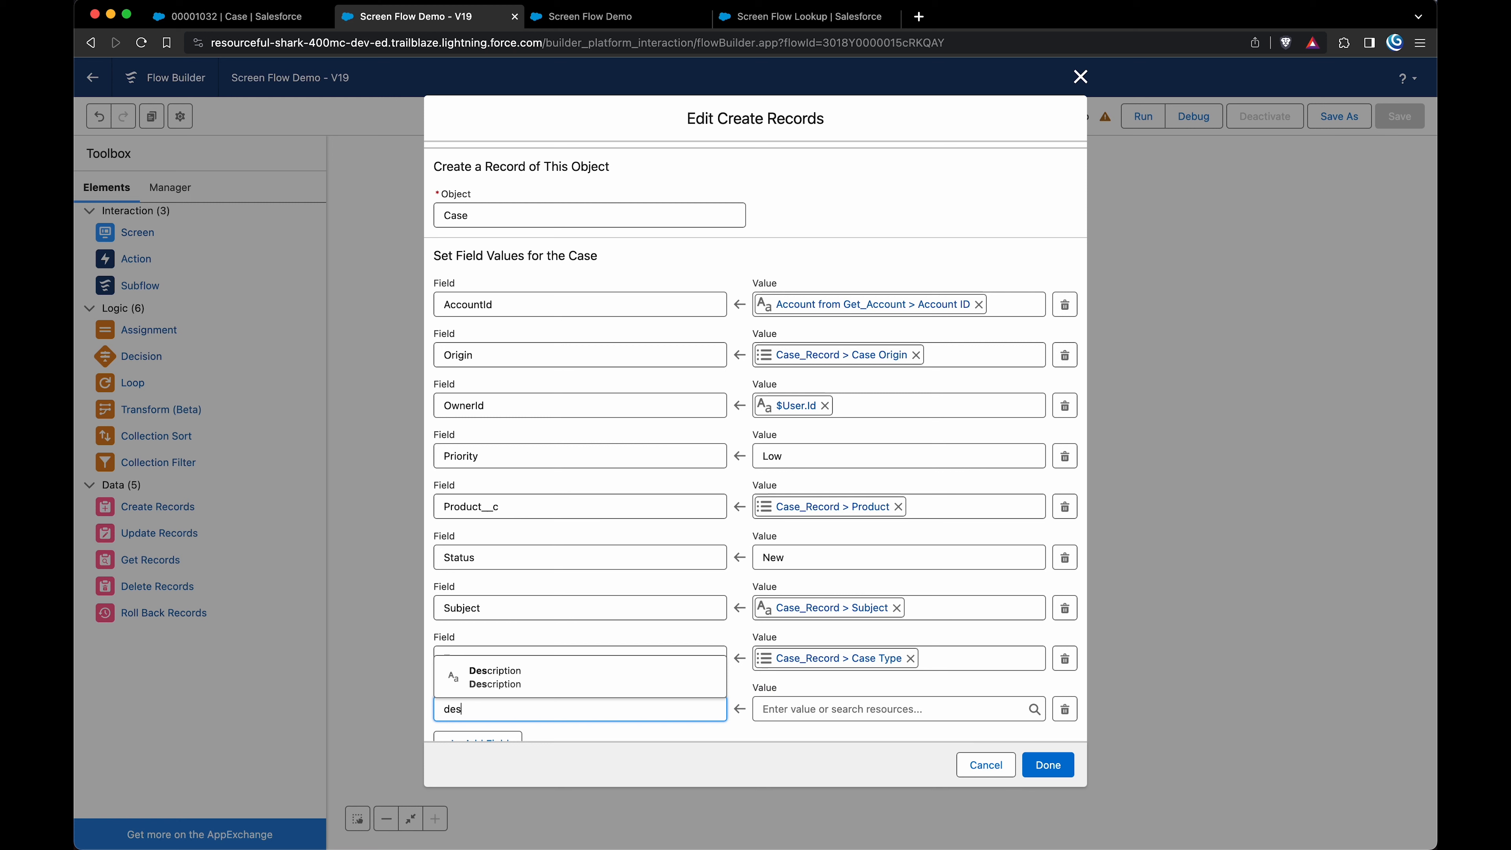
{"action": "left_click", "coordinate": [521, 679]}
- Reference the lookup_case_known_issue screen component in the Description value and show its available record attributes
{"action": "left_click", "coordinate": [866, 710]}
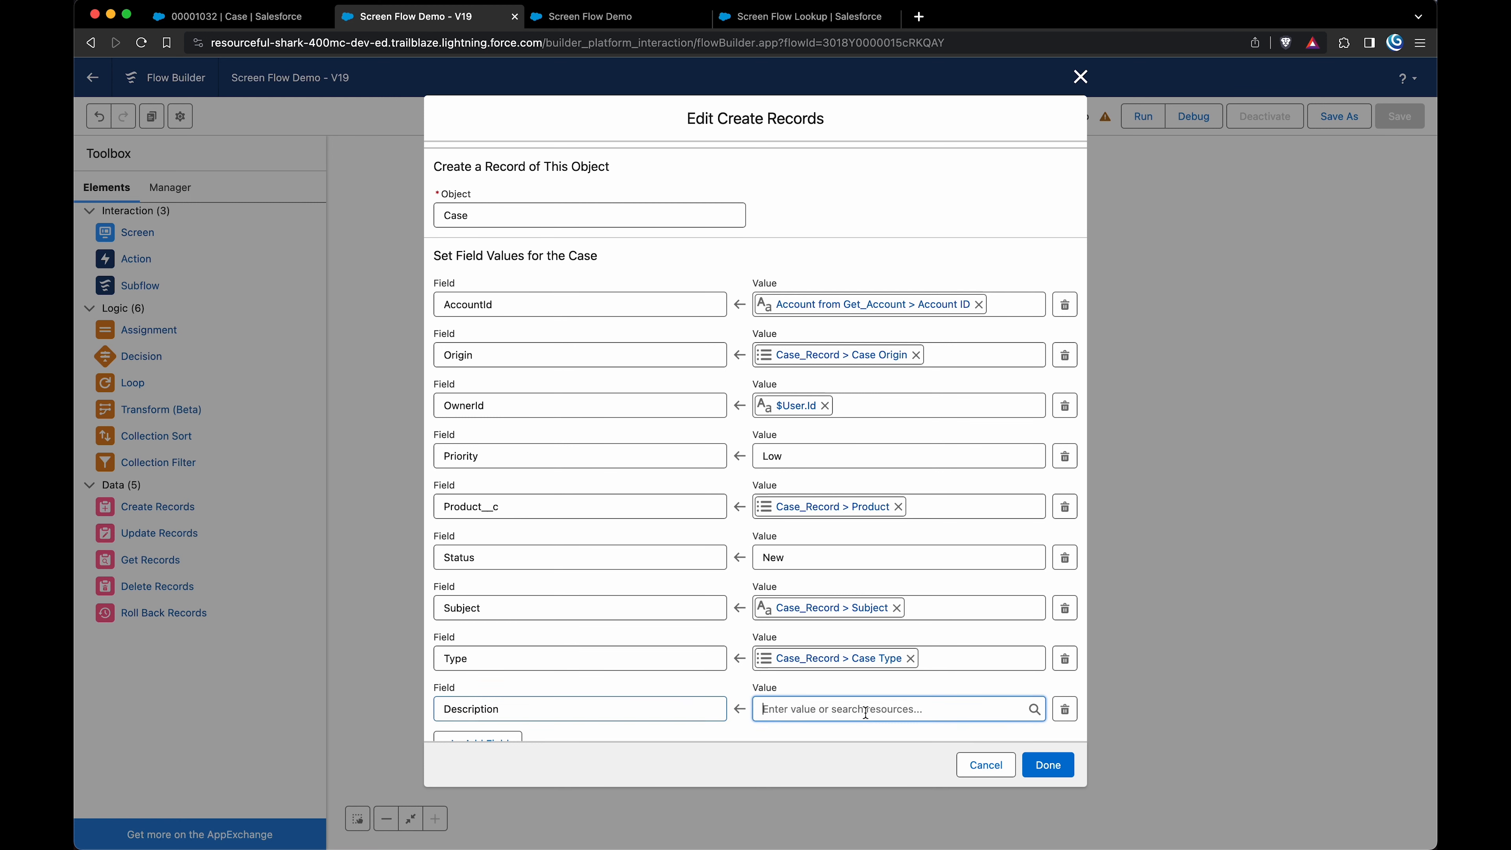
{"action": "type", "text": "get"}
{"action": "key", "text": "BackSpace"}
{"action": "key", "text": "BackSpace"}
{"action": "key", "text": "BackSpace"}
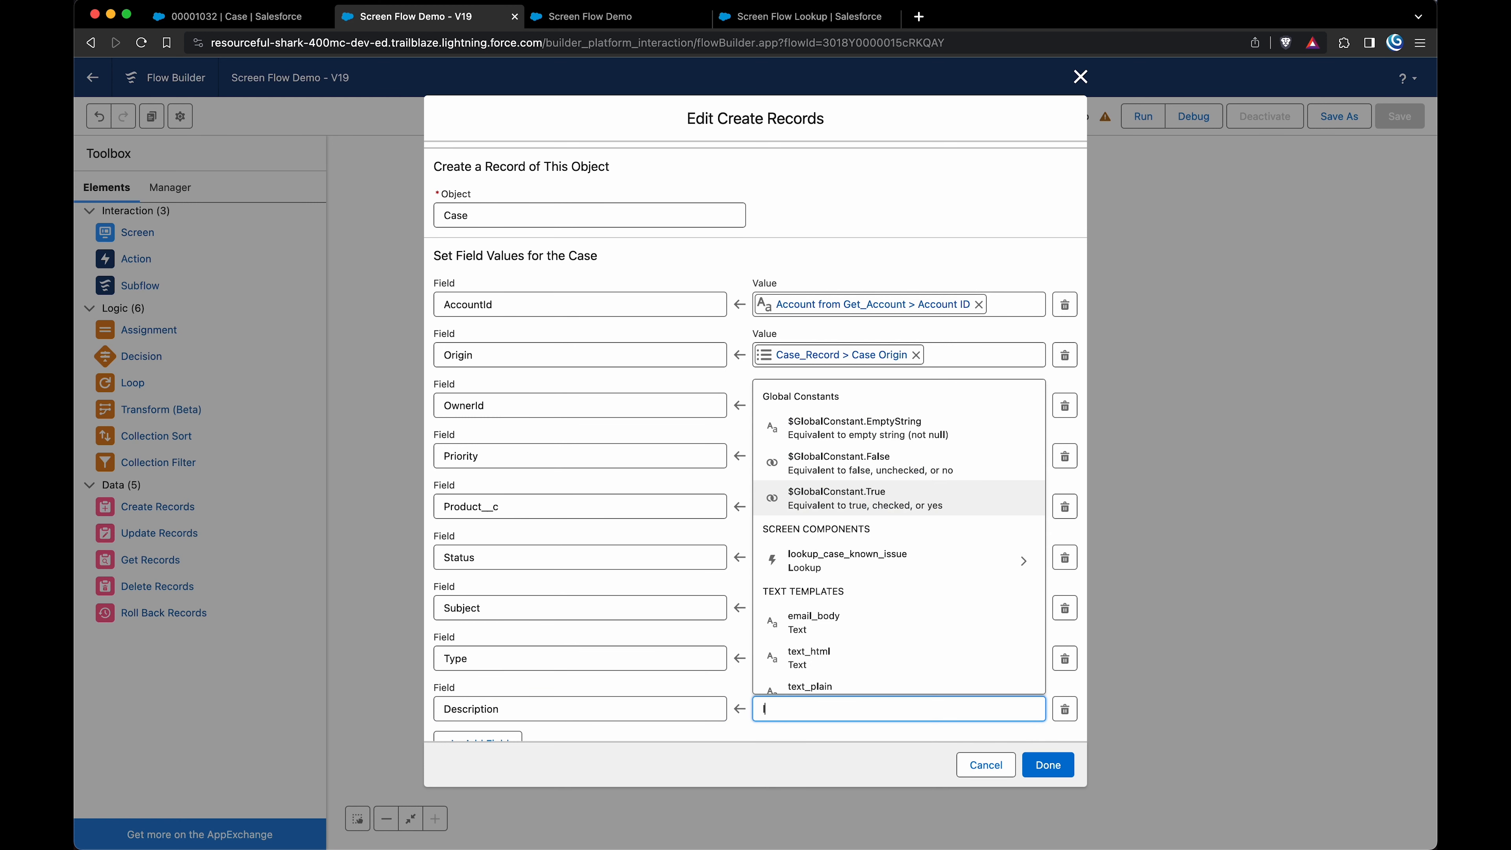
{"action": "type", "text": "look"}
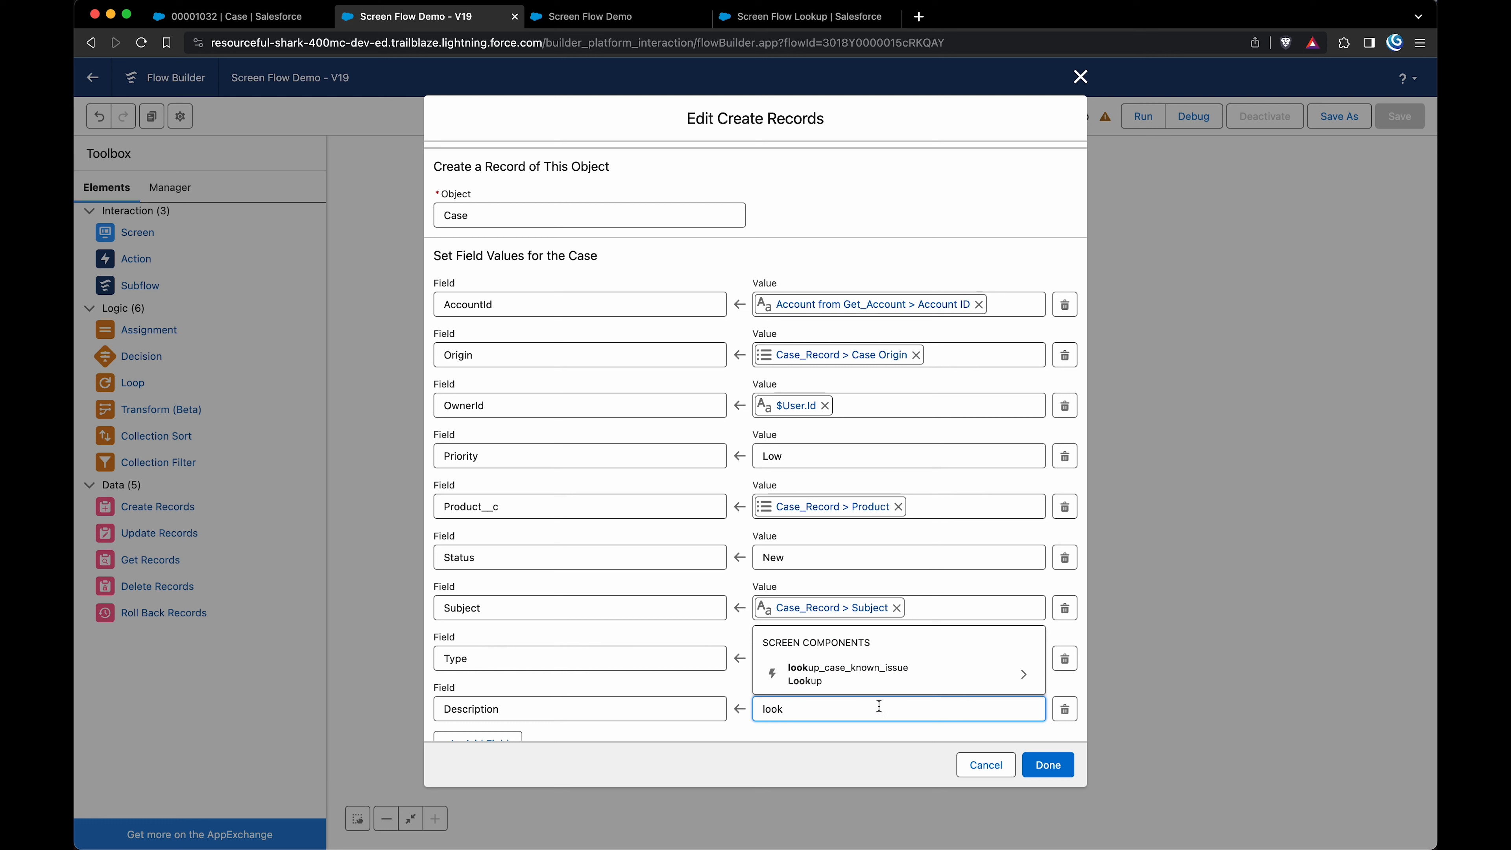
{"action": "left_click", "coordinate": [878, 675]}
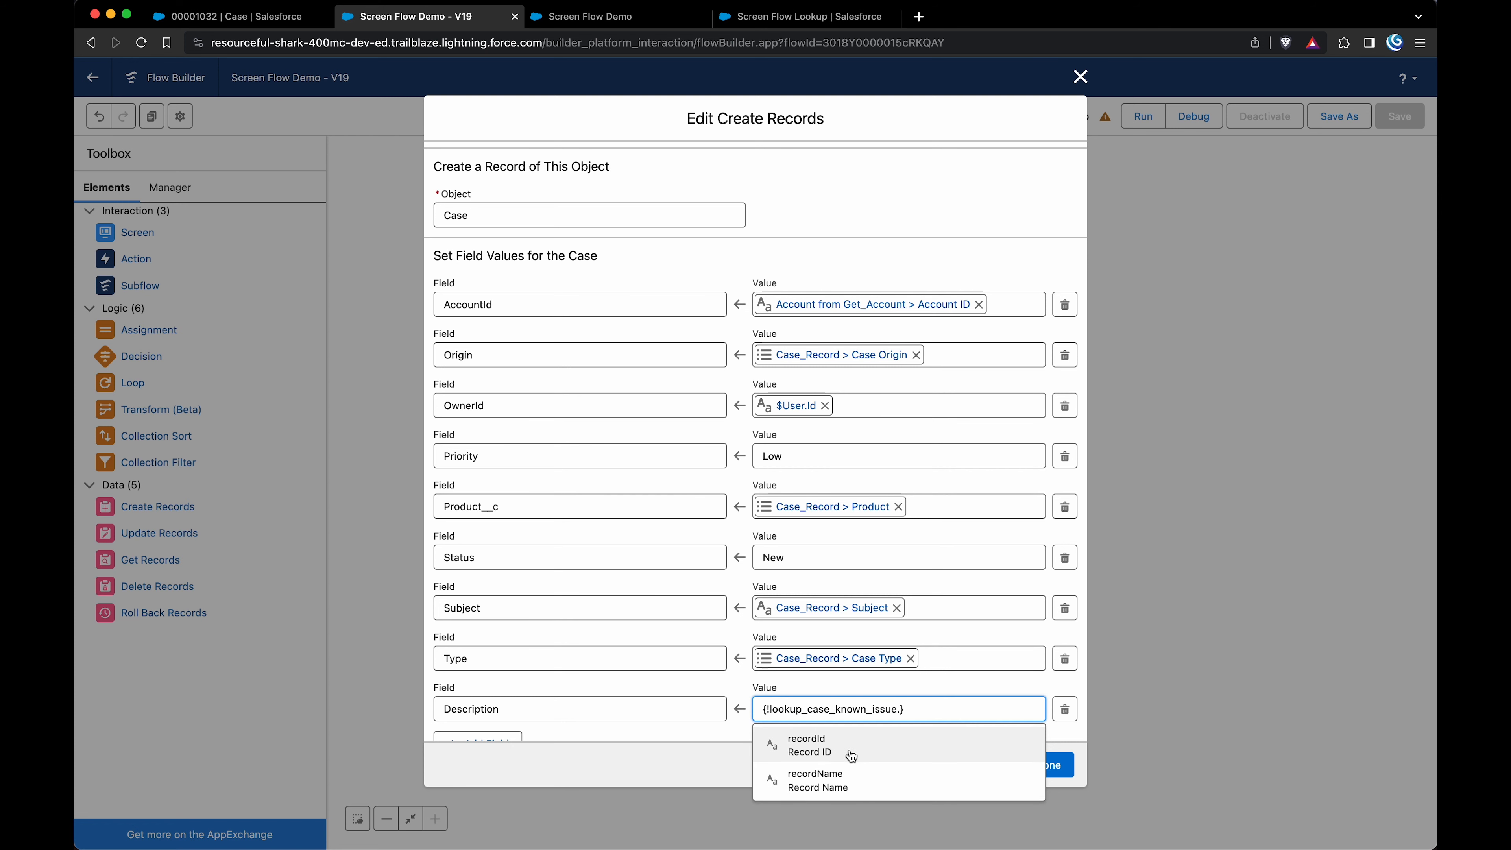
- Examine the record ID in the web address of the New Prospect case
{"action": "left_click", "coordinate": [232, 16]}
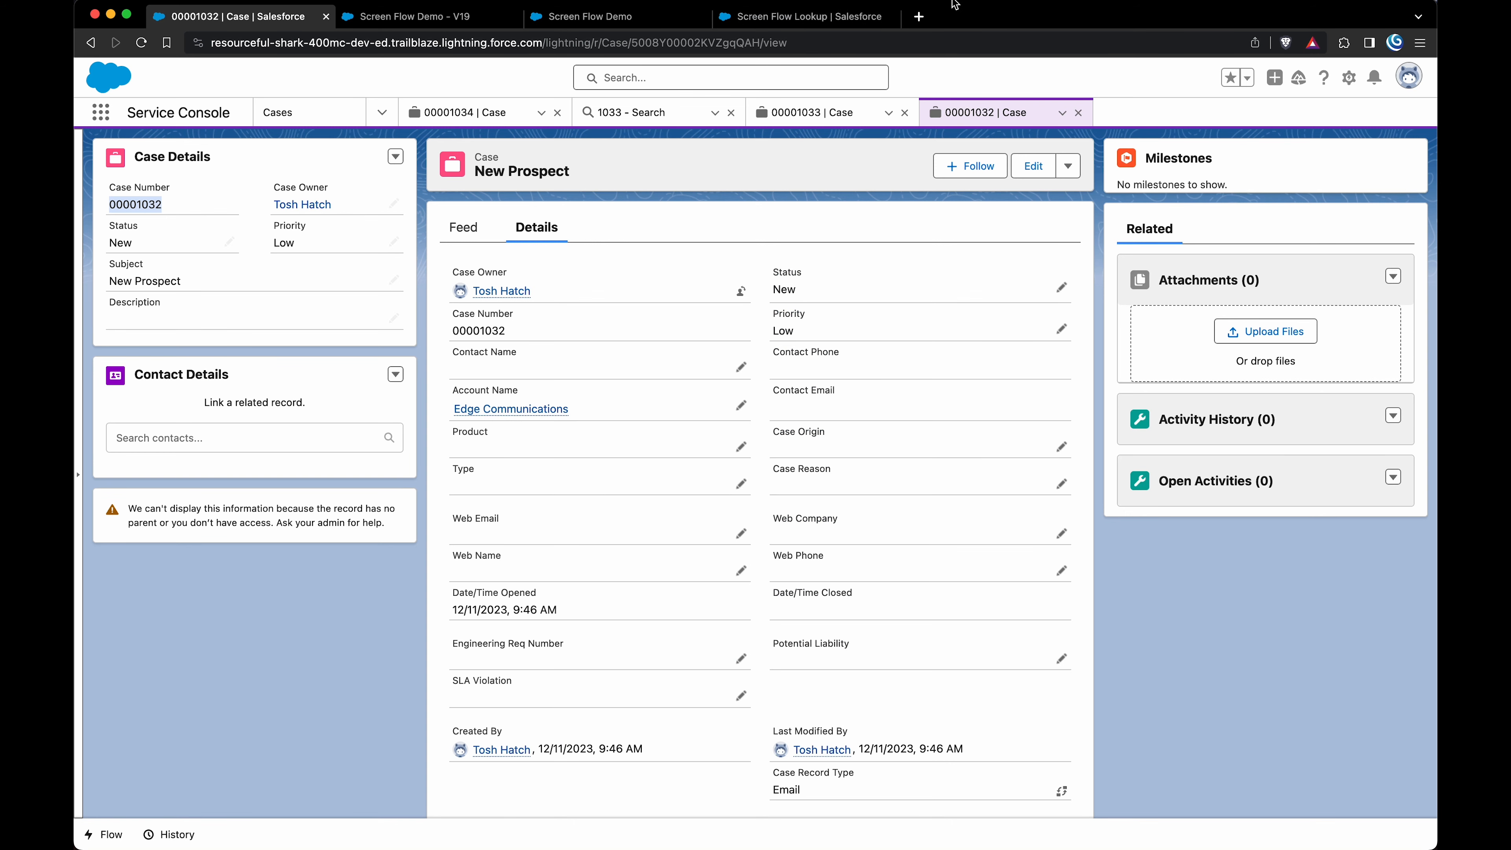
{"action": "left_click_drag", "start_coordinate": [953, 1], "coordinate": [950, 45]}
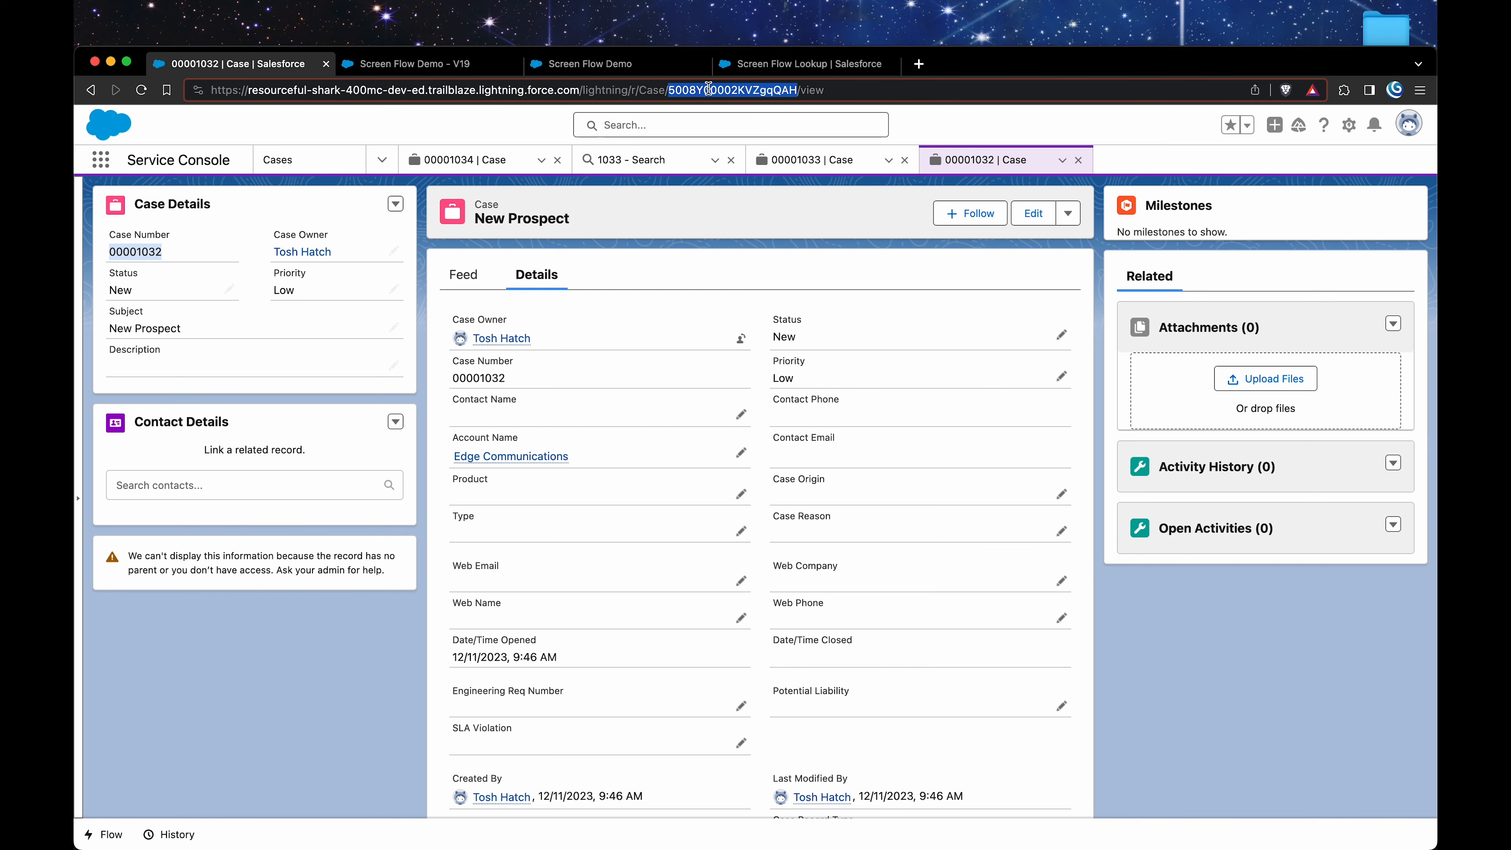
- Return to the running Screen Flow Demo and clear the selected case from the Case Search lookup
{"action": "left_click", "coordinate": [784, 66]}
{"action": "left_click", "coordinate": [626, 64]}
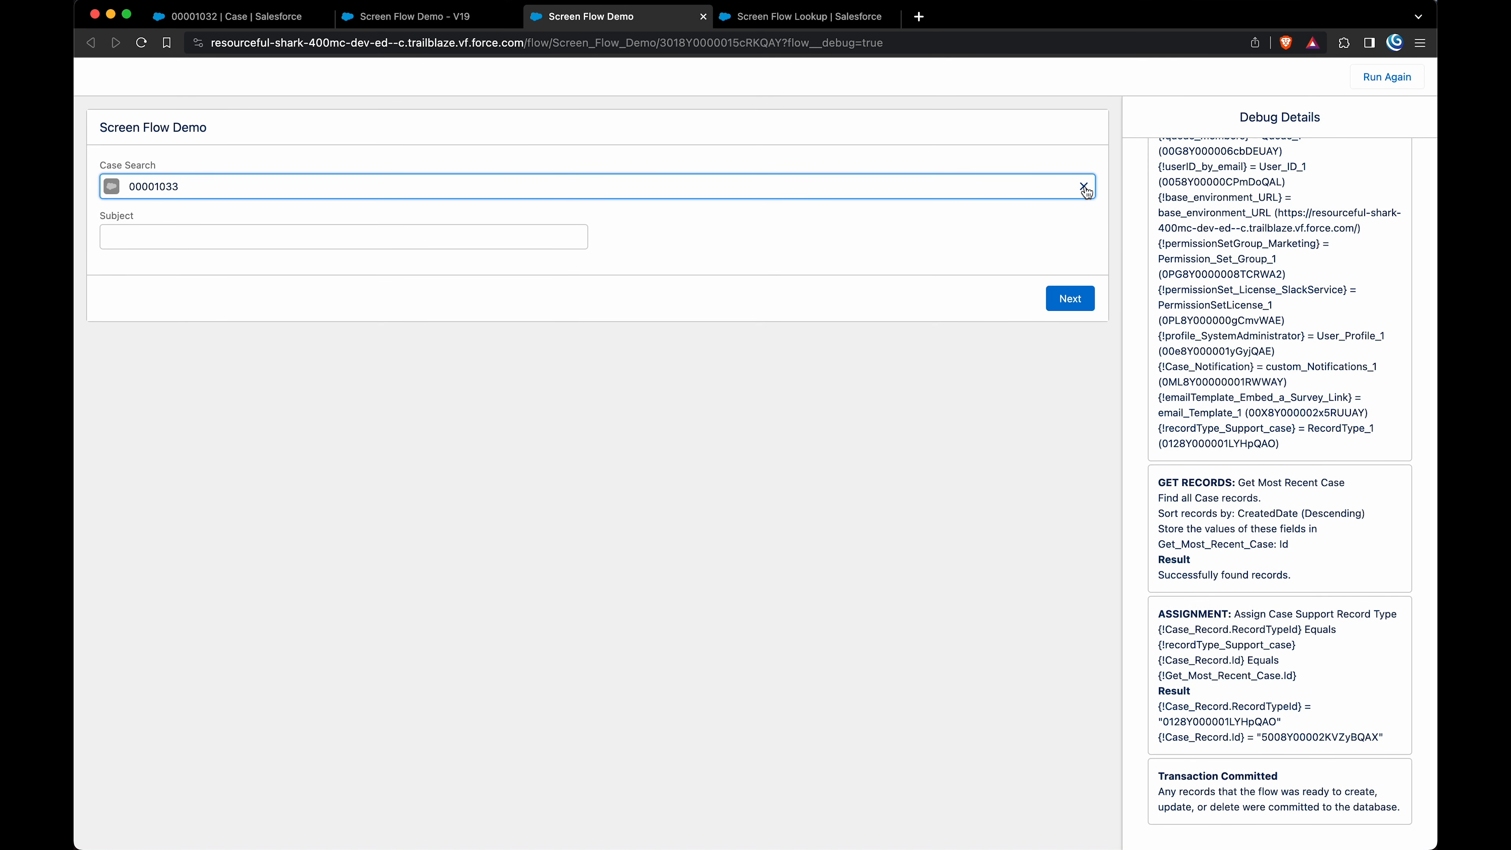
{"action": "left_click", "coordinate": [1083, 186]}
{"action": "left_click", "coordinate": [956, 149]}
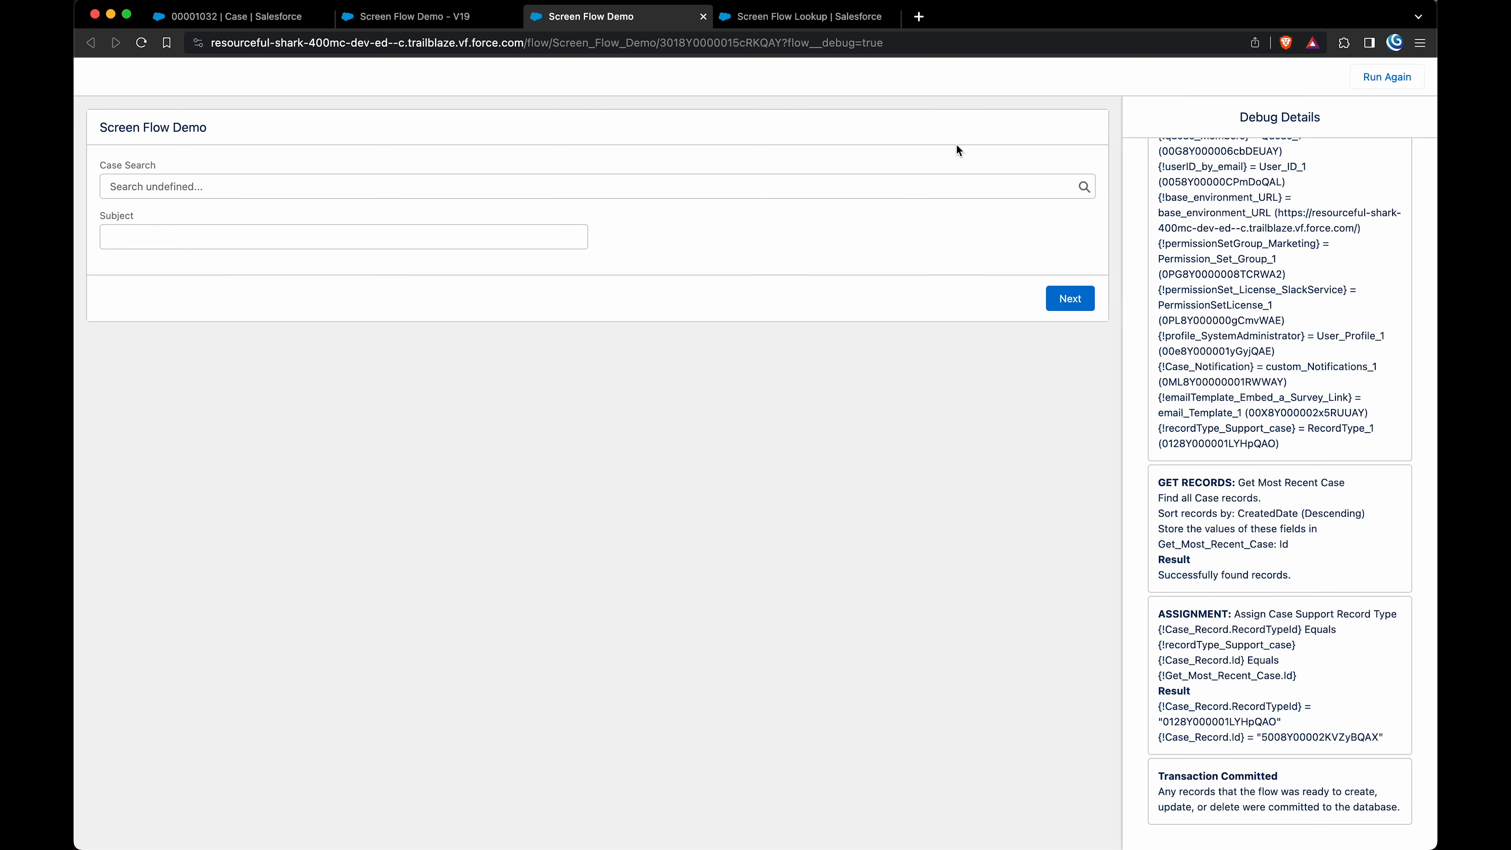
- Open the Case lookup field's definition on the Screen Flow Lookup object
{"action": "left_click", "coordinate": [800, 17]}
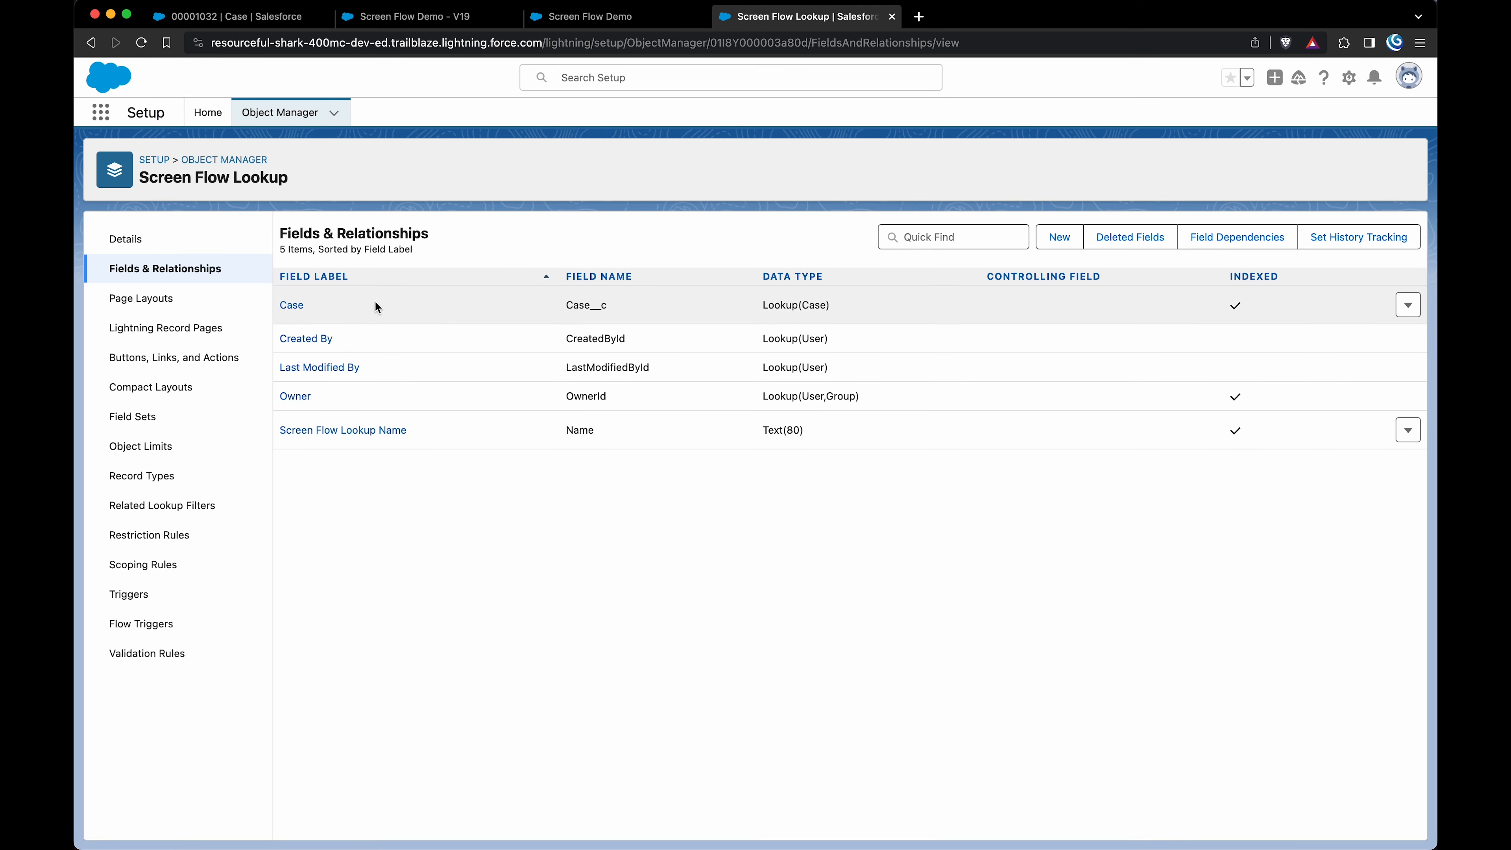
{"action": "left_click", "coordinate": [291, 305]}
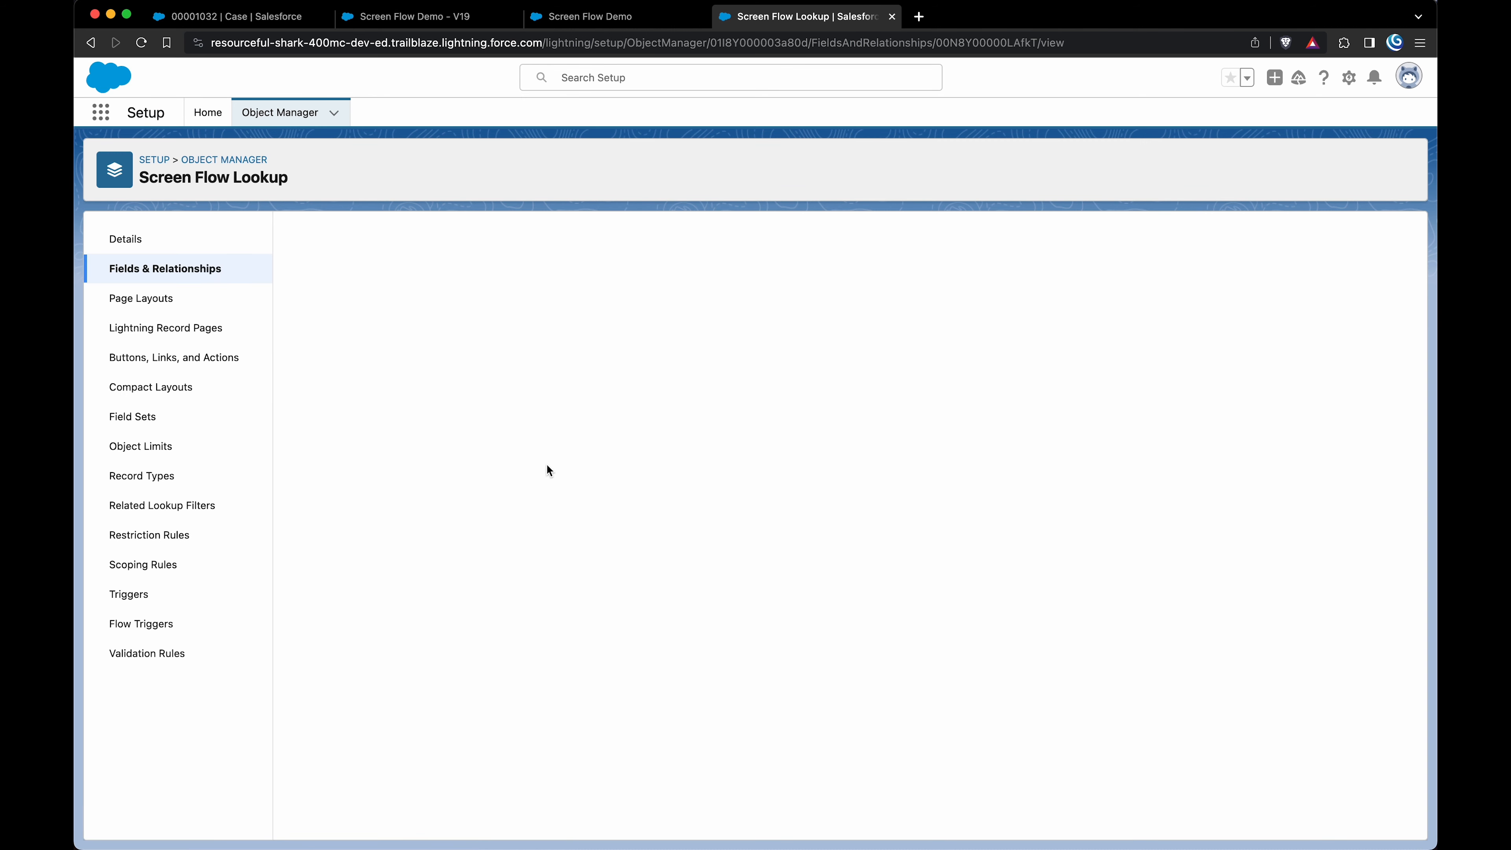